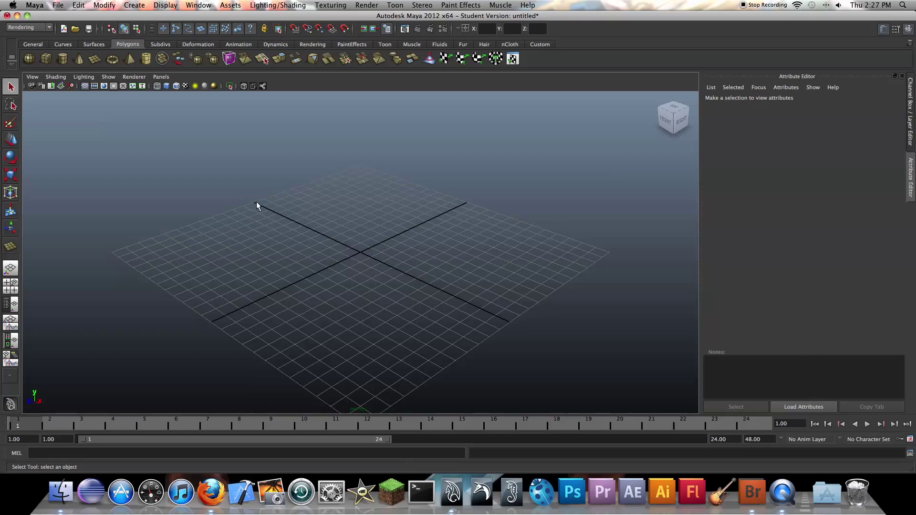
Bring up the File menu's scene commands over the empty untitled scene.
left_click(57, 4)
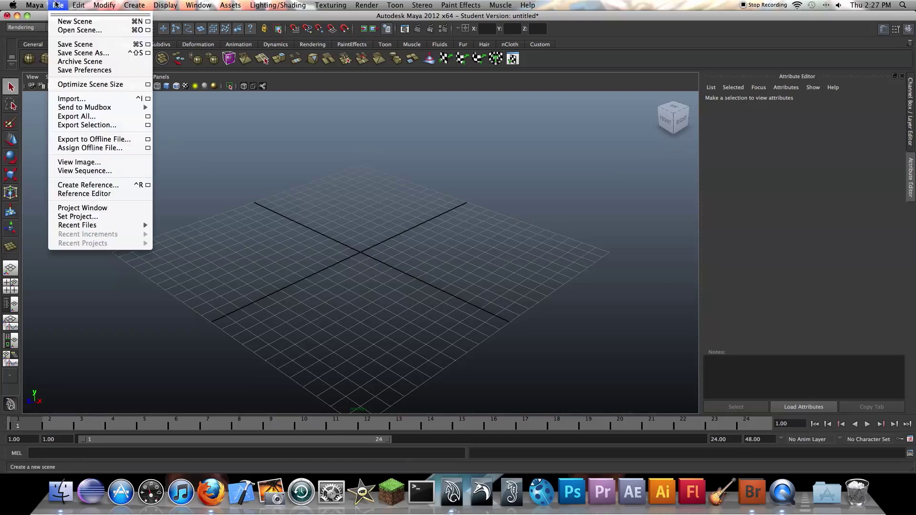
Open the CAmera Solve.ma scene, discarding the untitled scene without saving.
left_click(78, 30)
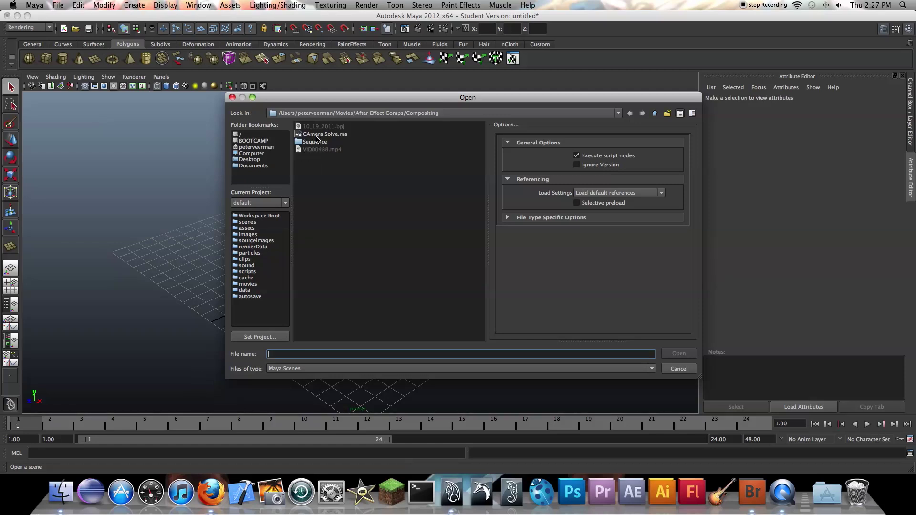
left_click(317, 135)
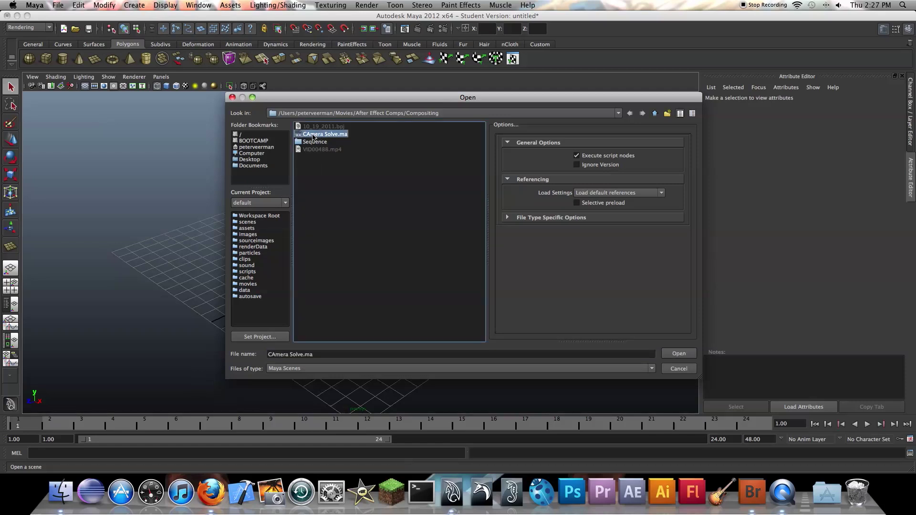
double_click(312, 136)
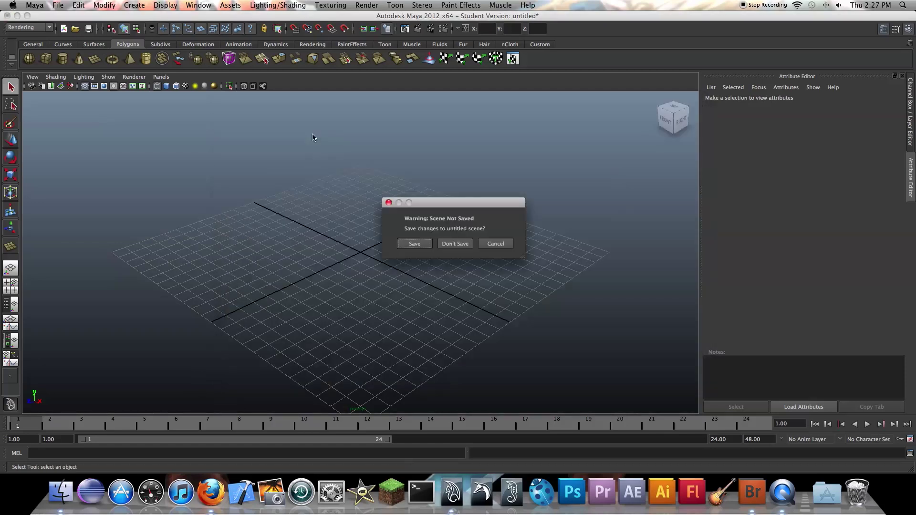
left_click(455, 243)
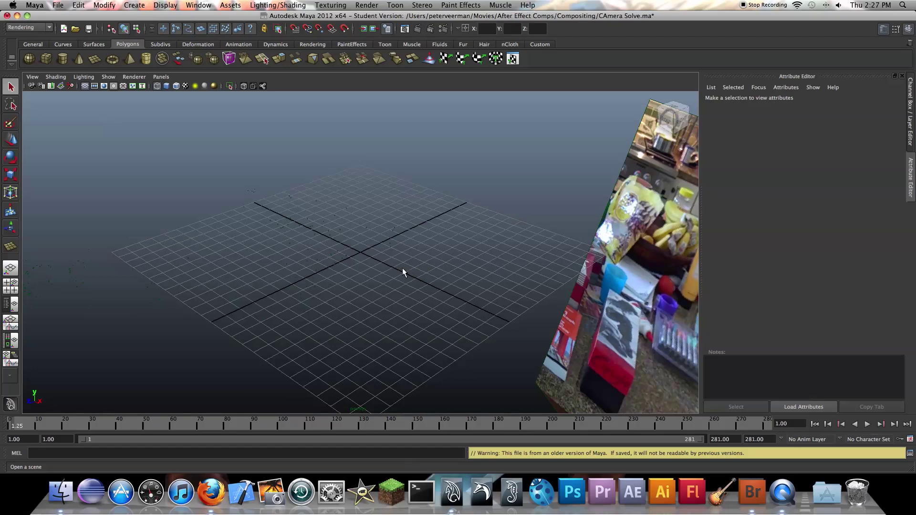
Orbit the perspective view around to face the kitchen footage plane.
left_click_drag(350, 241, 473, 292, "alt")
left_click_drag(534, 245, 401, 305, "alt")
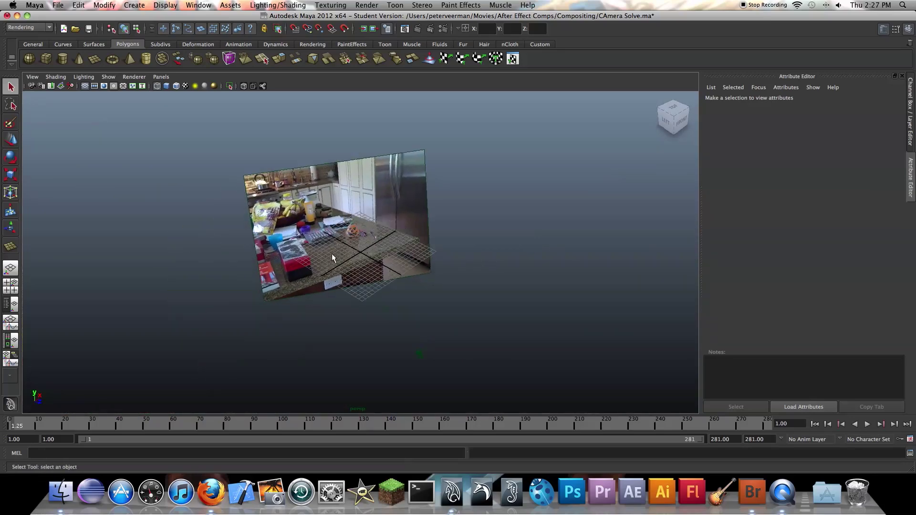
left_click(444, 305)
left_click(466, 314)
left_click_drag(468, 317, 320, 292, "alt")
left_click_drag(258, 291, 279, 287, "alt")
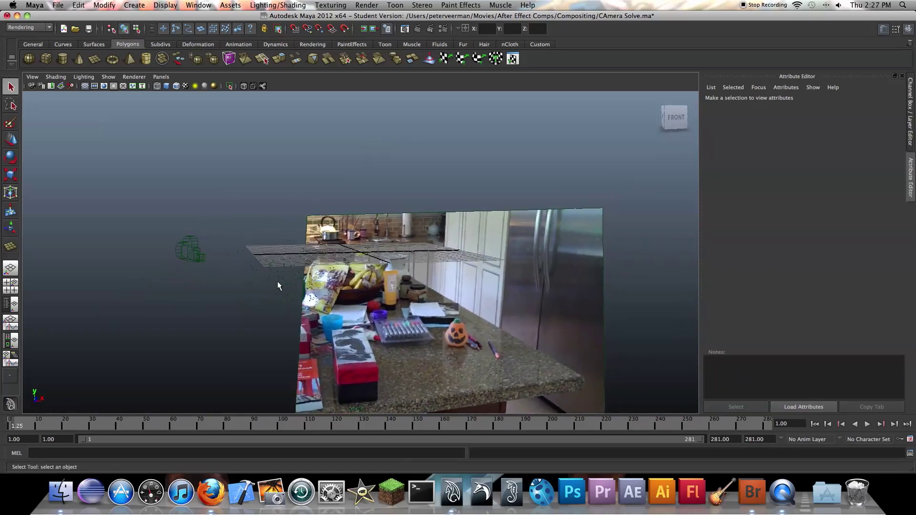
Look through the tracked camera Camera_1_1 and scrub the footage to about frame 141.
left_click(192, 257)
left_click(161, 77)
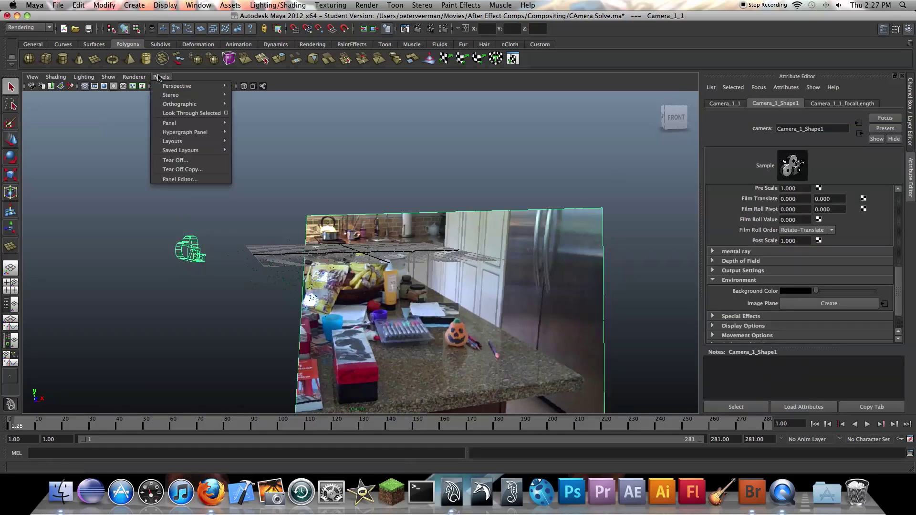
left_click(191, 113)
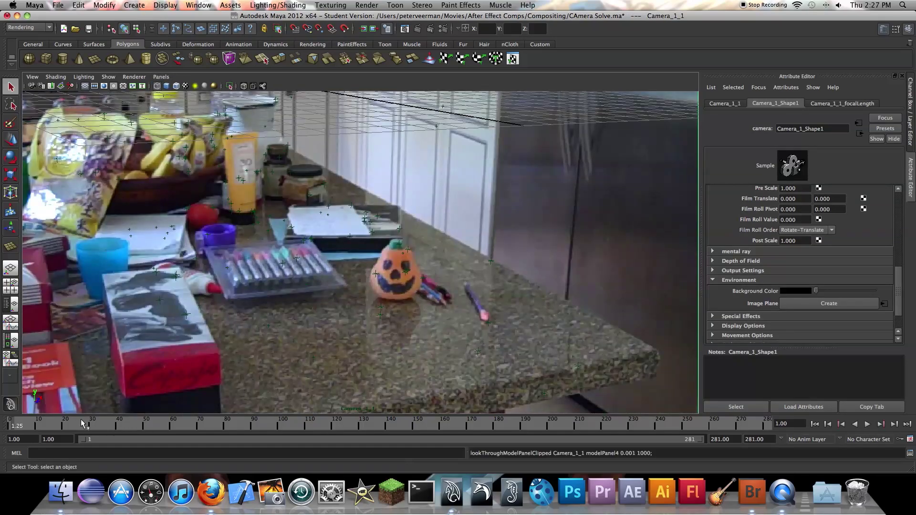
left_click_drag(82, 423, 11, 430)
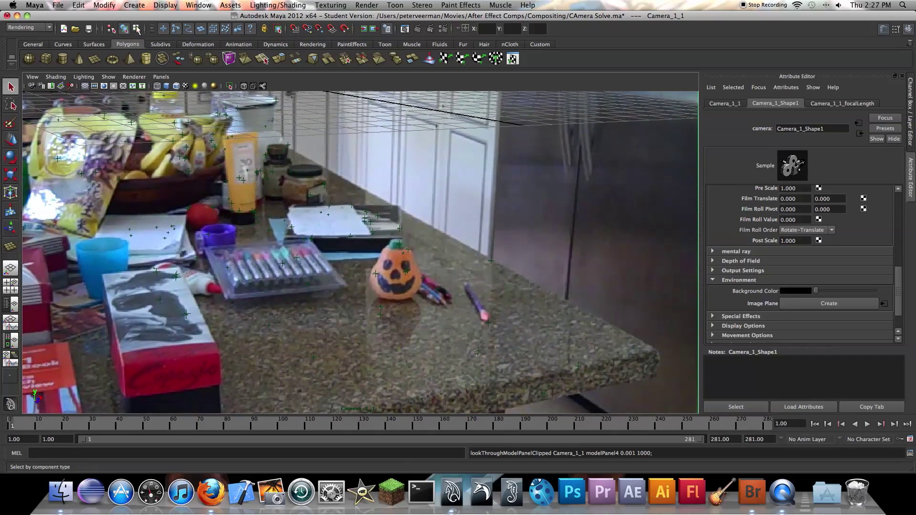
Draw a test polygon plane on the countertop, then delete it.
left_click(95, 58)
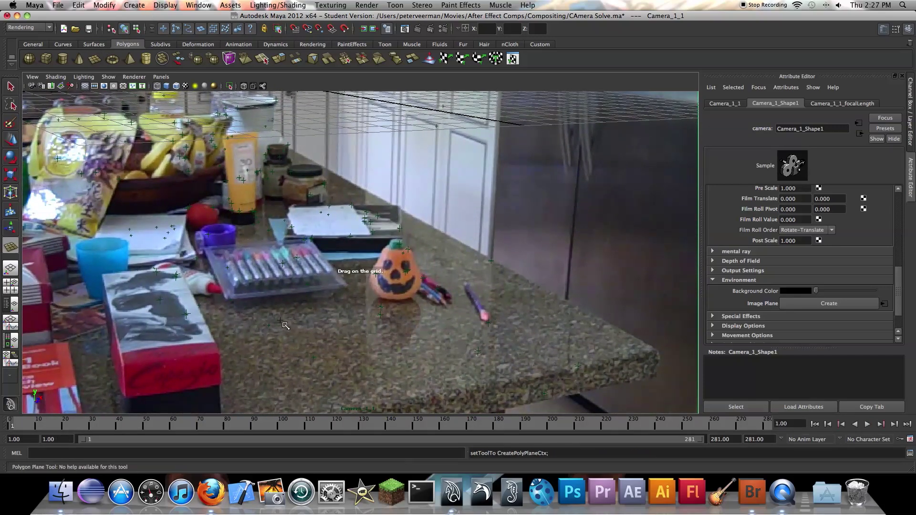
left_click_drag(259, 310, 453, 350)
key("q")
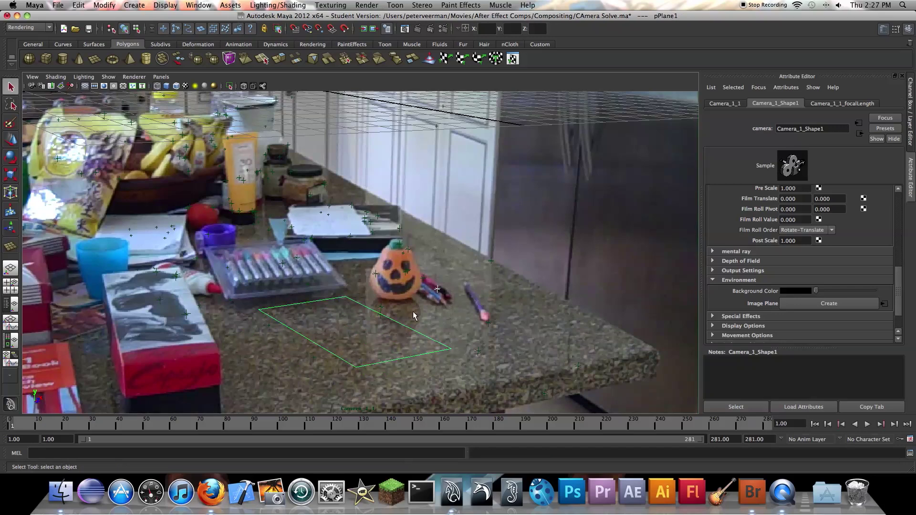
left_click(412, 334)
left_click(420, 335)
left_click(419, 336)
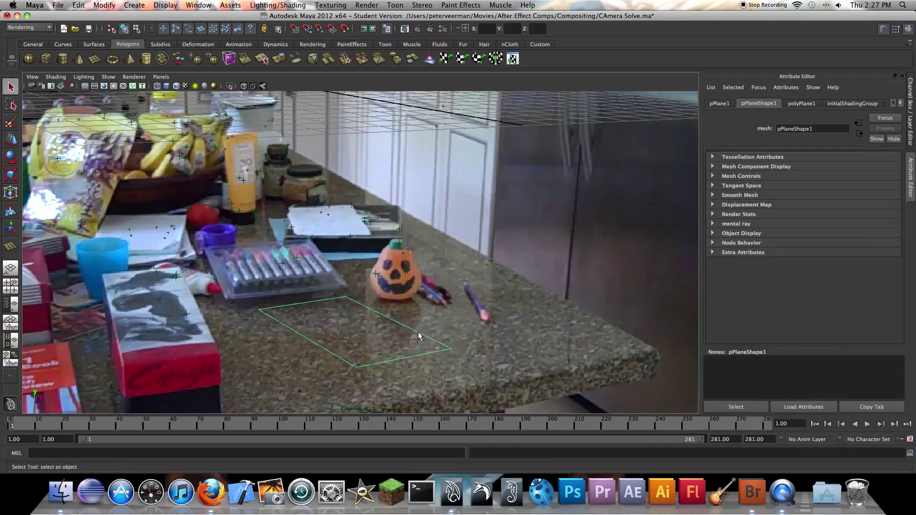
key("Delete")
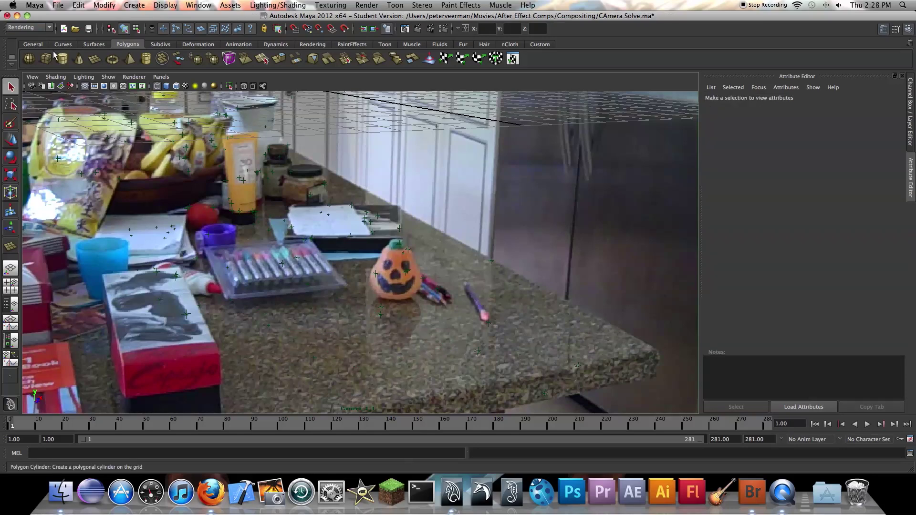
Draw polygon cube pCube1 beside the pumpkin, smooth-shade it, and play back the footage.
left_click(49, 60)
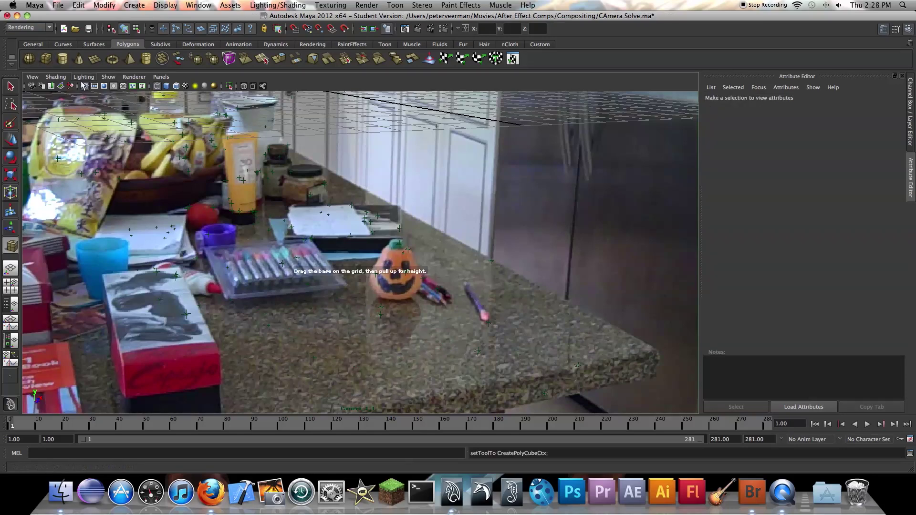
left_click_drag(278, 323, 431, 255)
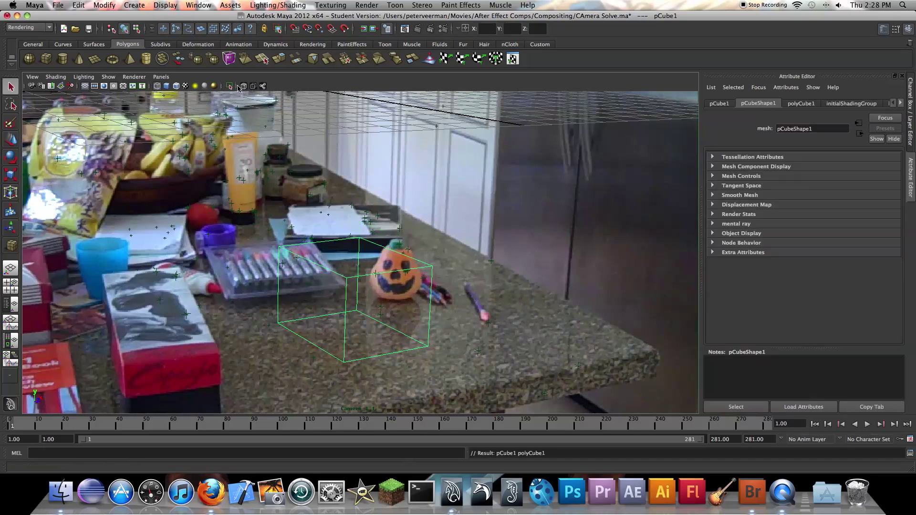
left_click(170, 88)
key("alt+v")
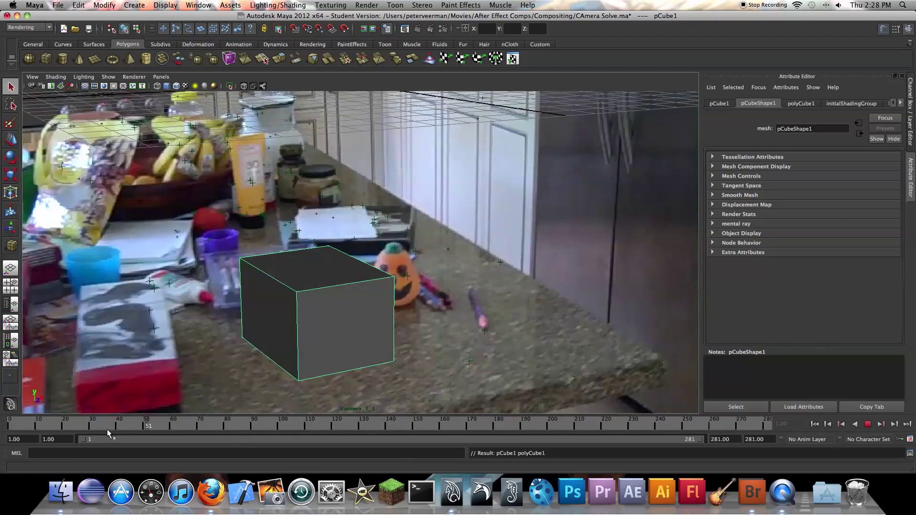
left_click(10, 424)
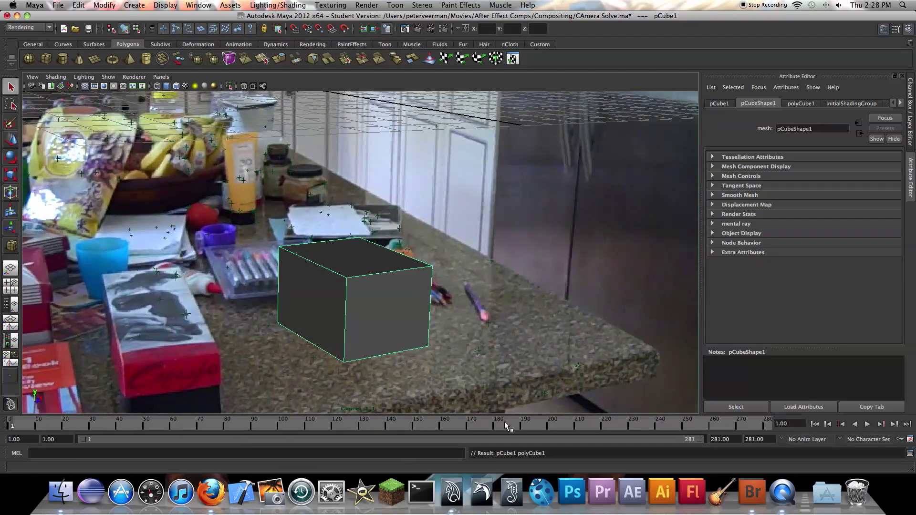
left_click(189, 161)
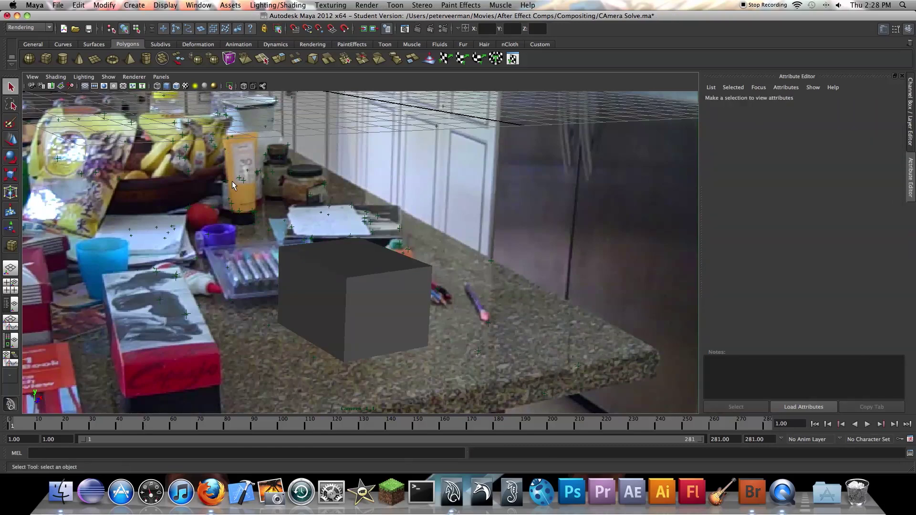
Switch to the four-view layout and select and frame pCube1 in the front view.
key("space")
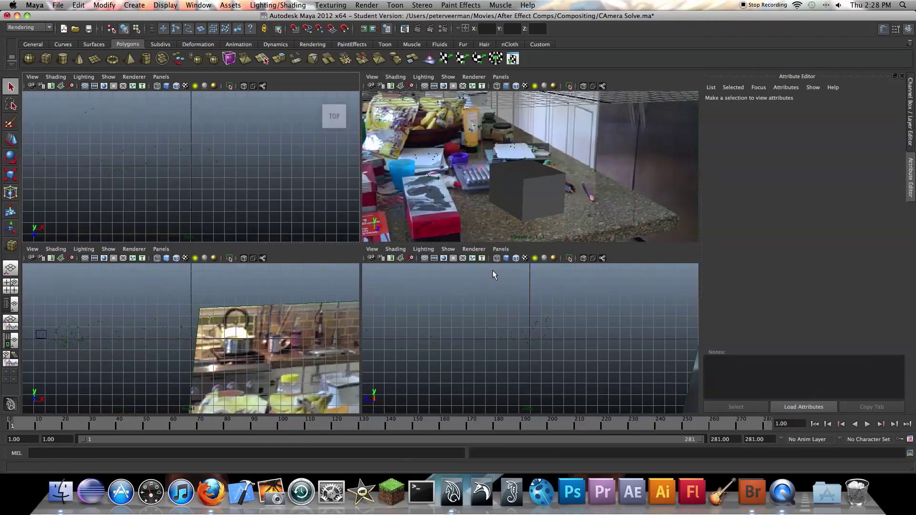
scroll(123, 323, "up", 3)
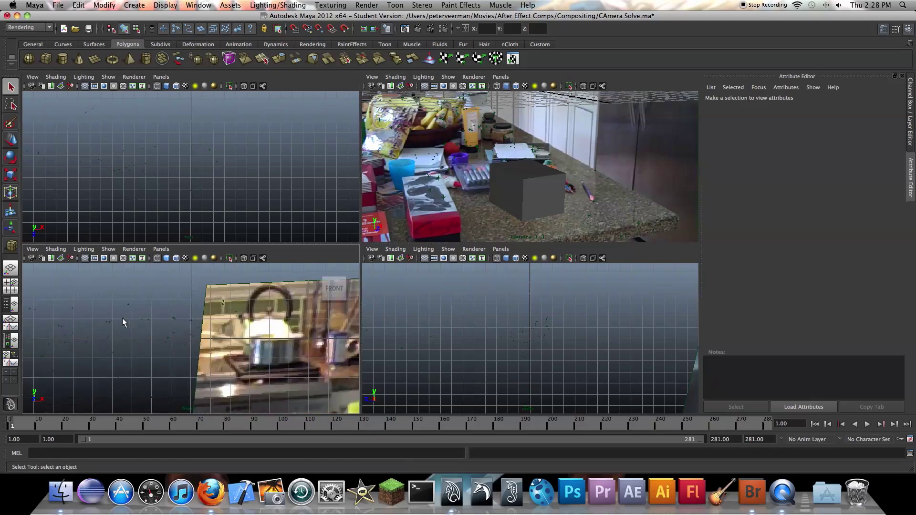
scroll(83, 314, "down", 5)
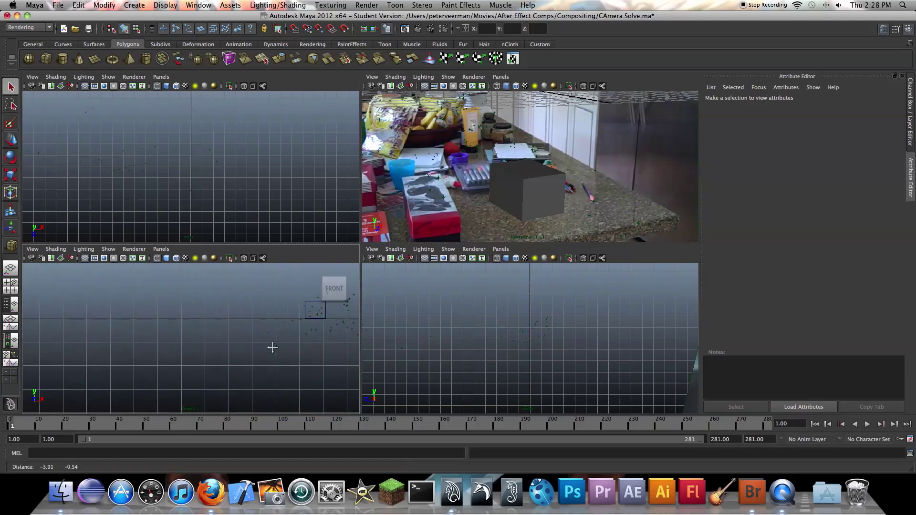
middle_click_drag(285, 327, 202, 325, "alt")
scroll(202, 325, "up", 3)
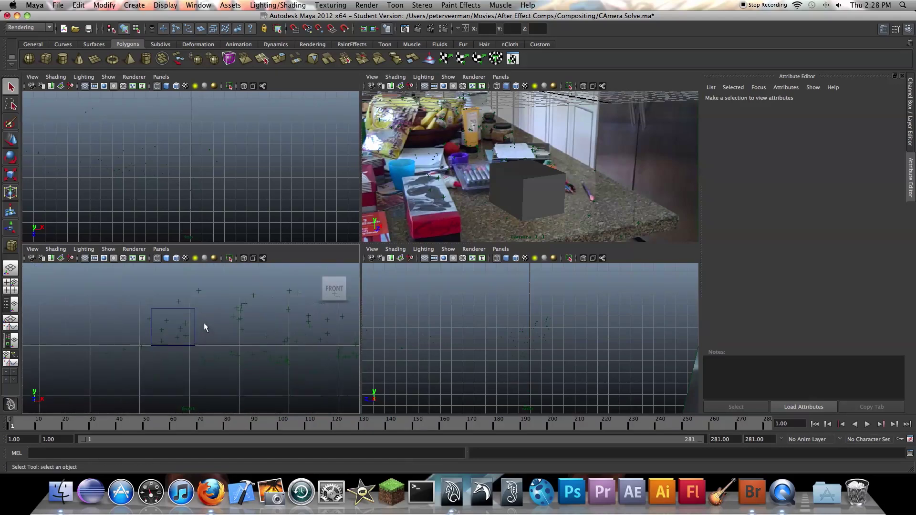
scroll(200, 327, "down", 3)
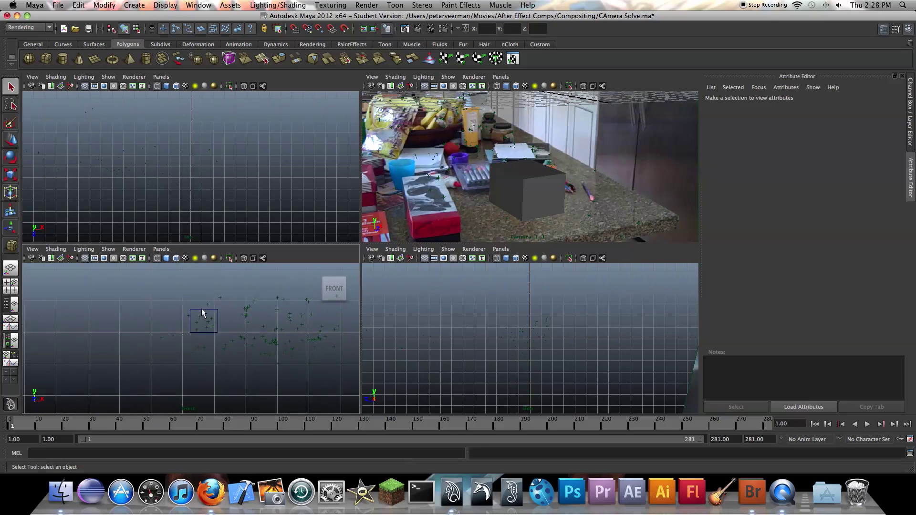
left_click(202, 313)
scroll(207, 310, "up", 3)
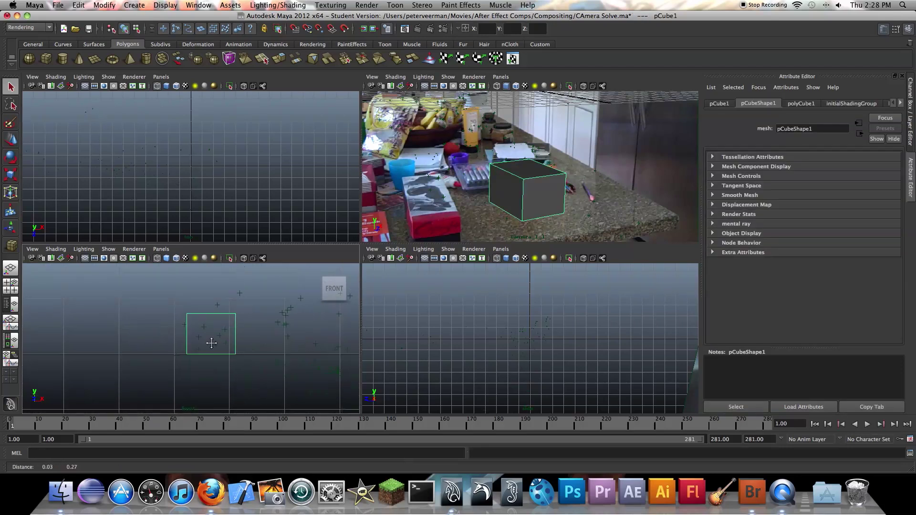
middle_click_drag(211, 343, 205, 306, "alt")
scroll(216, 358, "up", 2)
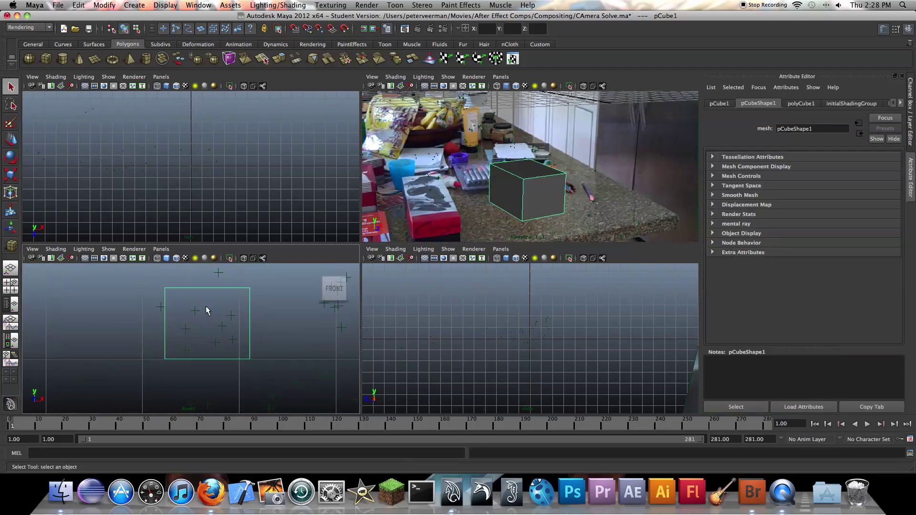
Move the cube down onto the countertop and back beside the pumpkin.
left_click(11, 139)
scroll(193, 320, "down", 3)
scroll(203, 322, "down", 2)
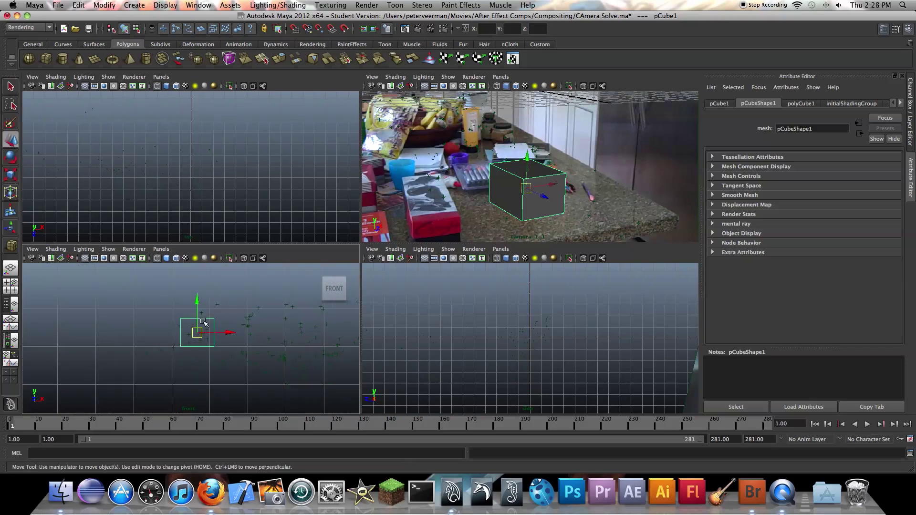
scroll(203, 322, "up", 2)
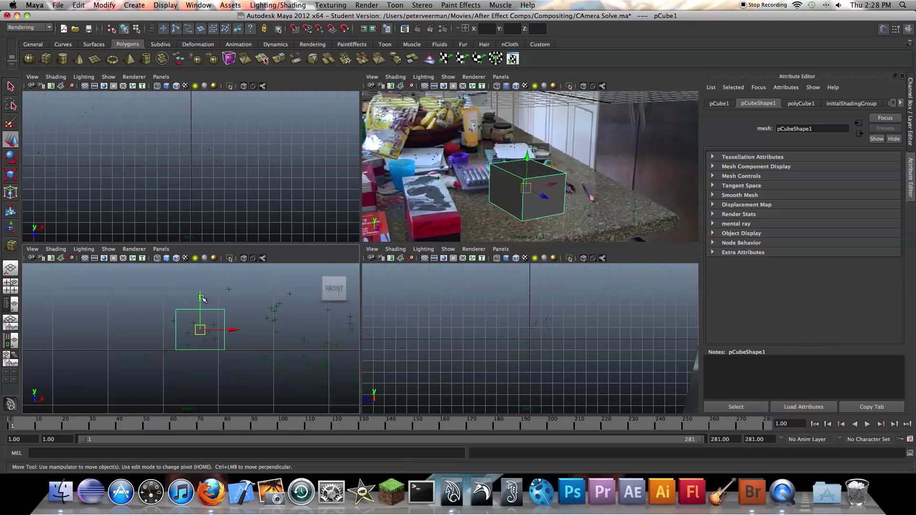
left_click_drag(203, 298, 200, 323)
left_click_drag(233, 357, 289, 357)
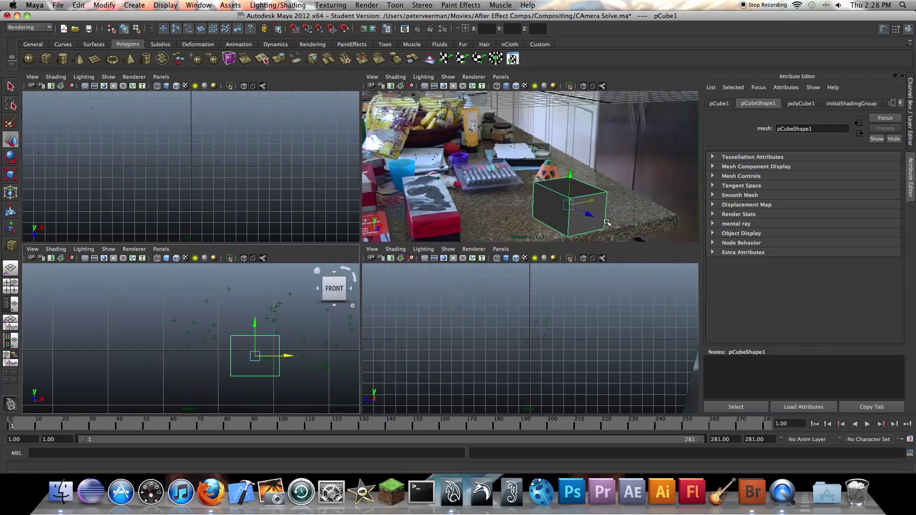
left_click_drag(594, 216, 541, 203)
left_click(249, 277)
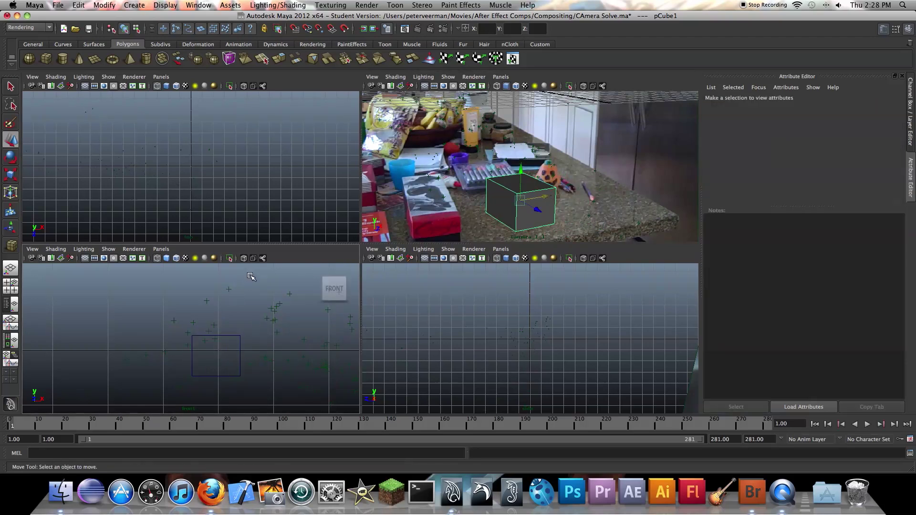
Lower the cube slightly so it rests exactly on the tabletop.
left_click(239, 338)
left_click_drag(215, 325, 215, 327)
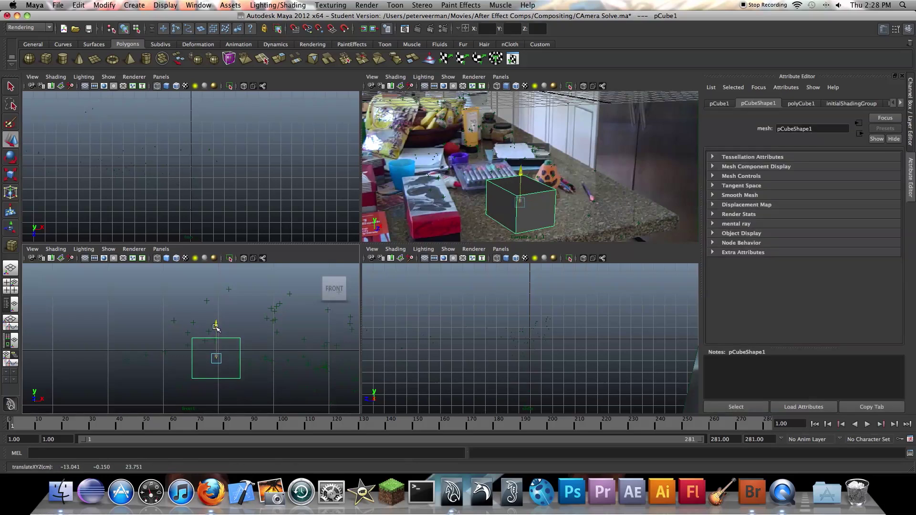
left_click(409, 342)
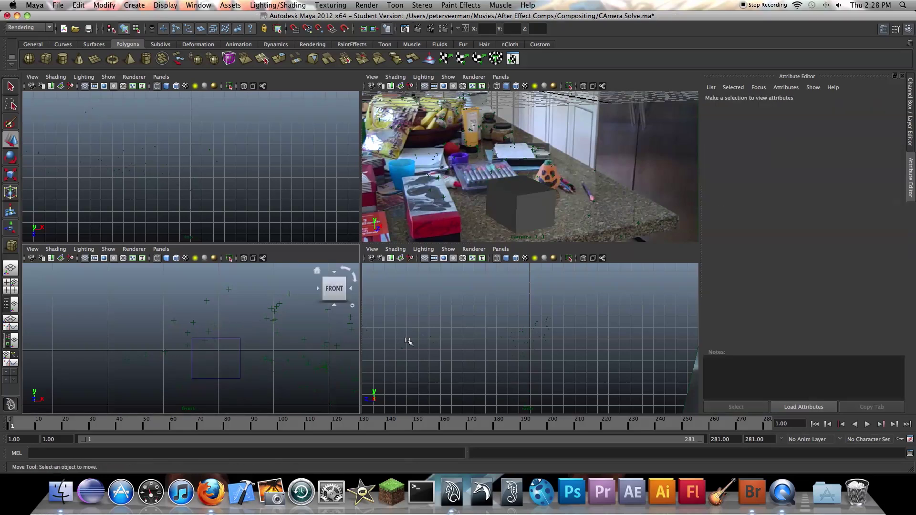
left_click(592, 155)
left_click(176, 318)
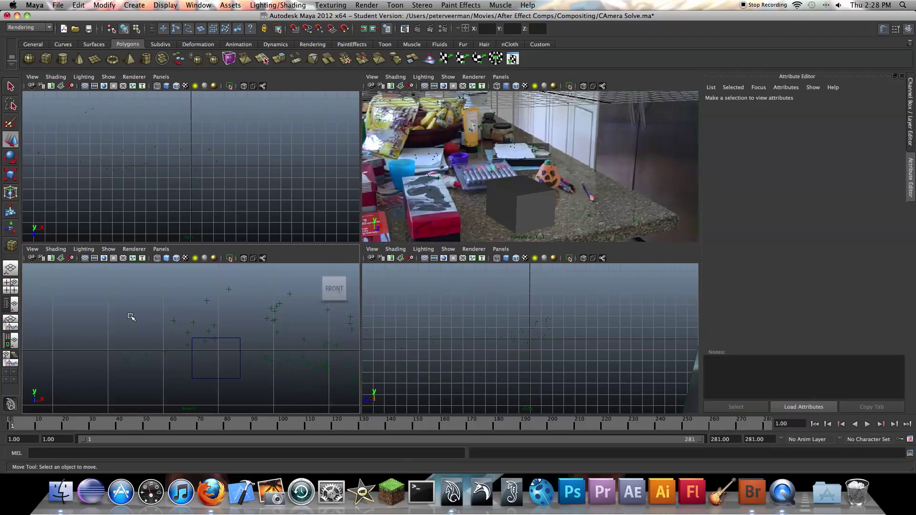
scroll(138, 312, "down", 5)
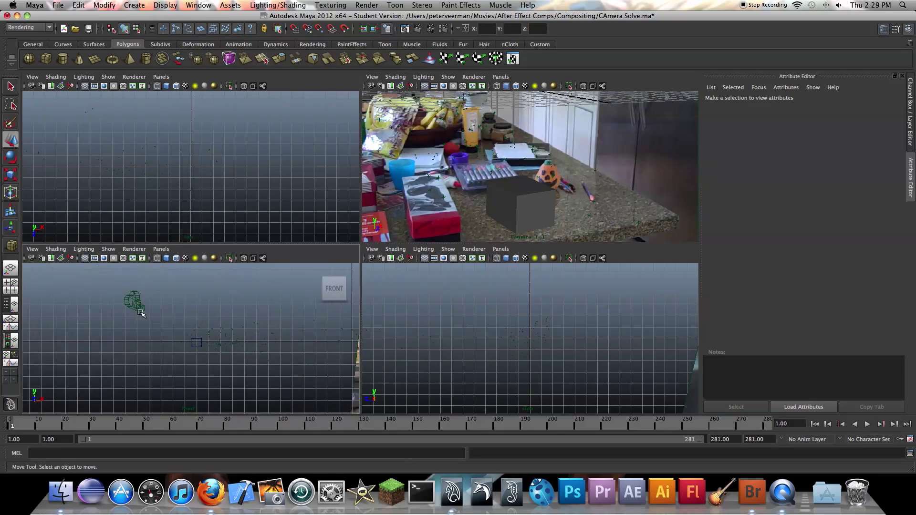
Make the lower-left view look through Camera_1_1 with smooth shading.
left_click(137, 308)
left_click(161, 249)
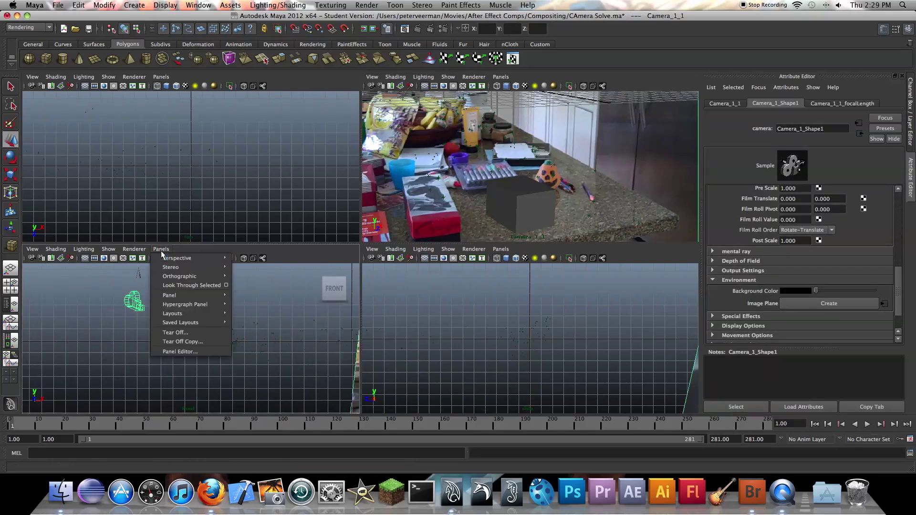
mouse_move(191, 258)
left_click(253, 275)
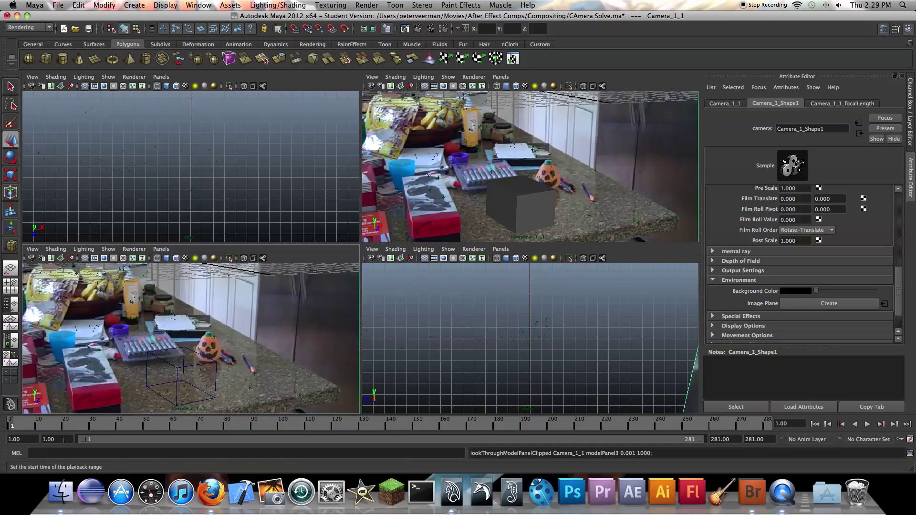
left_click(166, 258)
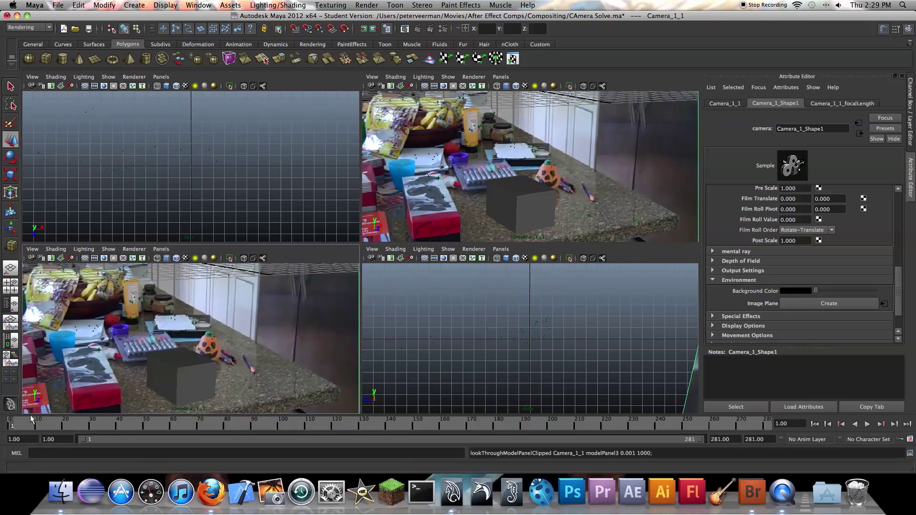
Scrub and play the shot to confirm the cube stays anchored beside the pumpkin.
left_click_drag(31, 420, 337, 423)
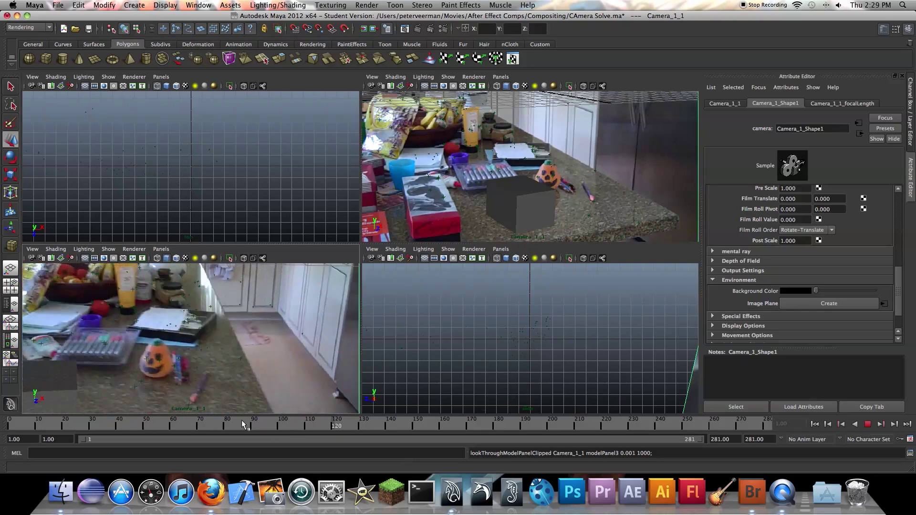
left_click_drag(244, 425, 11, 425)
left_click(181, 366)
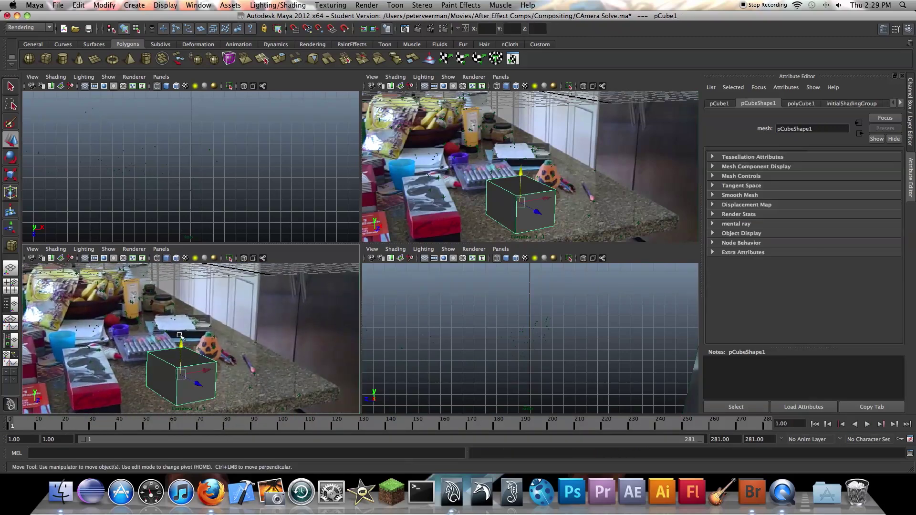
left_click(180, 336)
left_click_drag(109, 428, 268, 429)
key("alt+v")
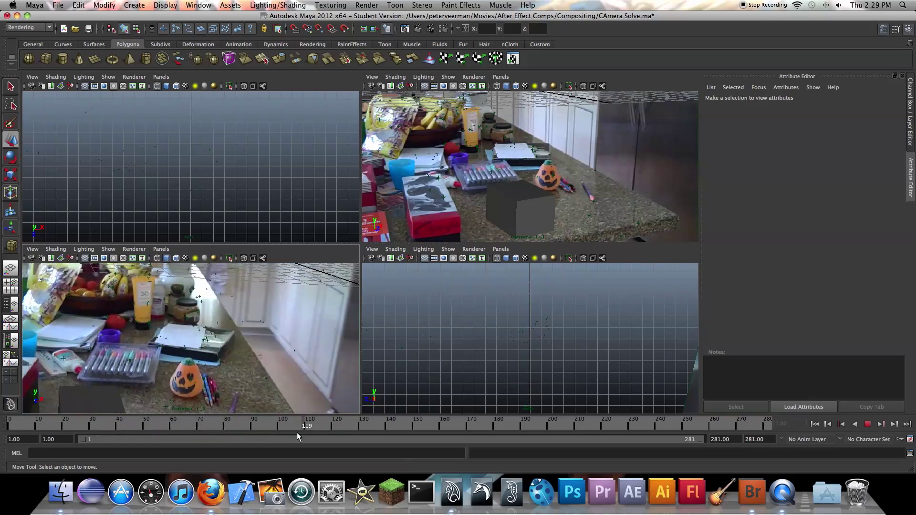
left_click_drag(297, 427, 10, 425)
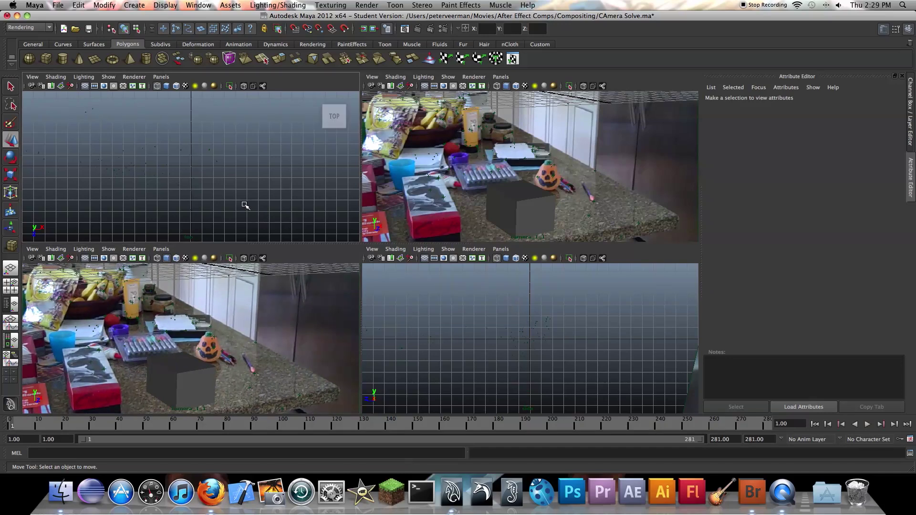
scroll(241, 203, "down", 5)
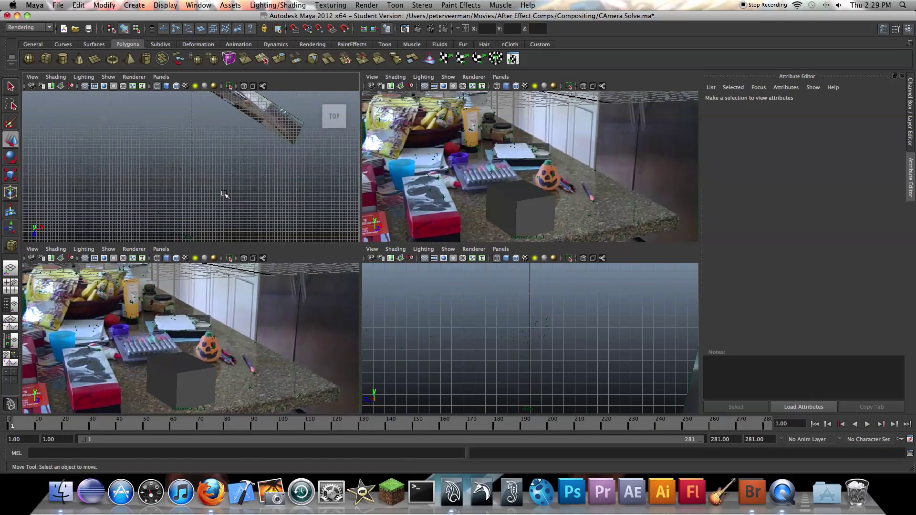
middle_click_drag(214, 196, 207, 135, "alt")
scroll(207, 134, "up", 5)
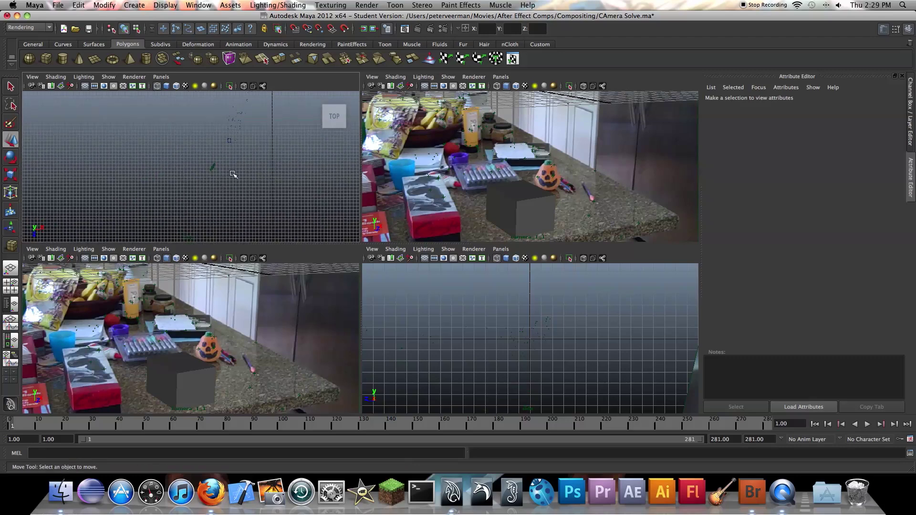
Create a polygon plane in the top view and move it over the tracked points.
scroll(235, 151, "down", 3)
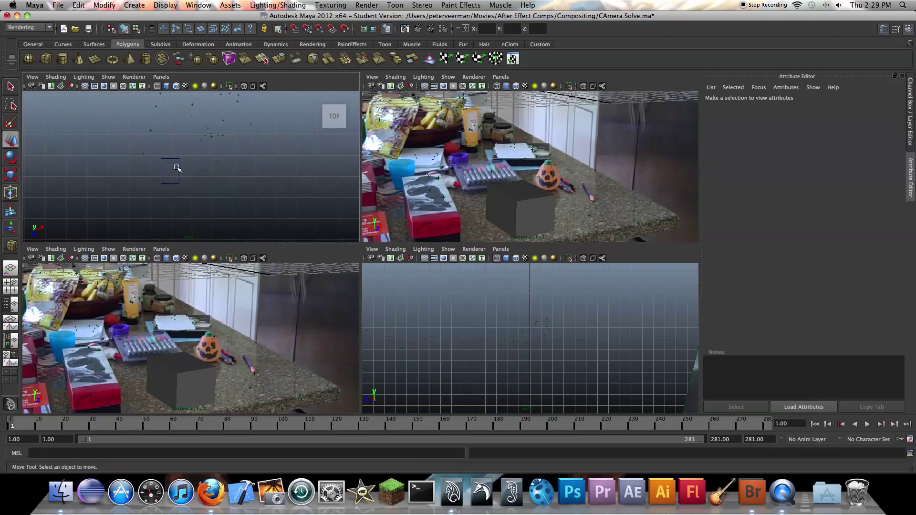
mouse_move(176, 168)
middle_mouse_down("alt")
mouse_move(186, 140)
mouse_move(178, 185)
middle_mouse_up("alt")
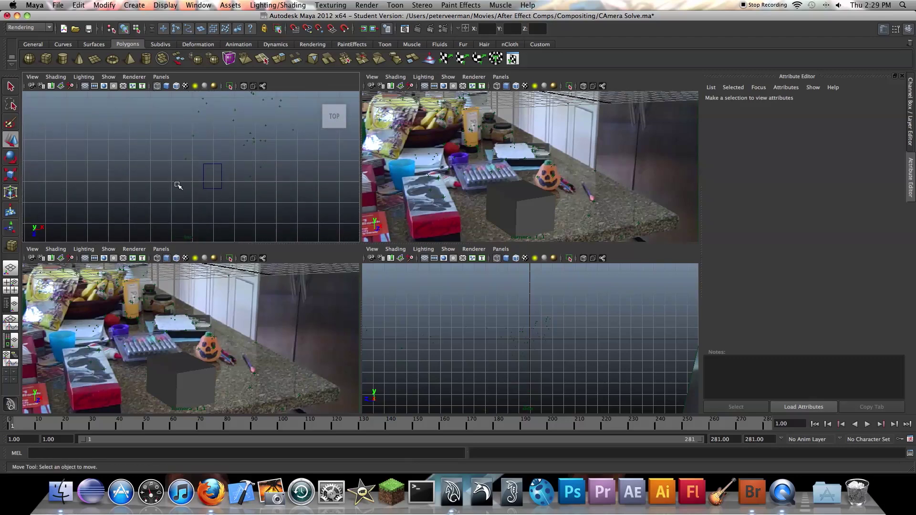
left_click(94, 58)
left_click_drag(208, 175, 326, 231)
middle_click_drag(231, 184, 215, 182)
Scale the plane lengthwise and then uniformly so it covers the tabletop under the cube.
key("r")
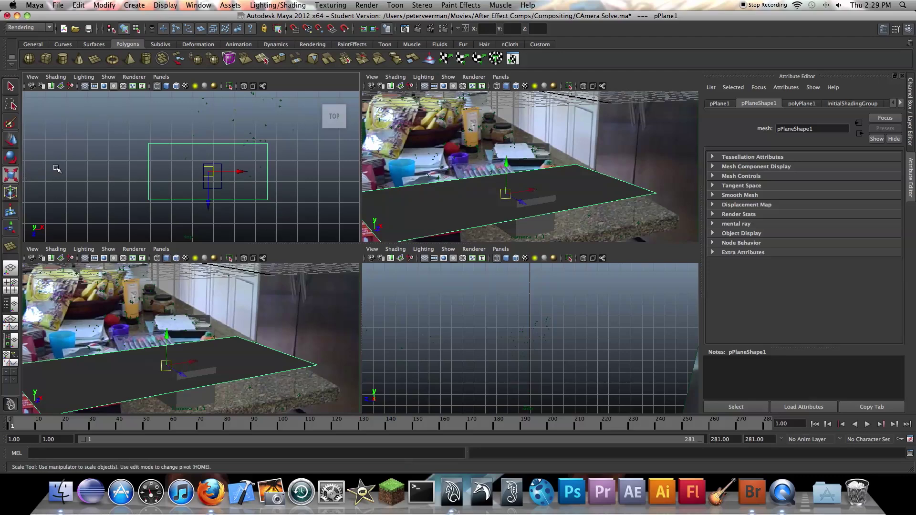
left_click_drag(211, 213, 216, 248)
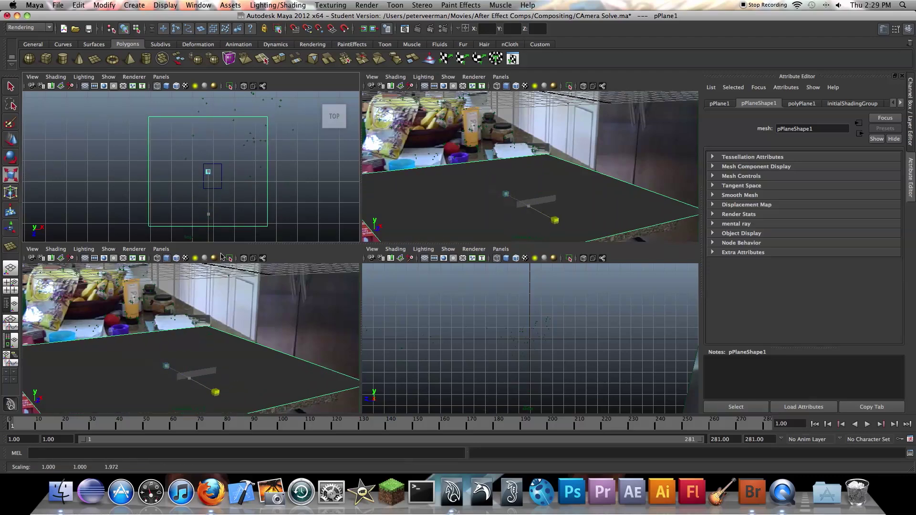
left_click(208, 172)
left_click_drag(212, 194, 208, 170)
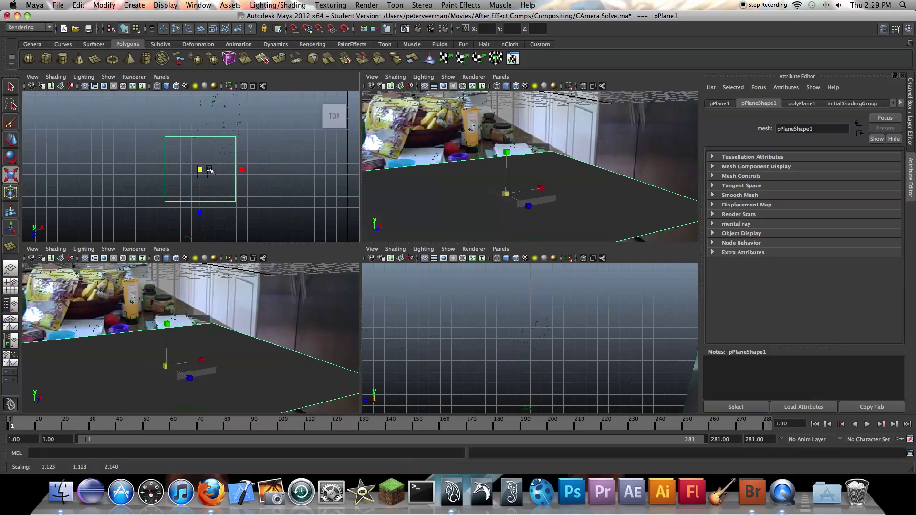
left_click(13, 141)
left_click(219, 175)
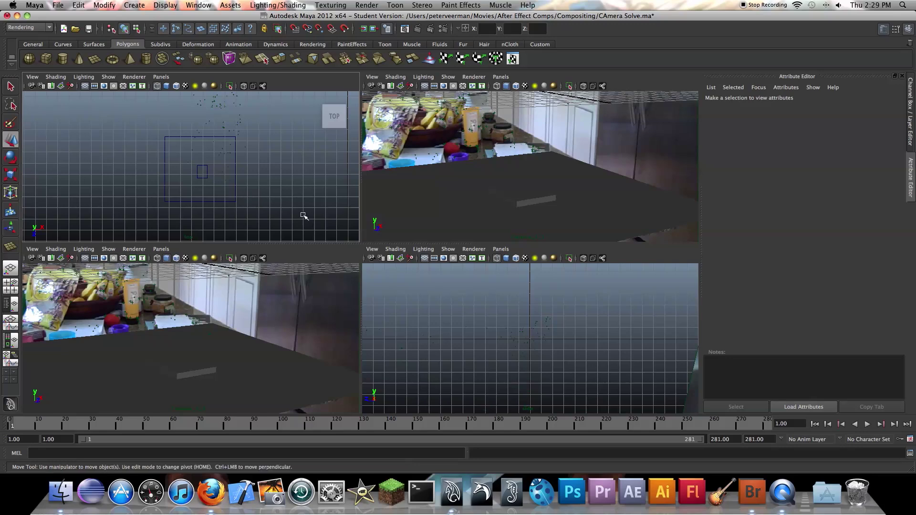
left_click_drag(303, 213, 225, 191)
scroll(507, 361, "down", 10)
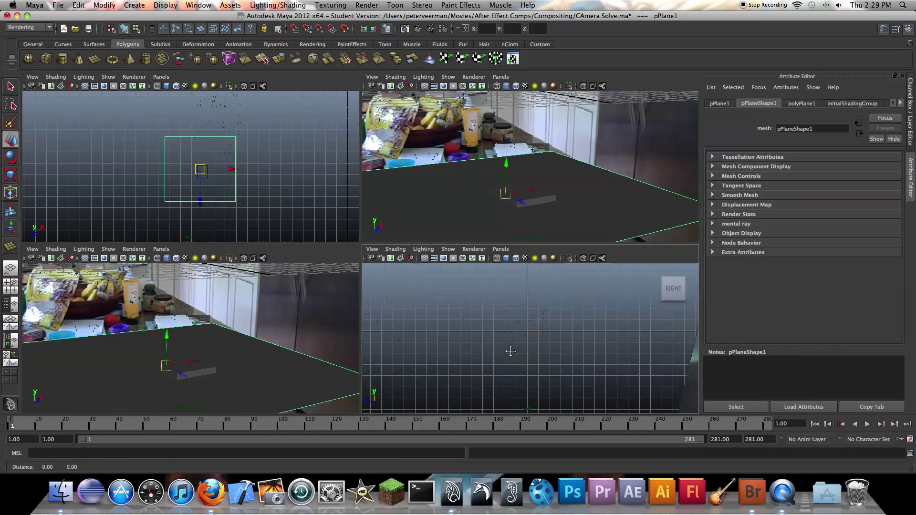
scroll(511, 295, "up", 4)
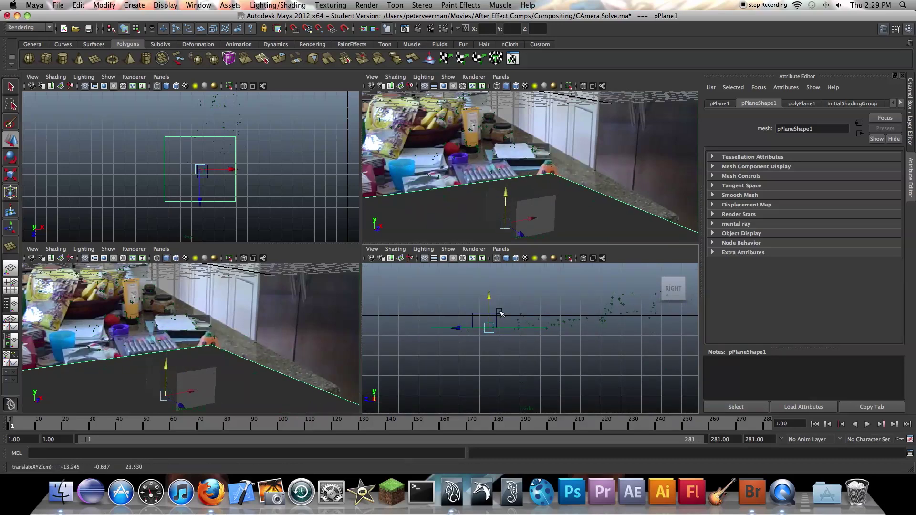
left_click(508, 364)
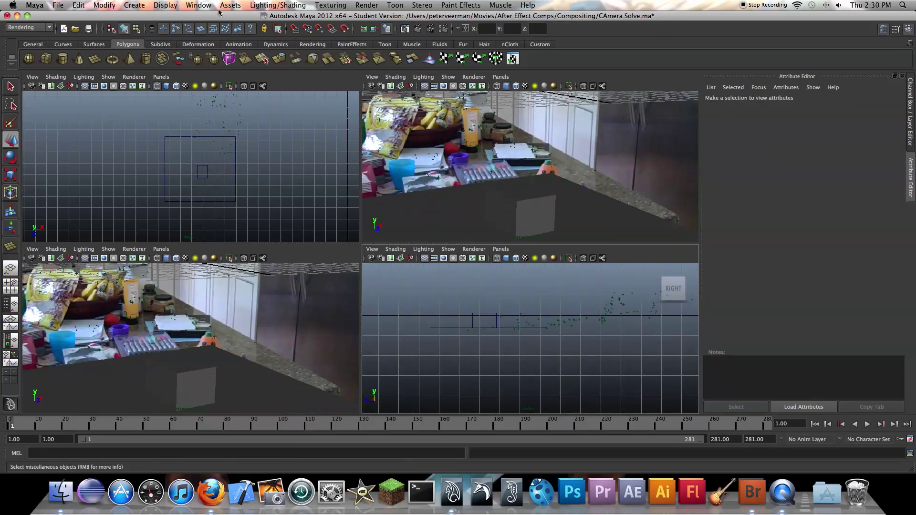
Open the Hypershade and create a new Lambert material, lambert2.
left_click(199, 5)
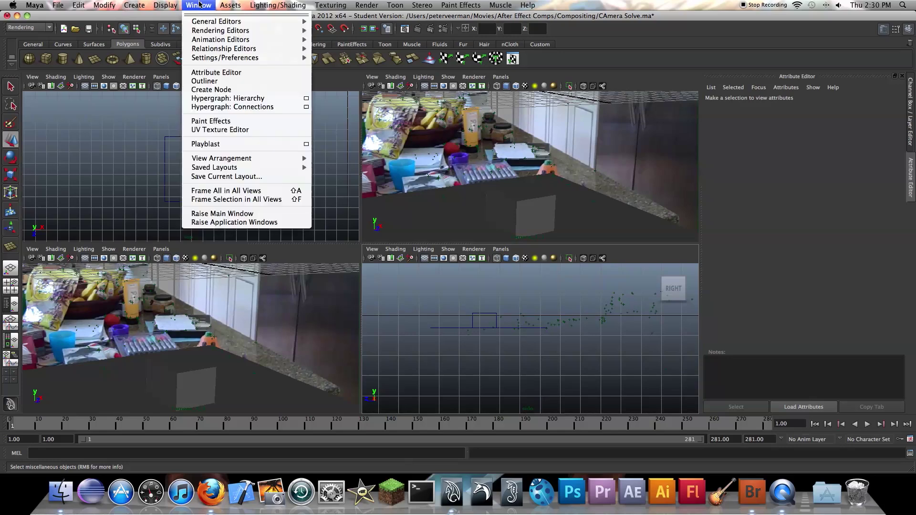
mouse_move(210, 33)
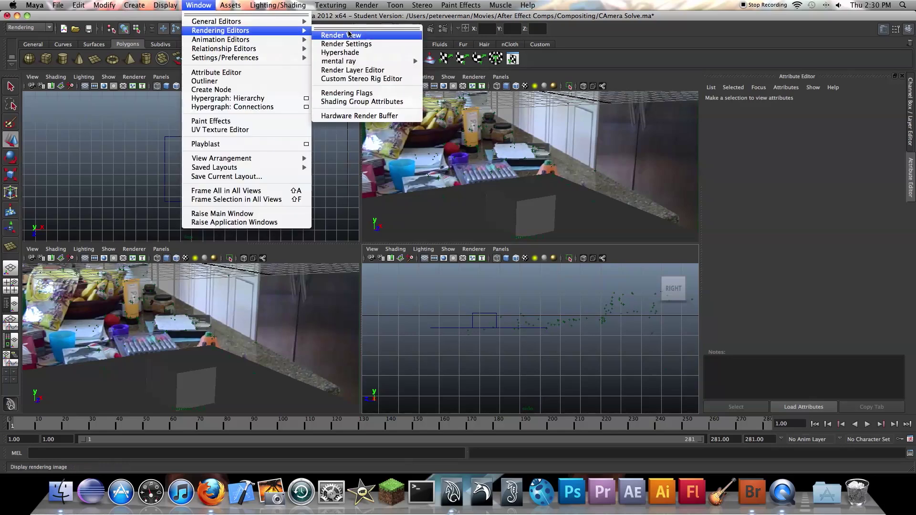
left_click(354, 52)
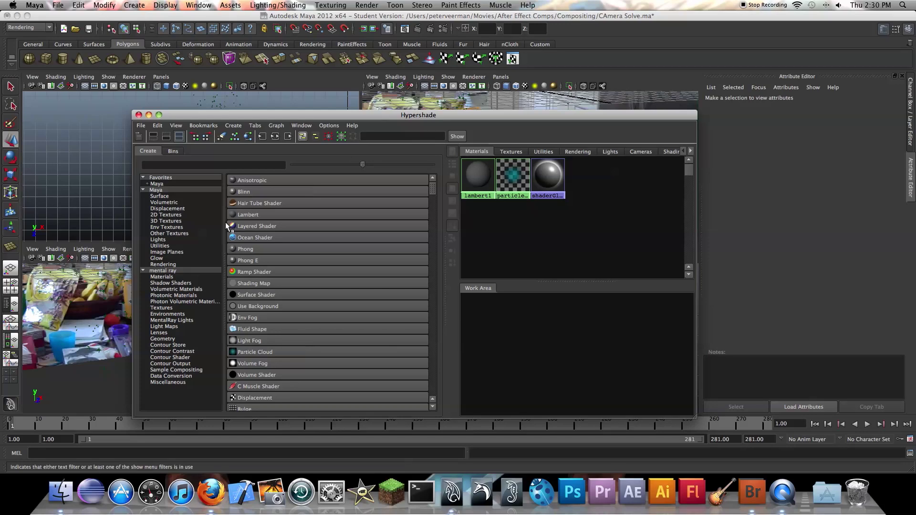
left_click(247, 213)
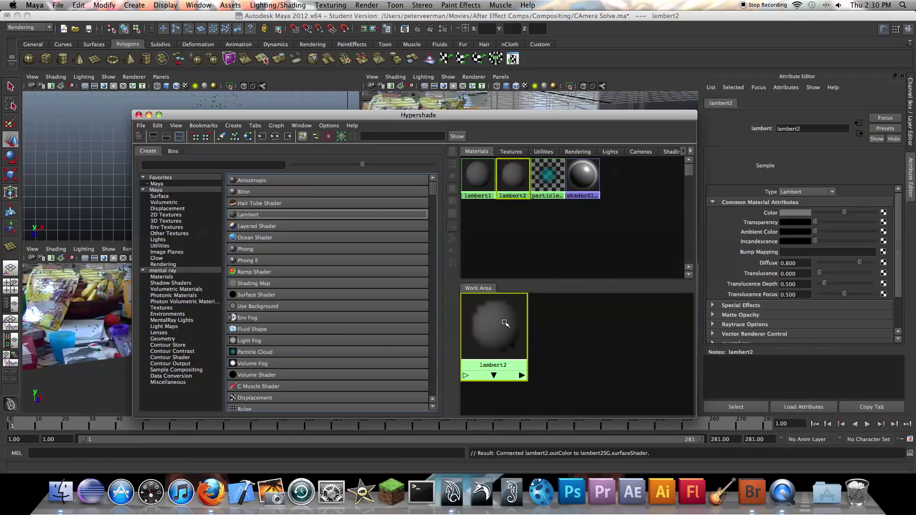
Set lambert2's Color to pure red in the colour picker.
left_click(789, 215)
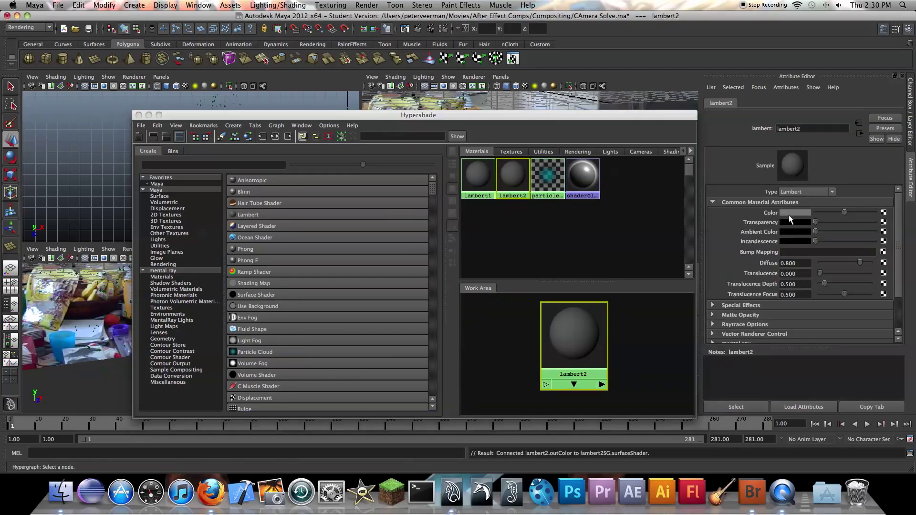
left_click(789, 213)
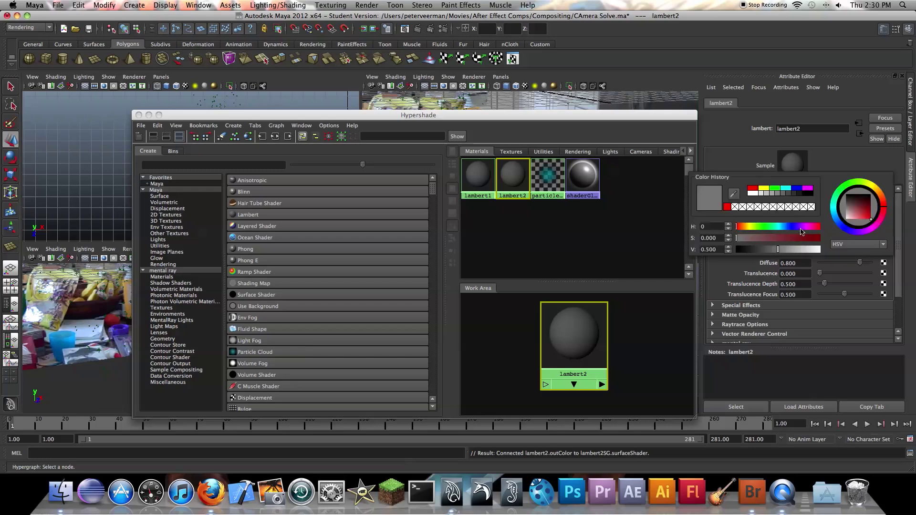
left_click(869, 223)
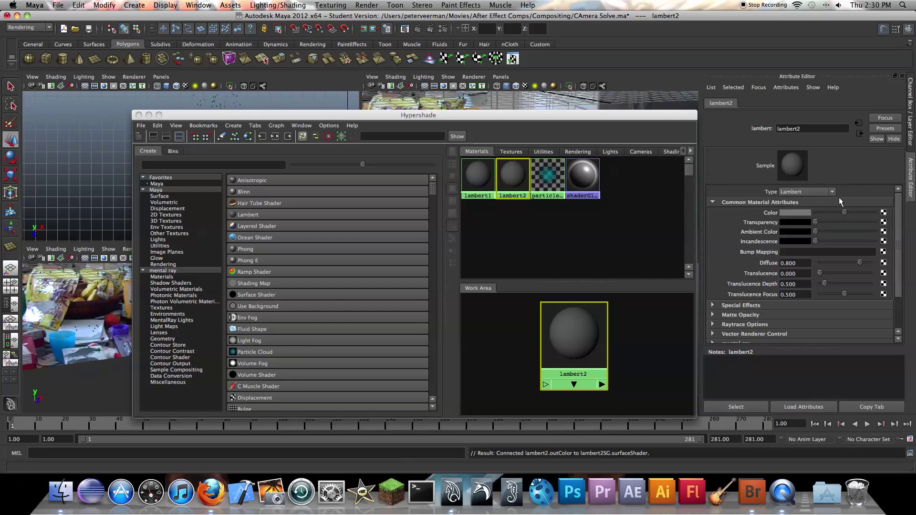
left_click(806, 214)
left_click(880, 218)
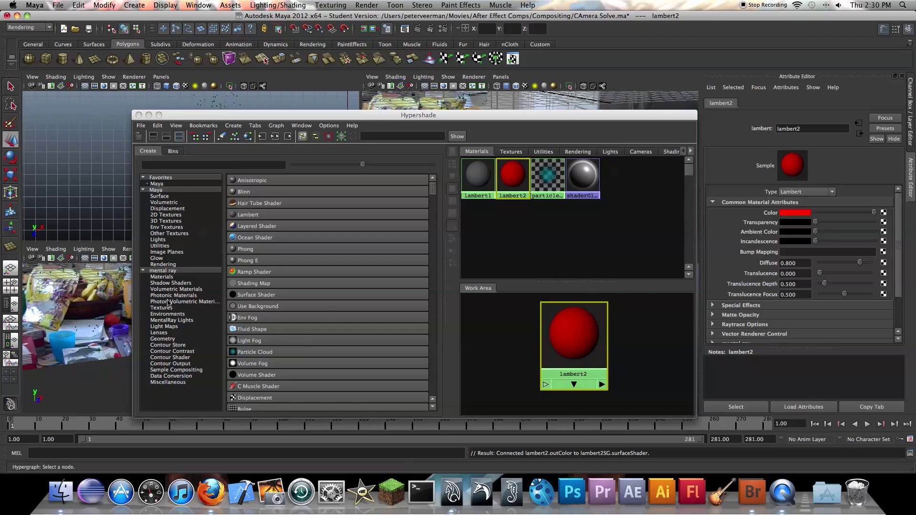
left_click(83, 322)
Assign the red lambert2 material to the cube.
left_click(91, 386)
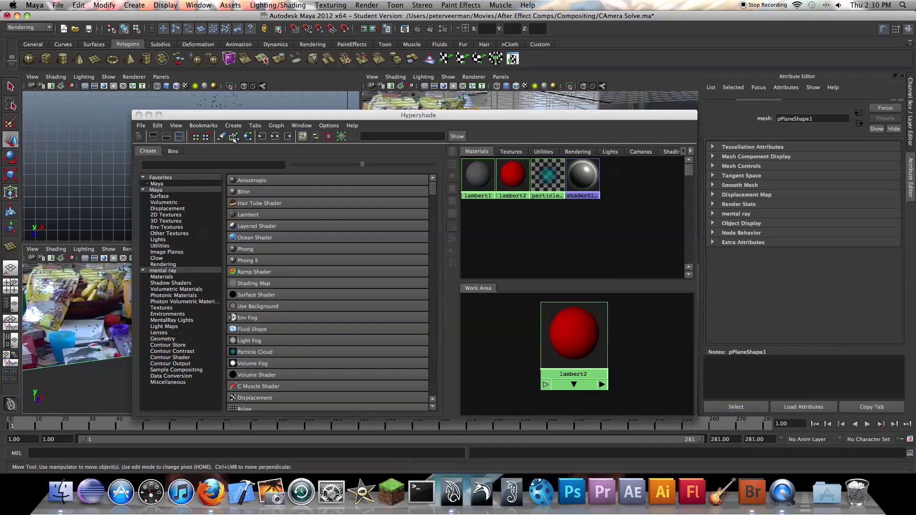
left_click_drag(231, 115, 471, 124)
left_click(187, 365)
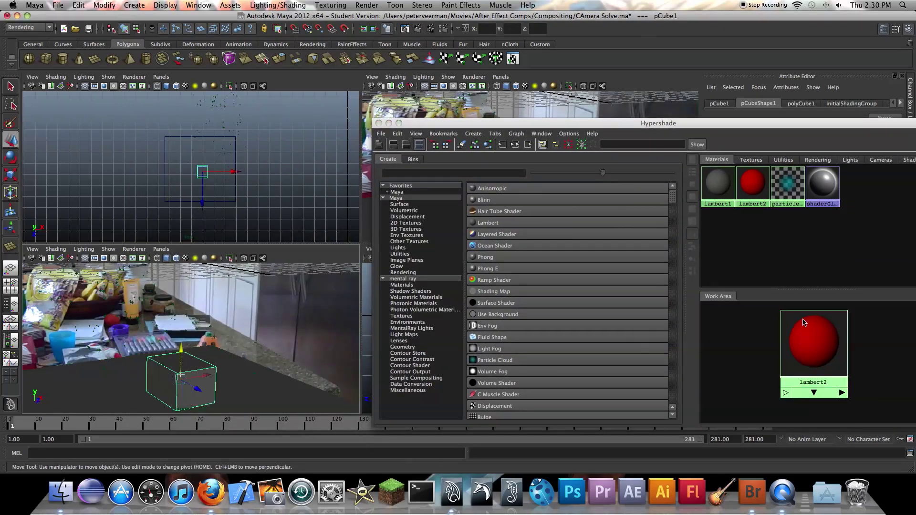
right_click_drag(797, 330, 800, 311)
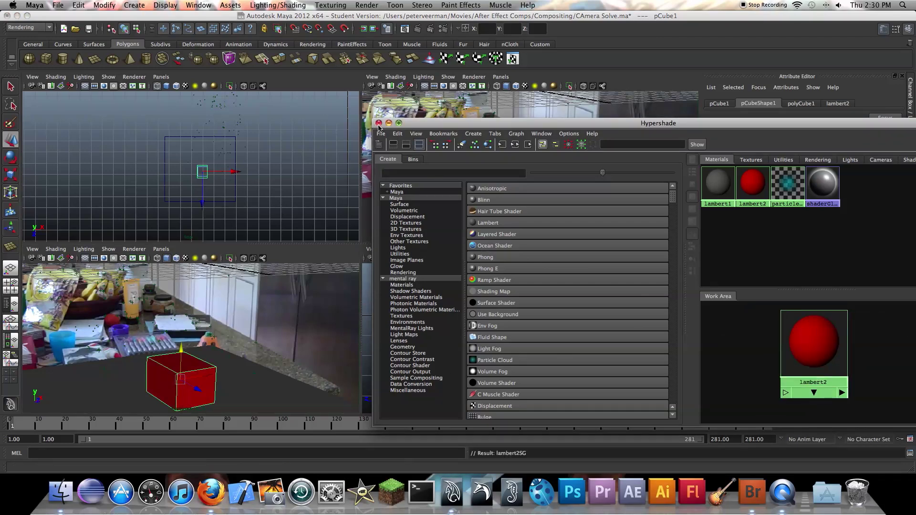
Send the Hypershade behind the main window and scrub the shot to about frame 49.
left_click(258, 217)
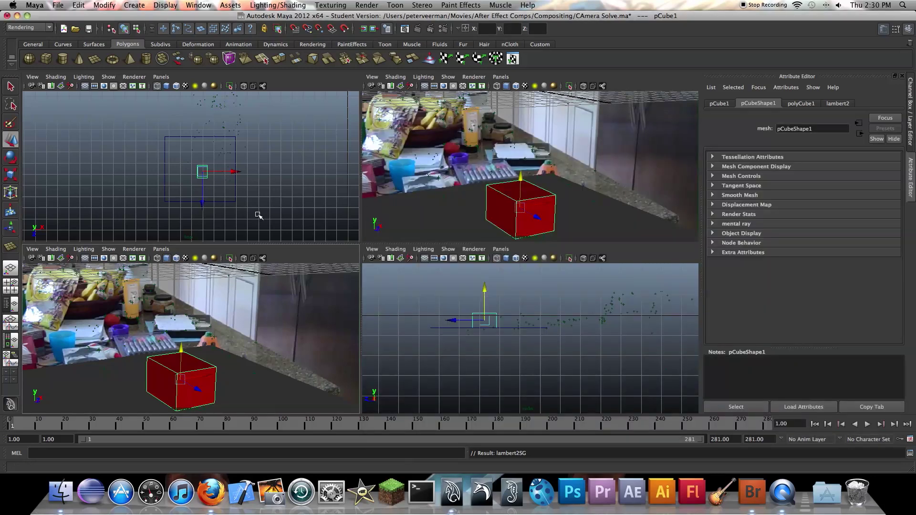
left_click(411, 314)
left_click_drag(133, 428, 7, 426)
left_click(219, 359)
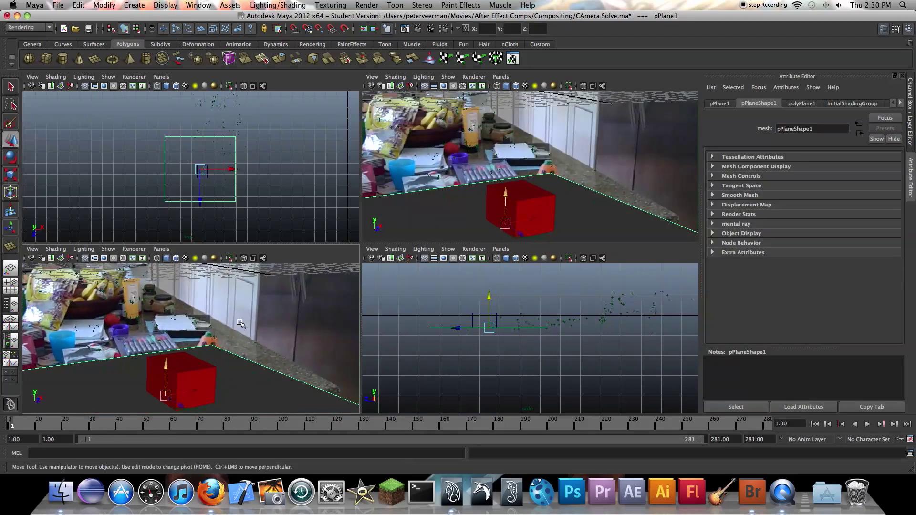
left_click(267, 317)
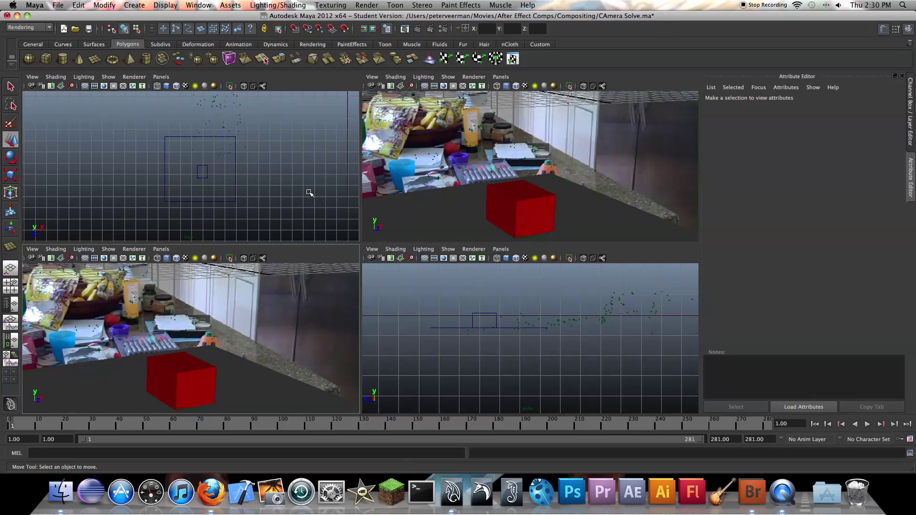
Switch the top-right view to the persp camera.
left_click(477, 175)
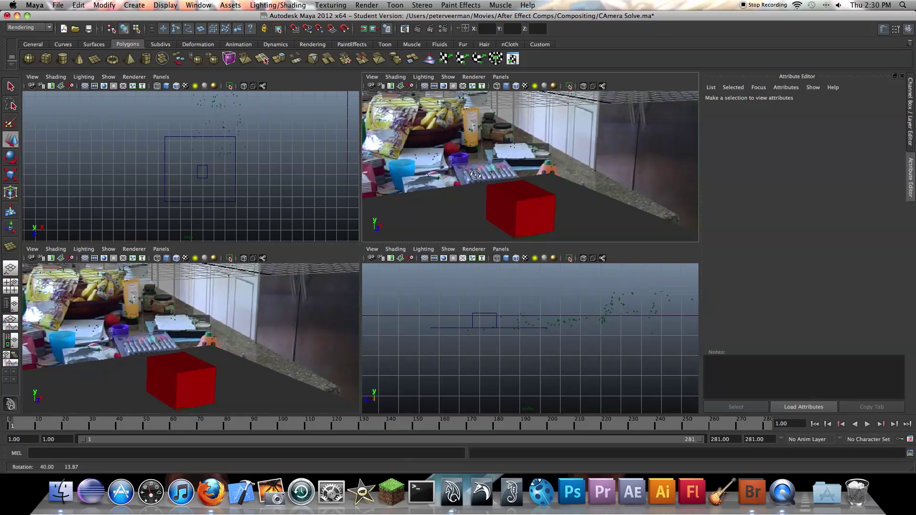
left_click(501, 77)
mouse_move(530, 86)
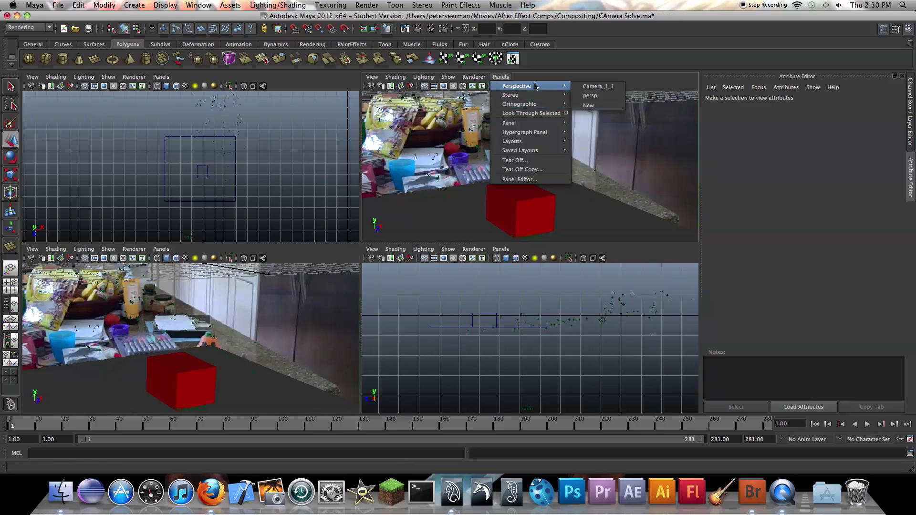
left_click(590, 96)
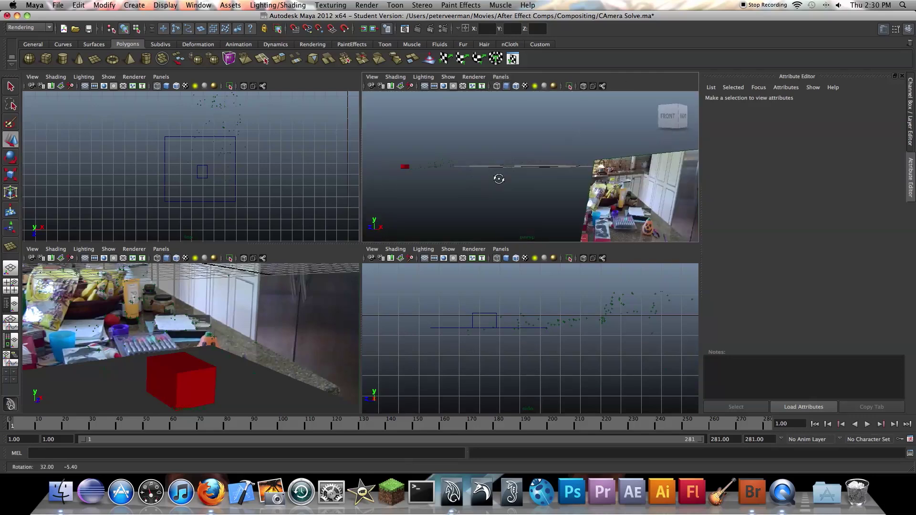
Tumble, pan and dolly the persp view to frame the red cube on its ground plane.
left_click_drag(497, 178, 442, 186, "alt")
right_click_drag(442, 186, 518, 115, "alt")
scroll(517, 115, "down", 8)
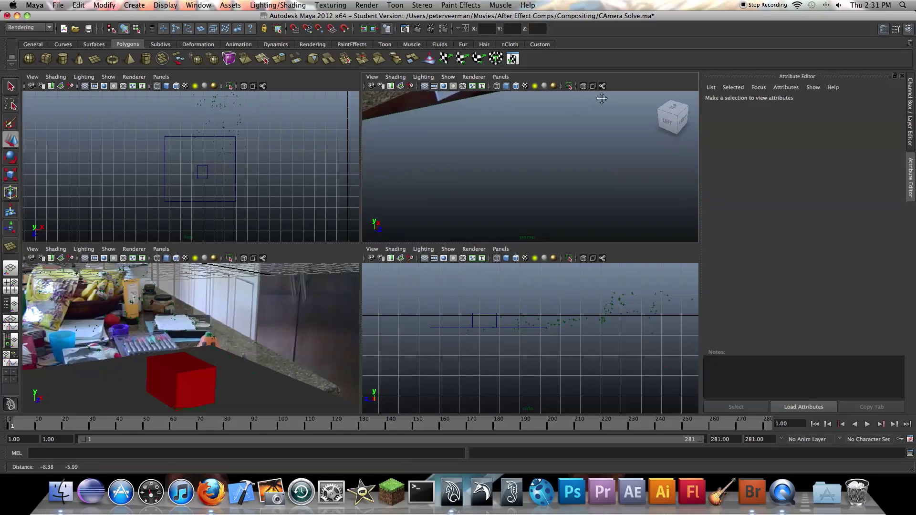
scroll(583, 132, "up", 6)
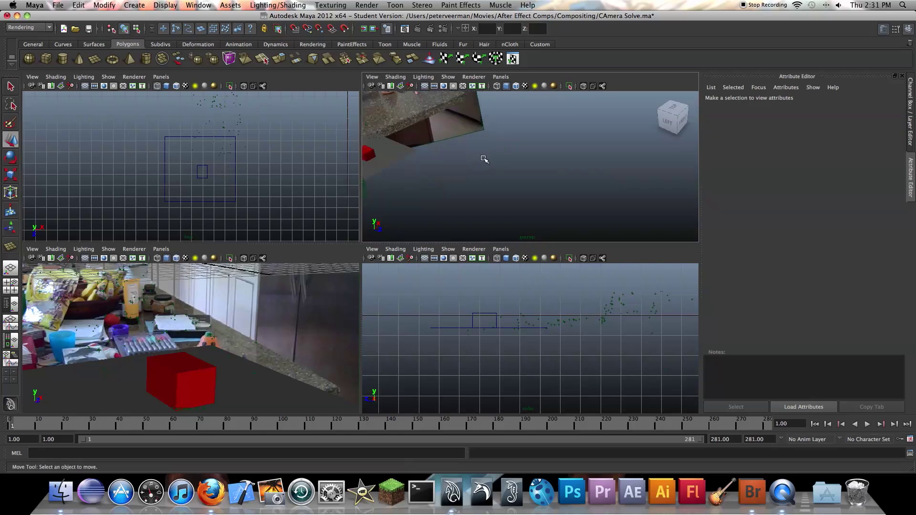
middle_click_drag(566, 166, 482, 180, "alt")
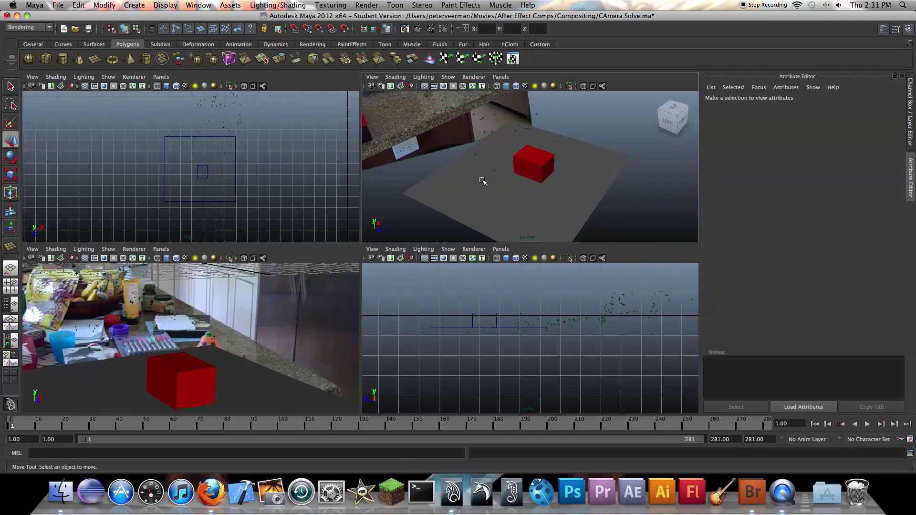
mouse_move(489, 180)
left_mouse_down("alt")
mouse_move(471, 191)
mouse_move(505, 176)
mouse_move(365, 198)
mouse_move(482, 164)
mouse_move(495, 174)
left_mouse_up("alt")
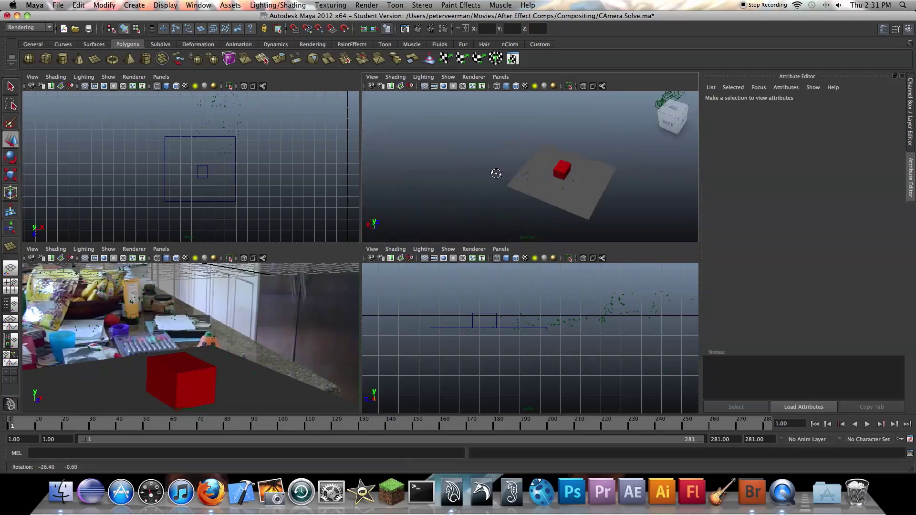
middle_click_drag(495, 174, 466, 170, "alt")
scroll(465, 167, "down", 3)
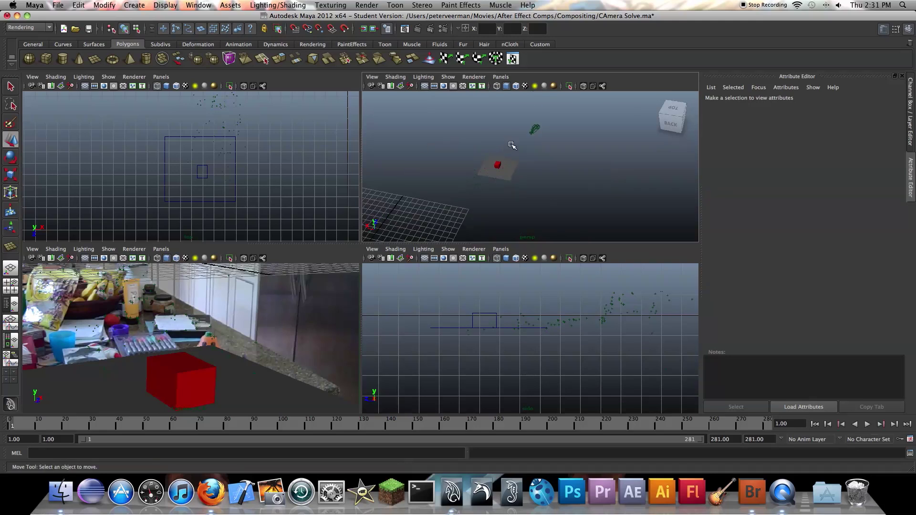
left_click_drag(500, 137, 494, 157, "alt")
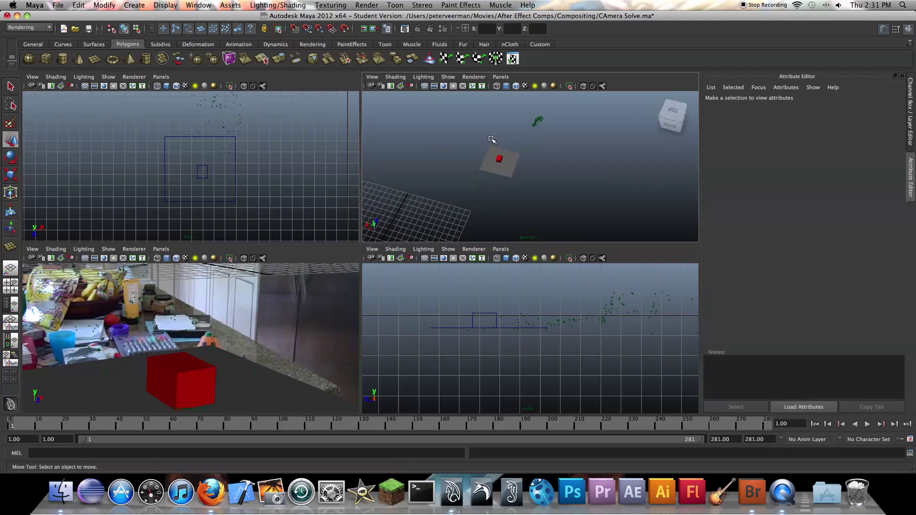
left_click(132, 5)
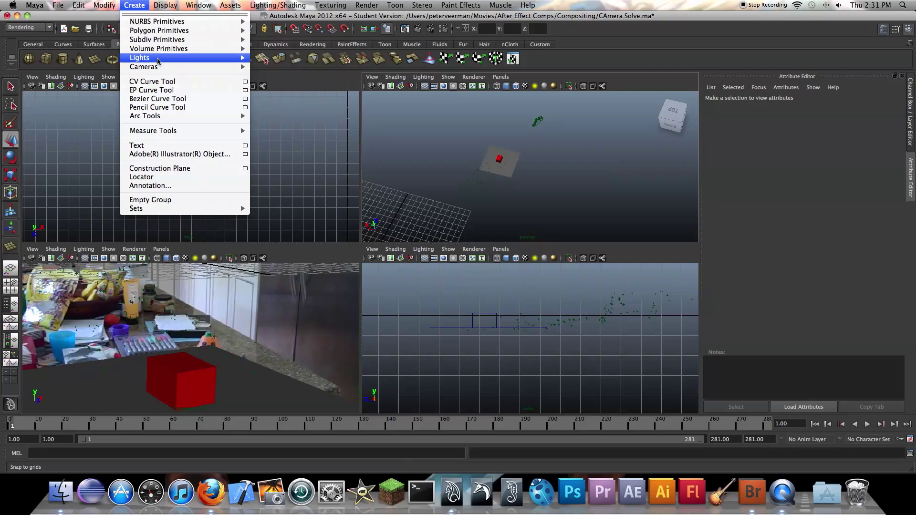
Add a spot light to the scene and orbit the view to find it.
mouse_move(229, 57)
left_click(285, 98)
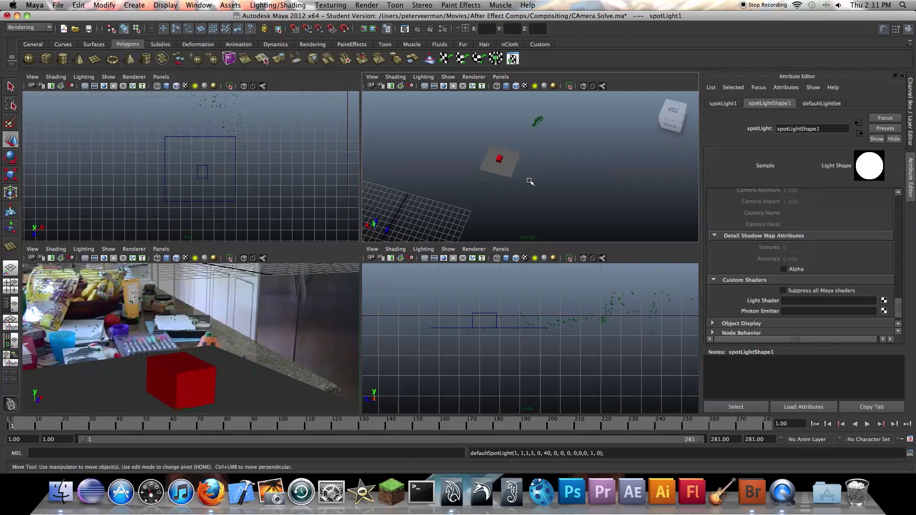
left_click_drag(552, 182, 510, 178, "alt")
Look through spotLight1 and aim its cone down to center it on the red cube.
left_click(501, 77)
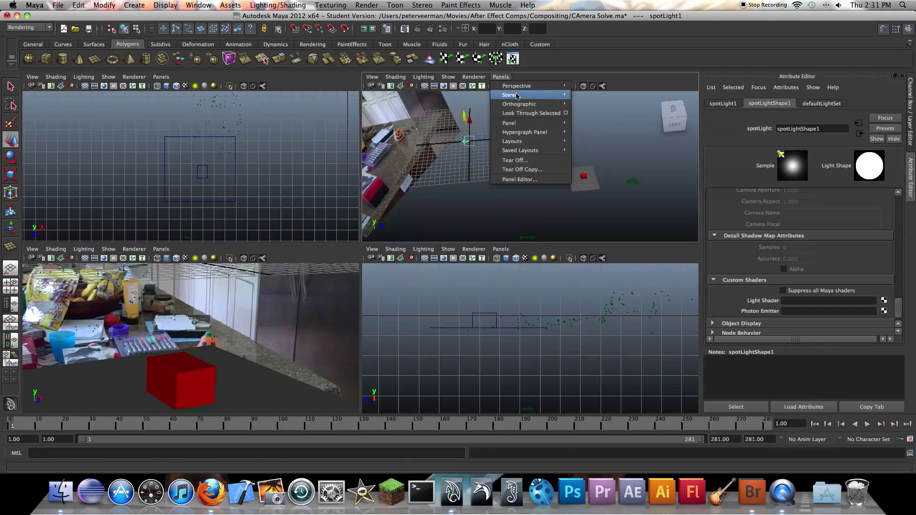
mouse_move(512, 94)
left_click(521, 113)
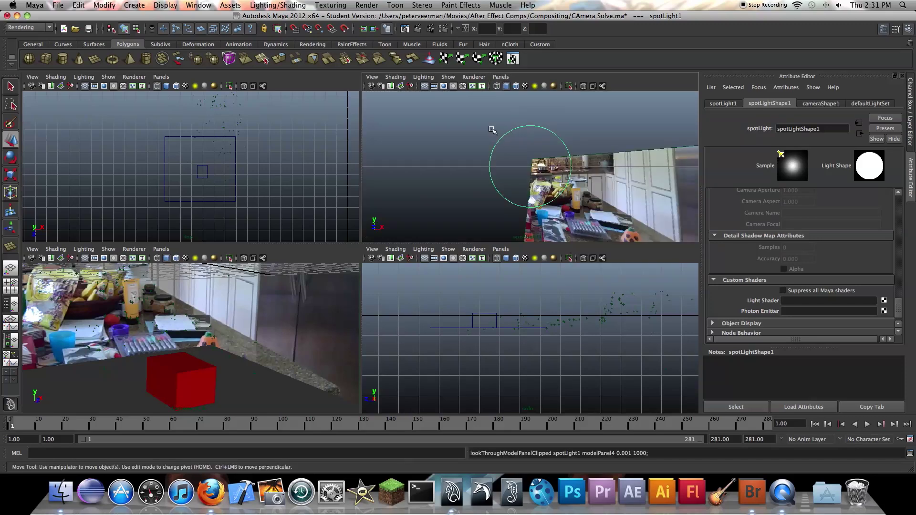
left_click_drag(492, 130, 374, 166, "alt")
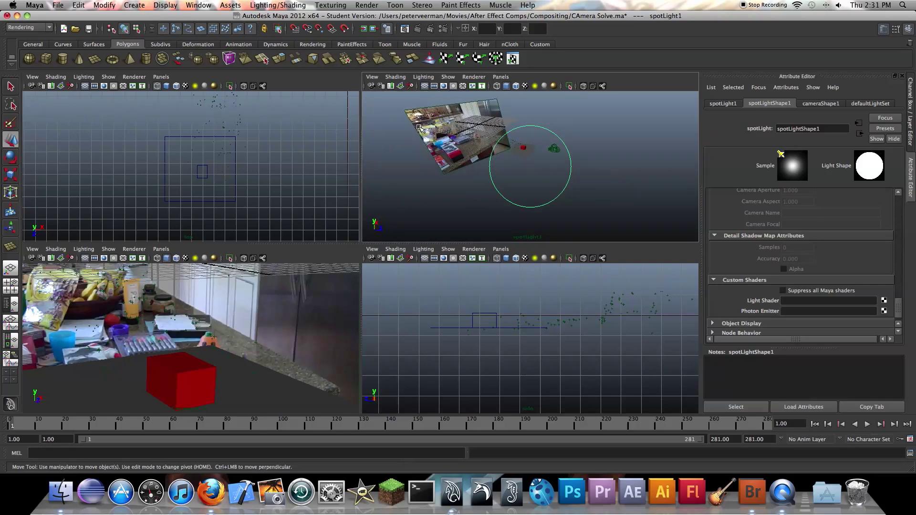
middle_click_drag(434, 136, 444, 134, "alt")
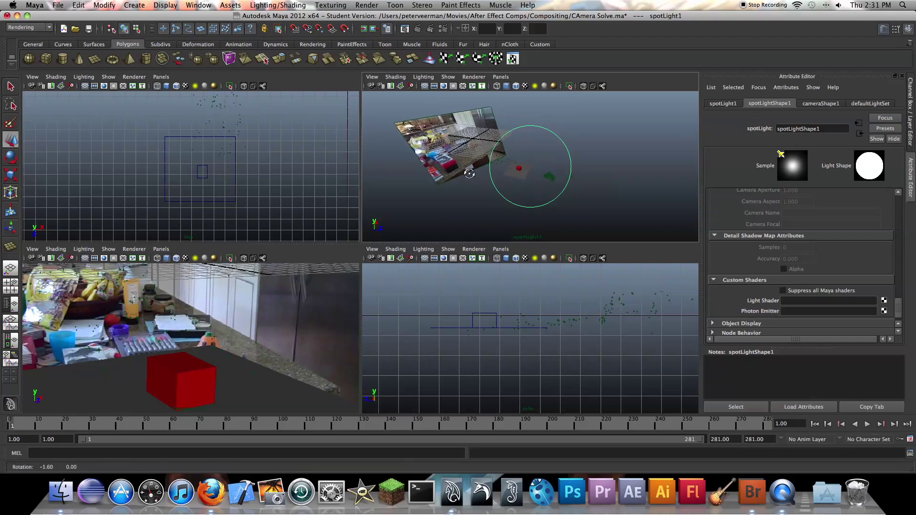
scroll(533, 162, "up", 5)
left_click_drag(534, 162, 579, 147, "alt")
middle_click_drag(579, 147, 499, 155, "alt")
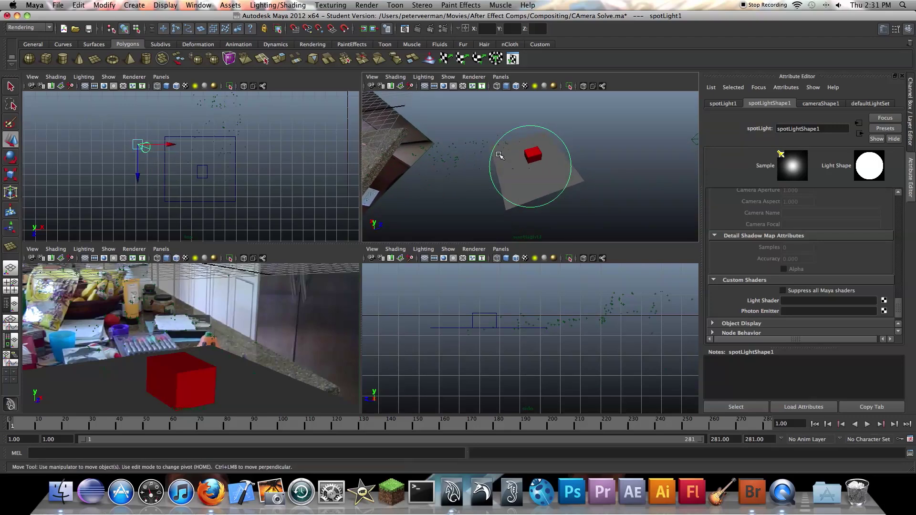
Scale the ground plane pPlane1 to about double its size, then reselect spotLight1.
left_click(534, 173)
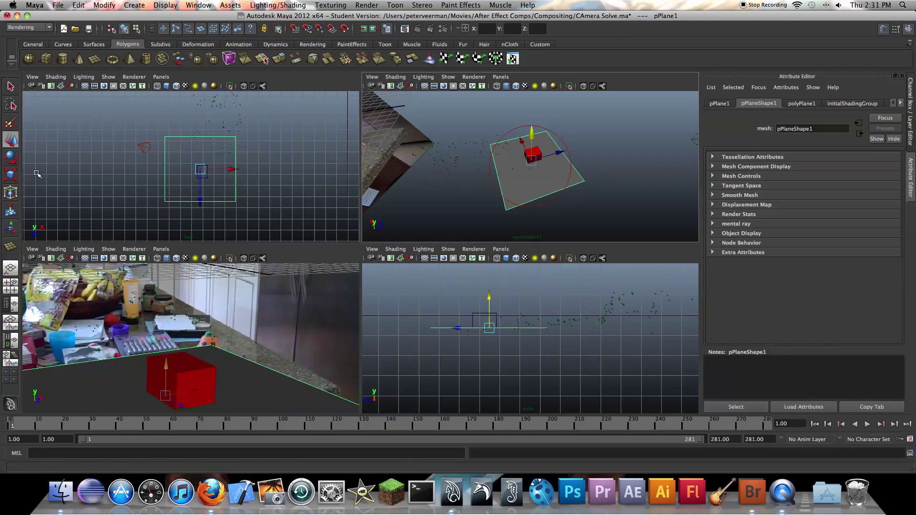
left_click(11, 175)
left_click_drag(536, 164, 574, 184)
left_click(623, 153)
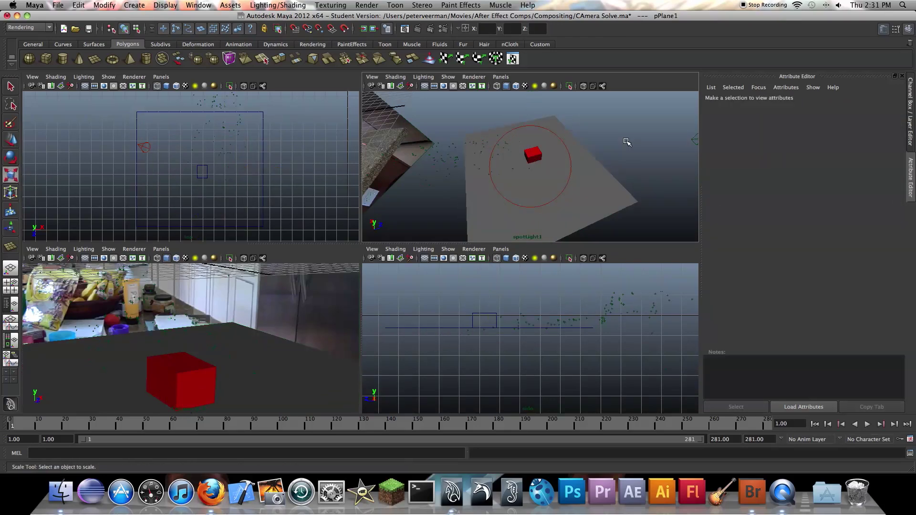
key("z")
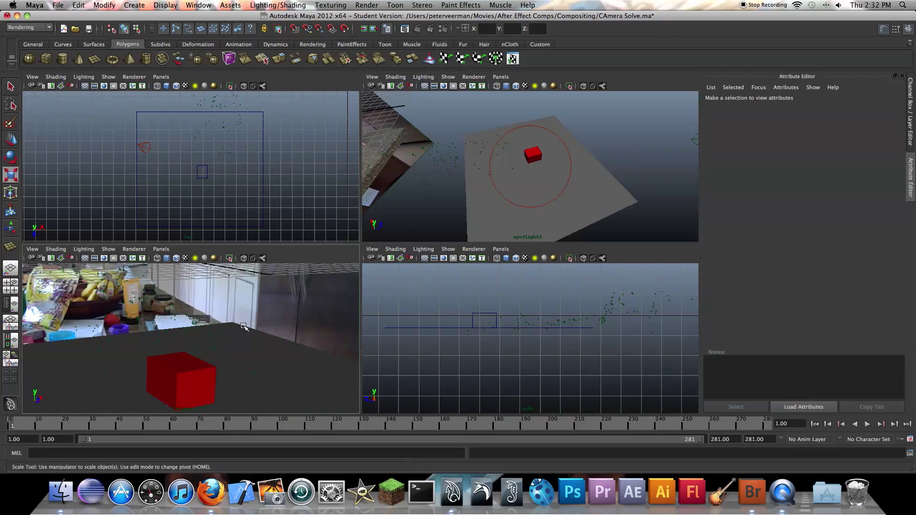
left_click(308, 304)
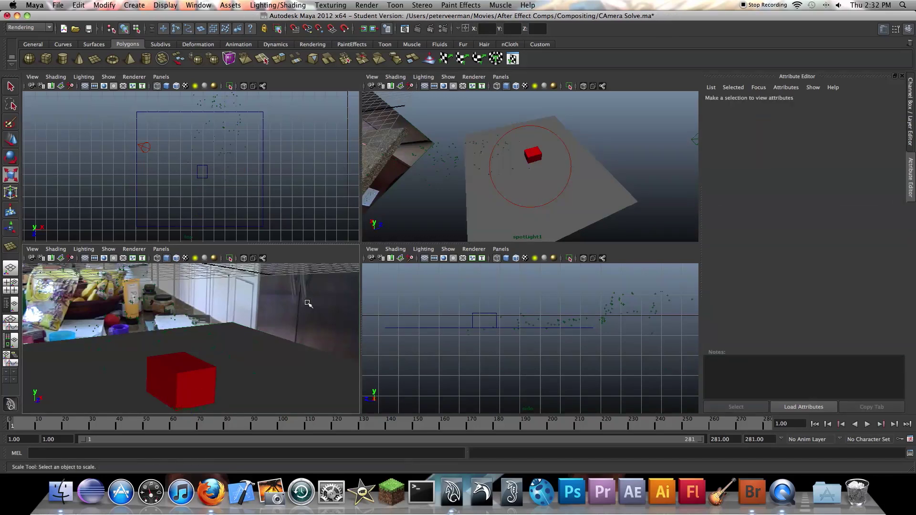
left_click(550, 129)
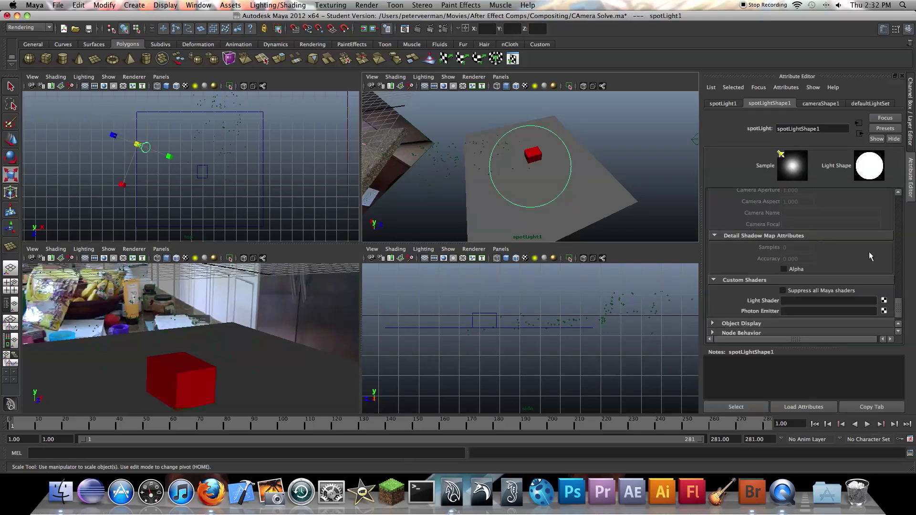
Scroll through spotLight1's attributes in the Attribute Editor.
scroll(899, 236, "down", 1)
left_click(898, 273)
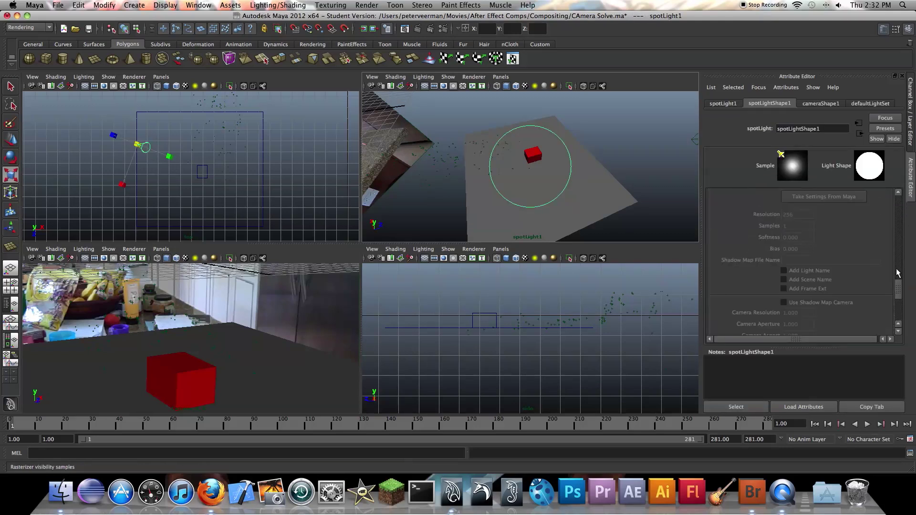
left_click_drag(899, 290, 902, 203)
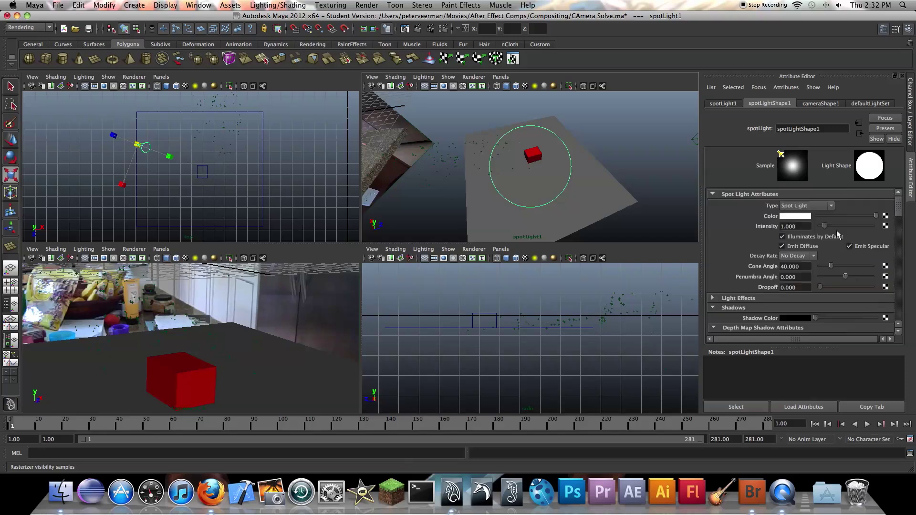
scroll(801, 282, "down", 5)
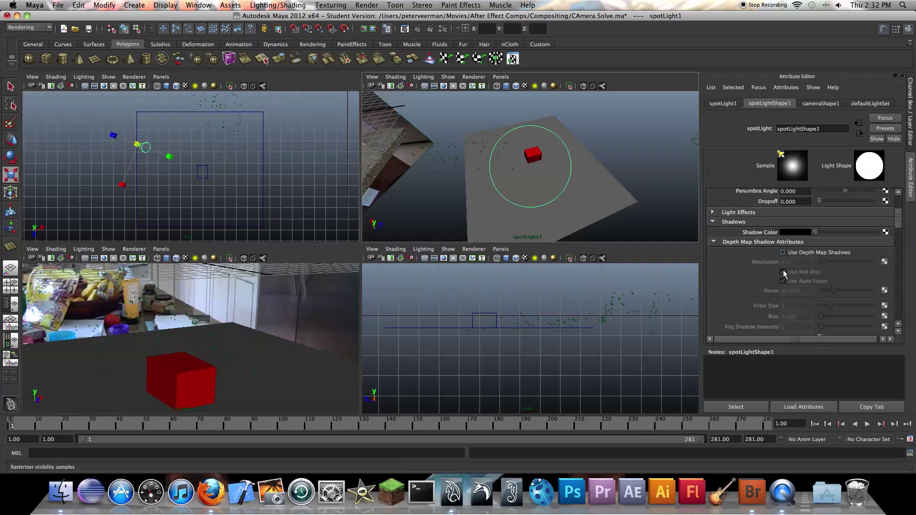
scroll(805, 256, "down", 10)
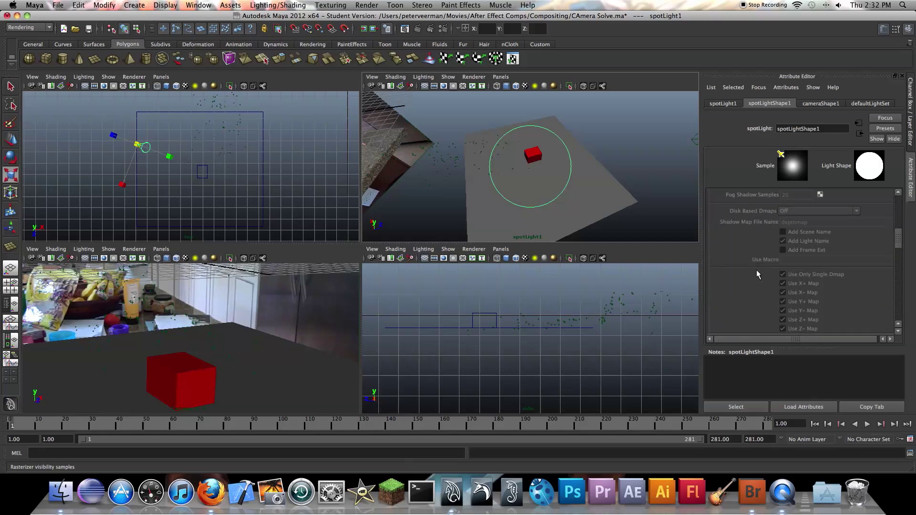
scroll(810, 248, "up", 8)
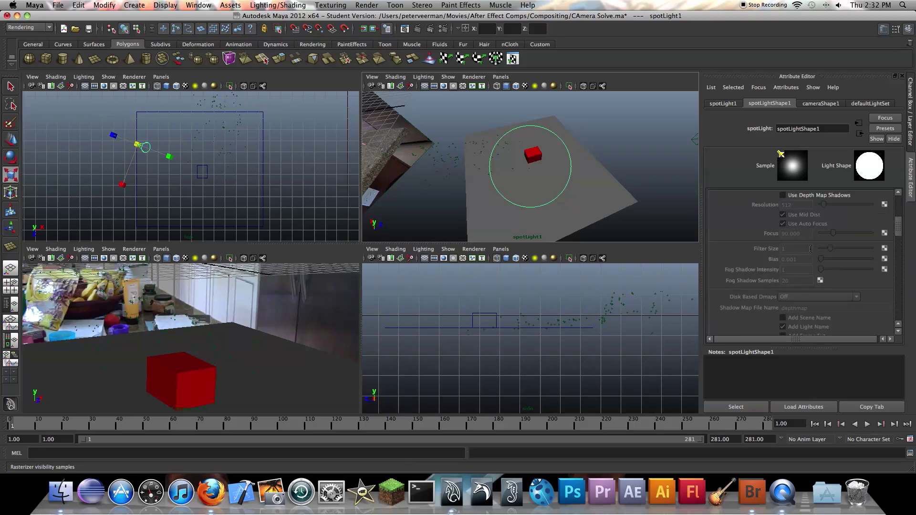
Collapse Area Light, Caustic and Global Illumination, mental ray Shadows and mental ray, keeping Shadows expanded.
left_click(718, 240)
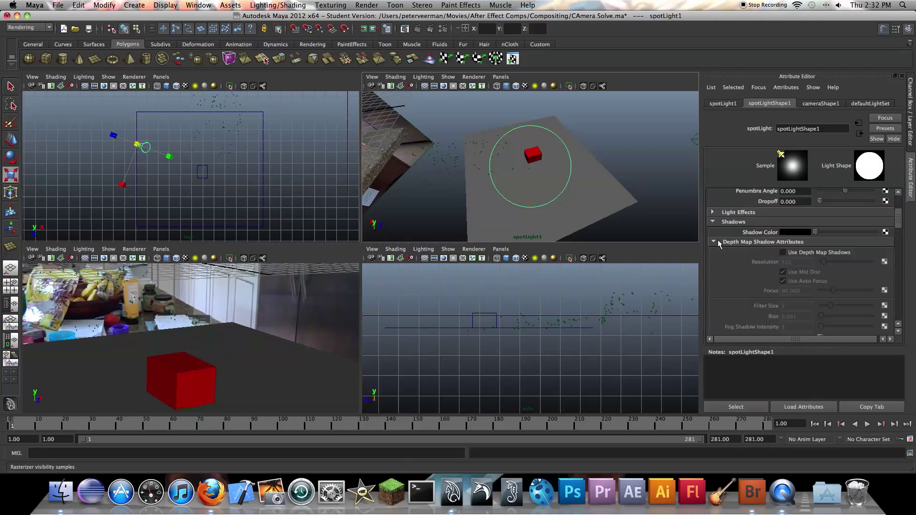
left_click(714, 273)
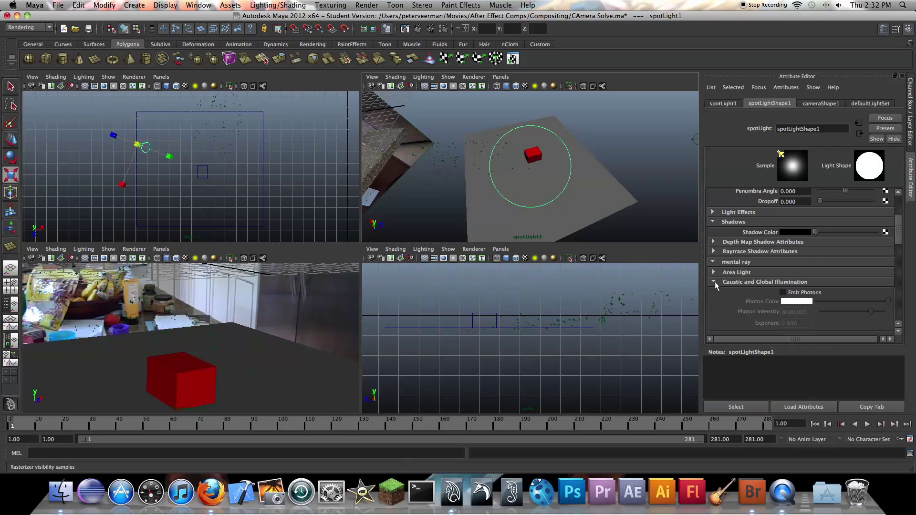
left_click(715, 281)
left_click(712, 291)
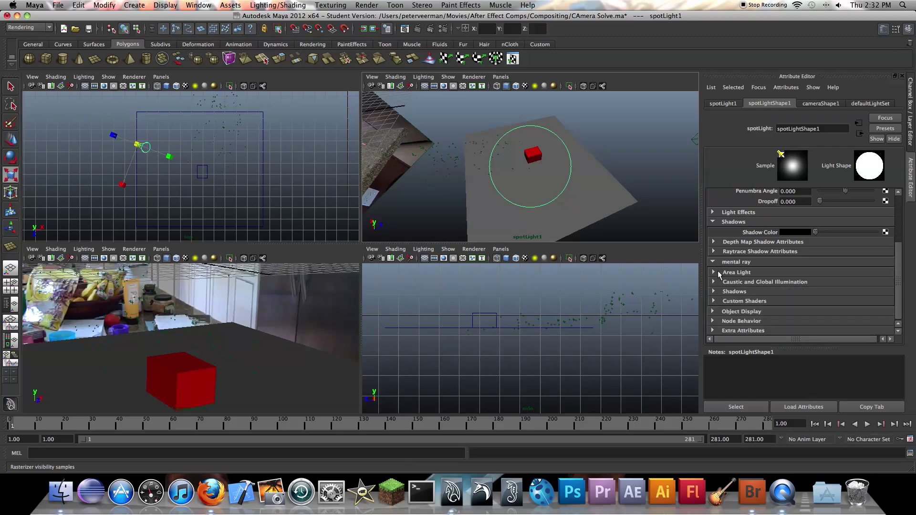
left_click(718, 261)
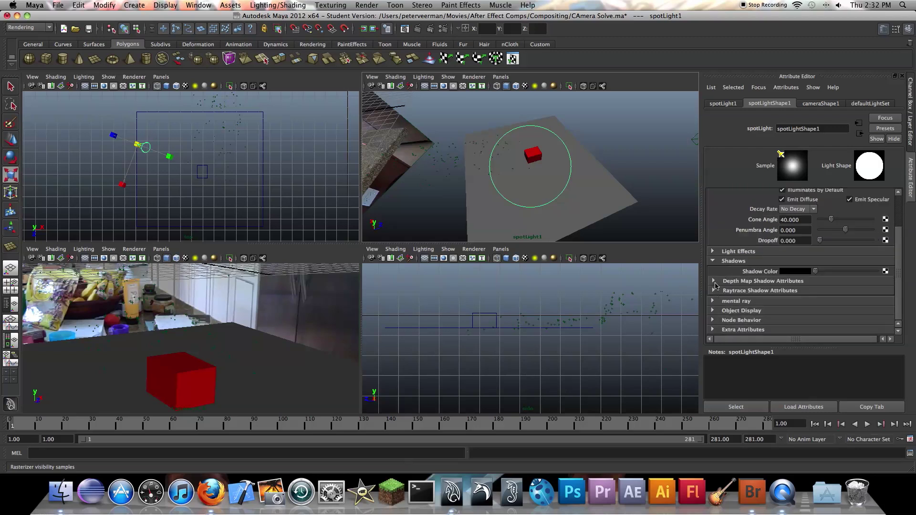
left_click(715, 281)
left_click(715, 281)
left_click(713, 261)
left_click(713, 292)
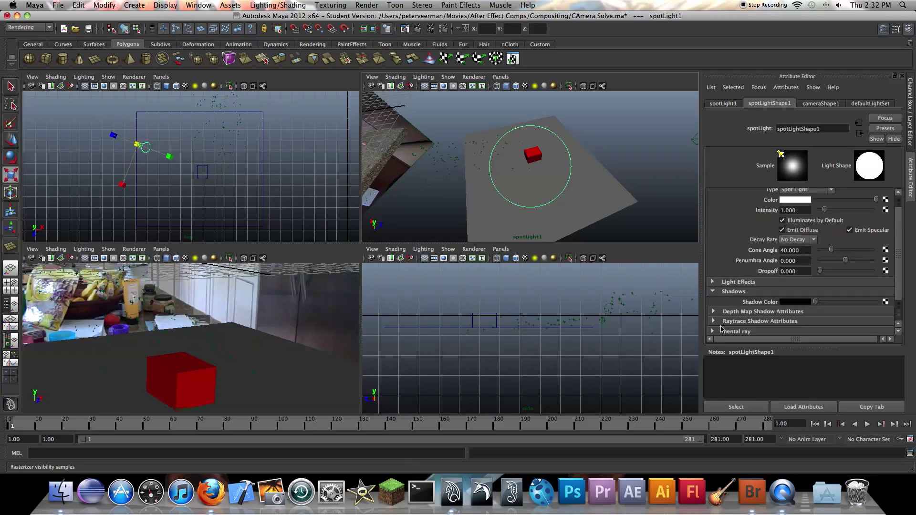
Turn on ray trace shadows with Light Radius 0.429 and 20 Shadow Rays.
left_click(712, 321)
scroll(793, 301, "down", 3)
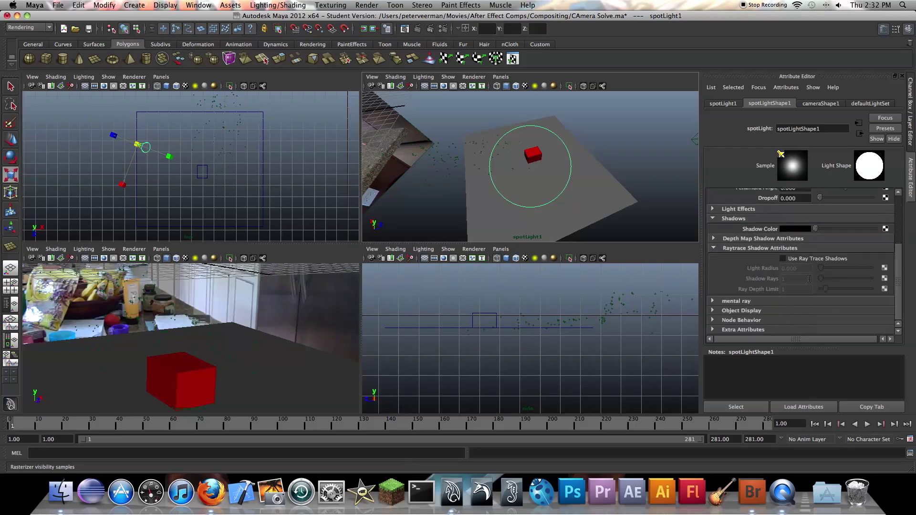
left_click(797, 260)
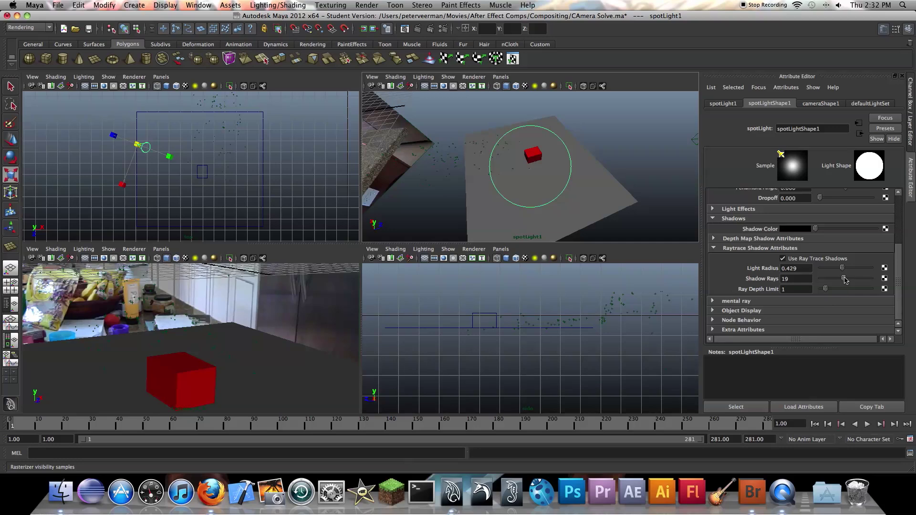
left_click(743, 305)
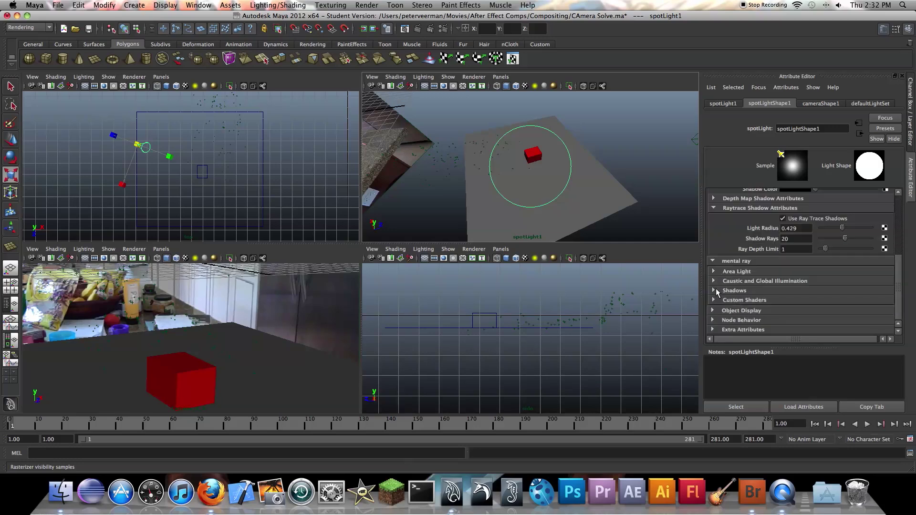
left_click(716, 289)
Enable Emit Photons on spotLight1 with photon intensity about 6183, then deselect the light.
scroll(717, 288, "down", 5)
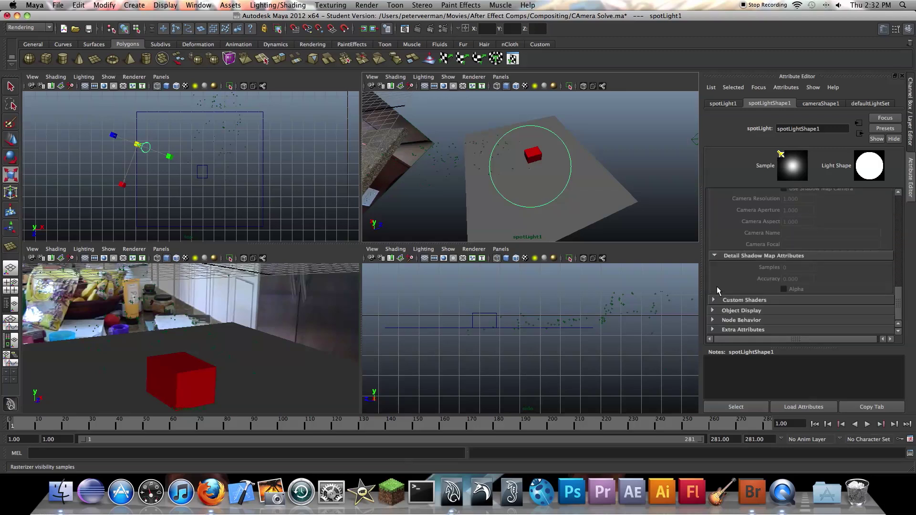
scroll(773, 284, "up", 3)
scroll(735, 246, "up", 2)
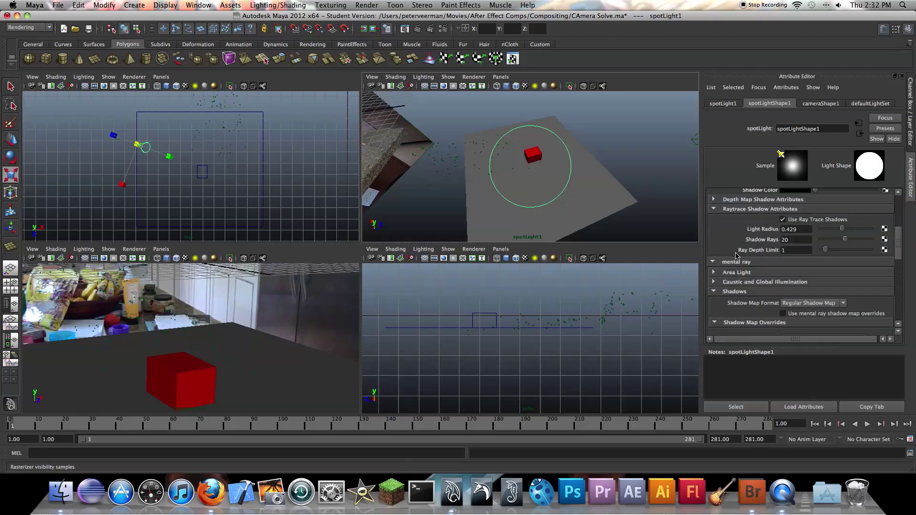
left_click(715, 283)
left_click(714, 272)
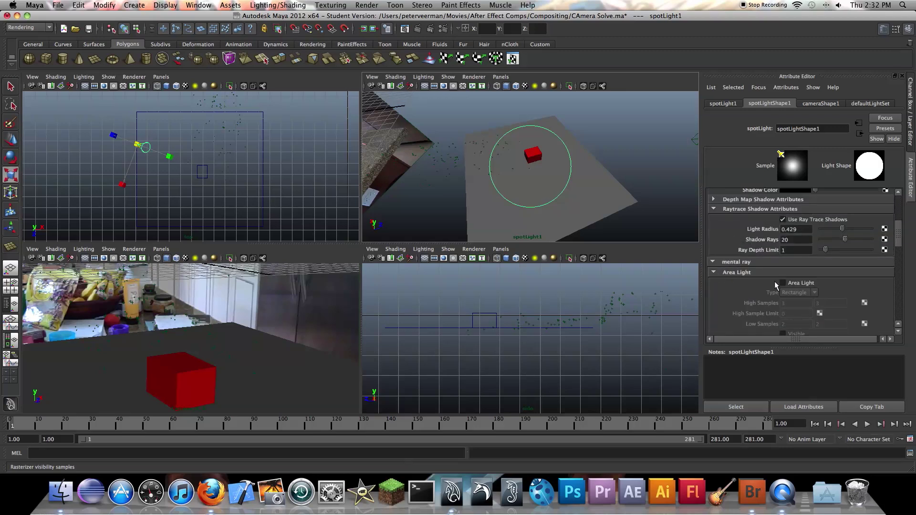
scroll(774, 281, "down", 3)
left_click(797, 272)
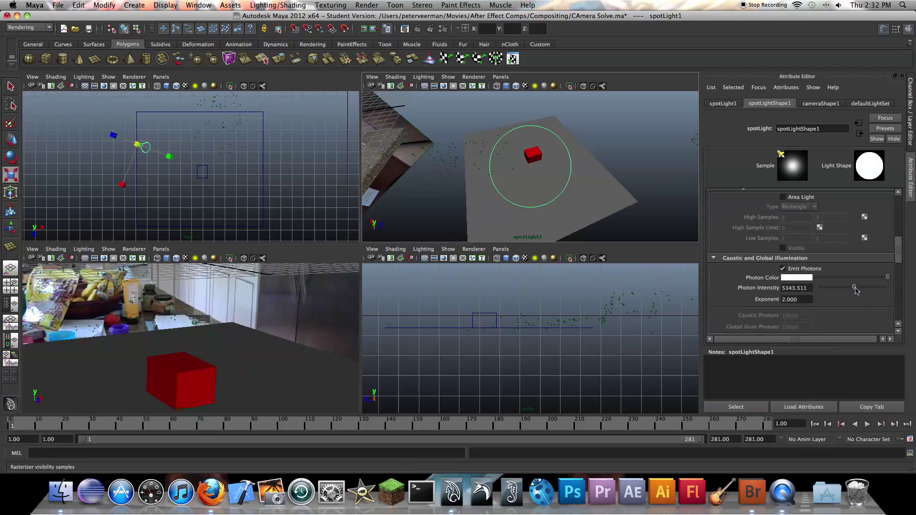
scroll(849, 304, "down", 3)
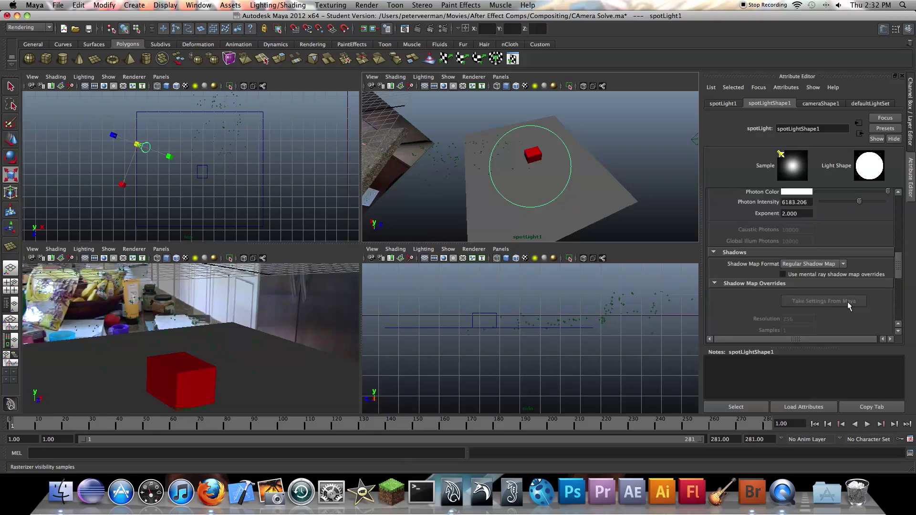
scroll(737, 276, "down", 5)
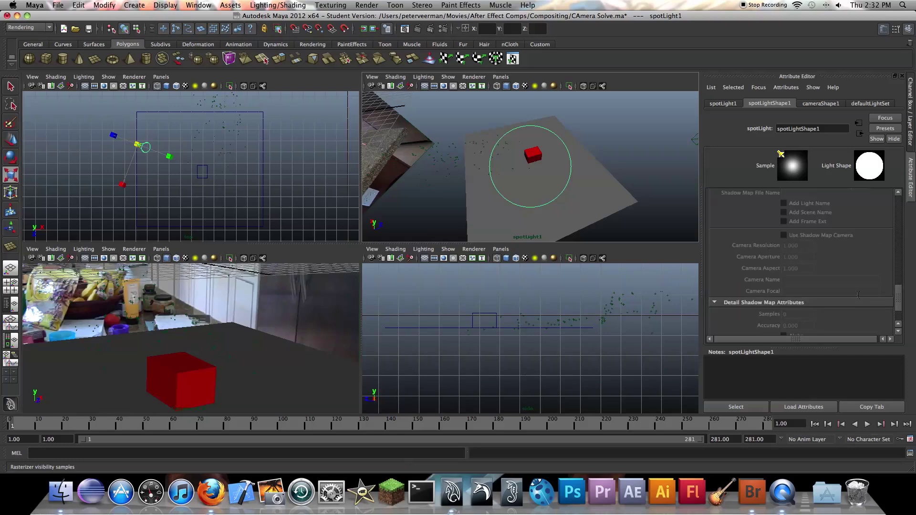
scroll(904, 303, "up", 6)
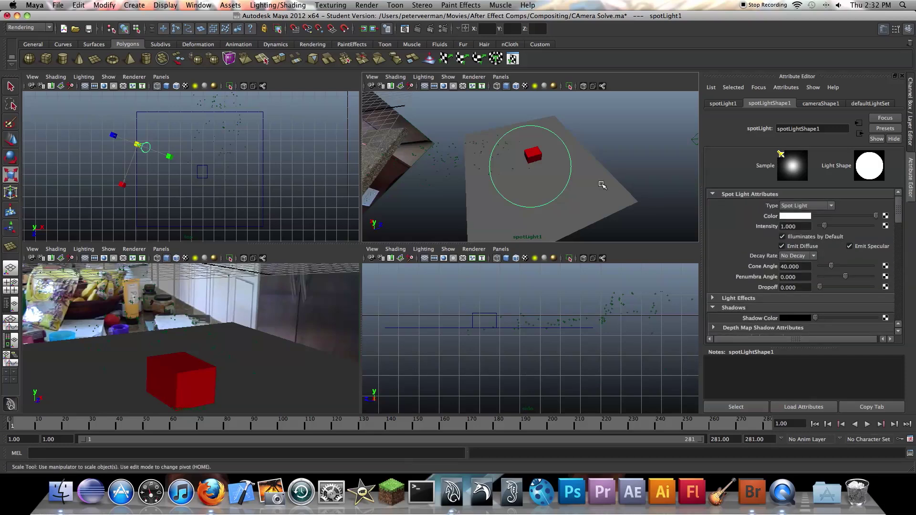
left_click(619, 168)
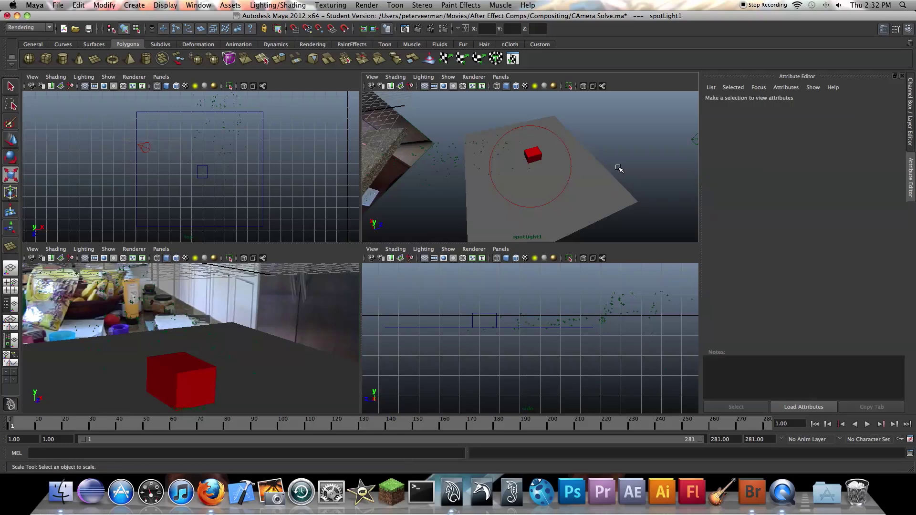
In Render Settings, set the file name prefix to Composite_<RenderLayer>.
left_click(444, 29)
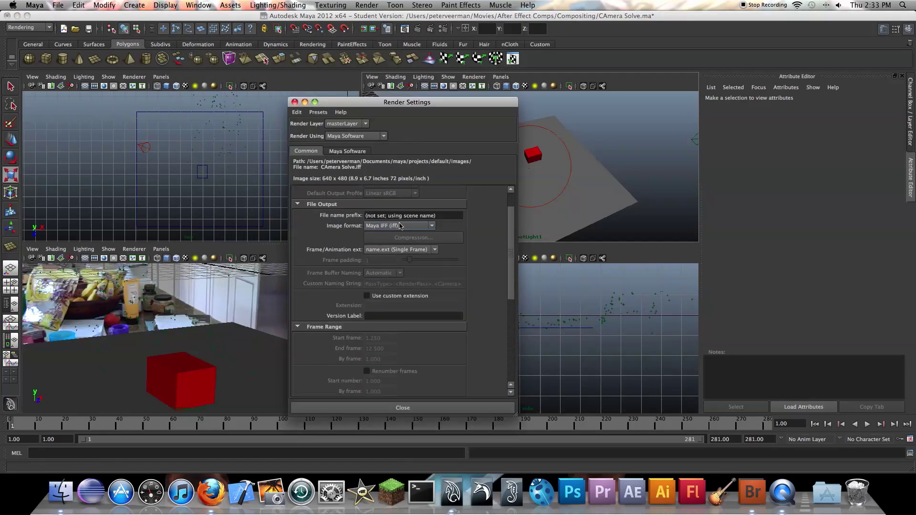
scroll(400, 225, "up", 3)
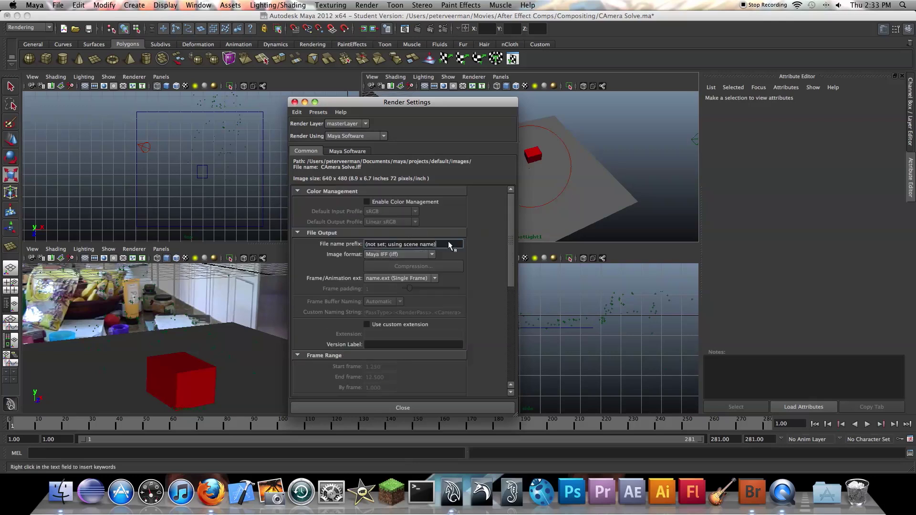
left_click_drag(449, 245, 366, 244)
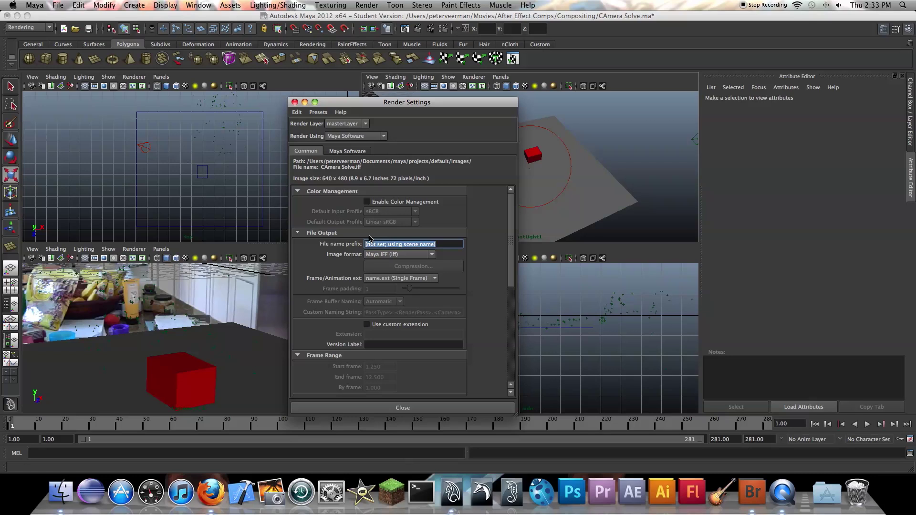
type("Cam")
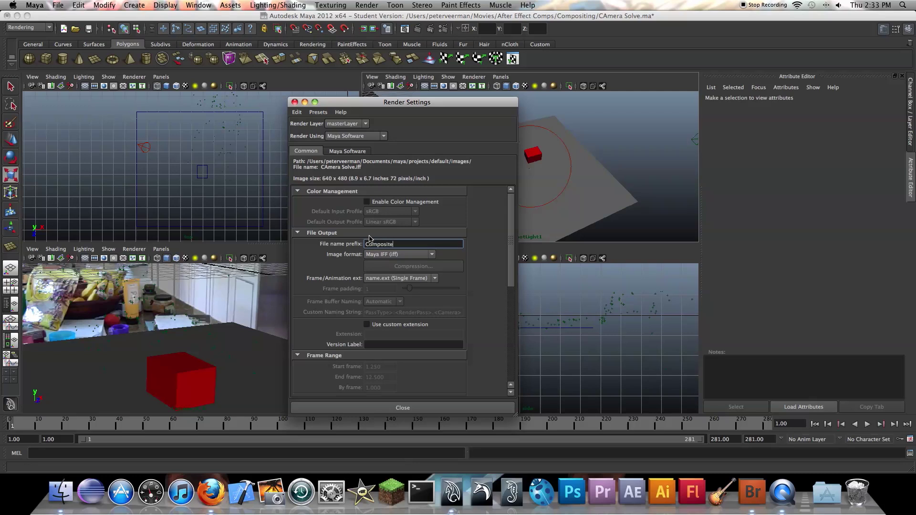
right_click(406, 244)
left_click(430, 270)
left_click(429, 256)
Set the image format to Targa (tga) with name.#.ext frame numbering.
scroll(409, 293, "down", 3)
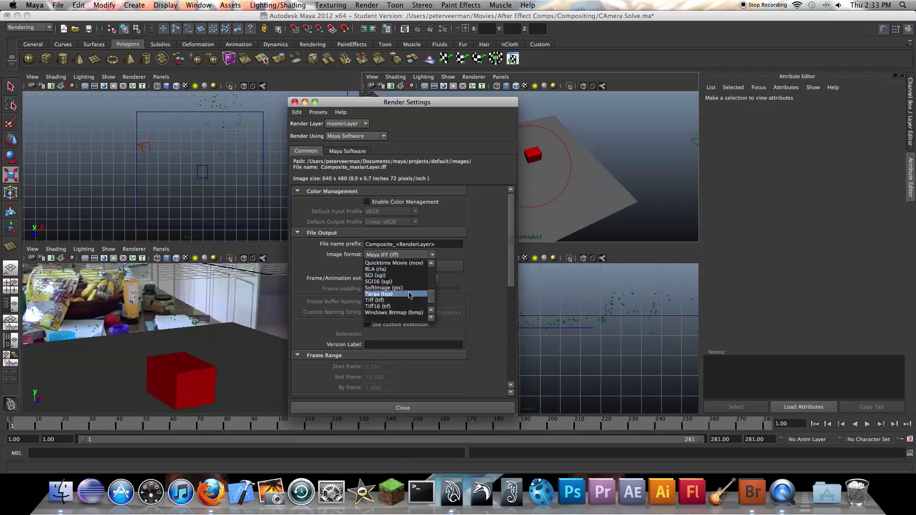
scroll(389, 295, "up", 3)
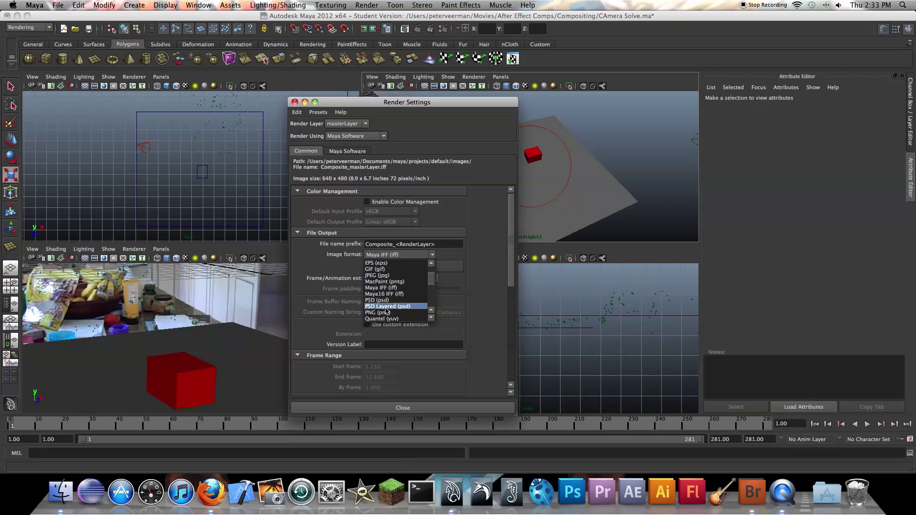
scroll(397, 308, "down", 8)
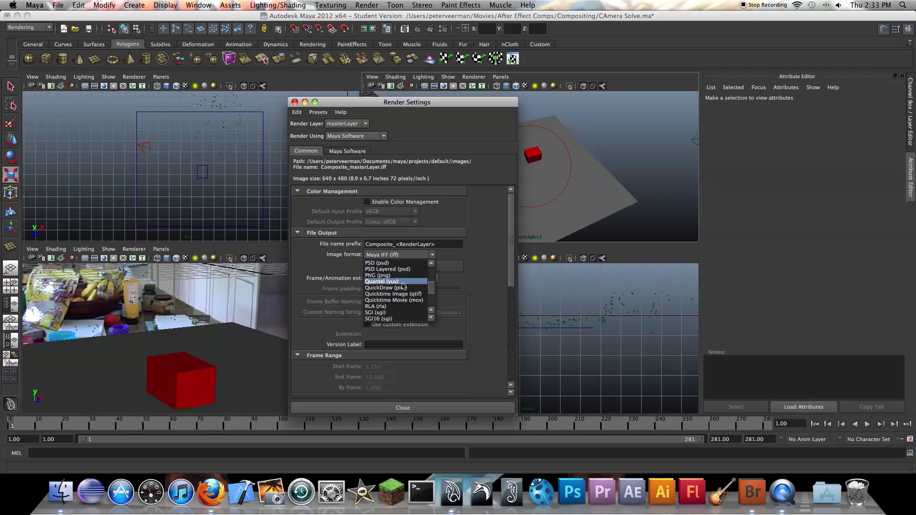
scroll(389, 283, "up", 2)
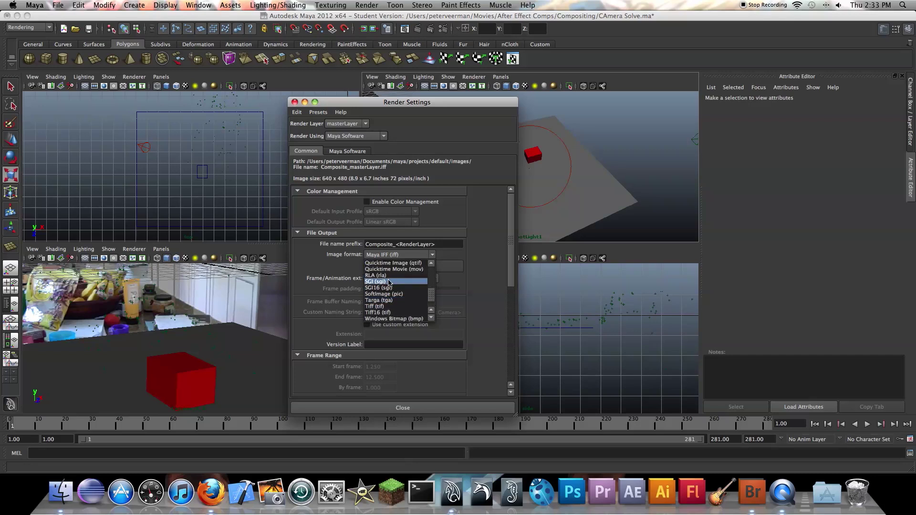
left_click(388, 301)
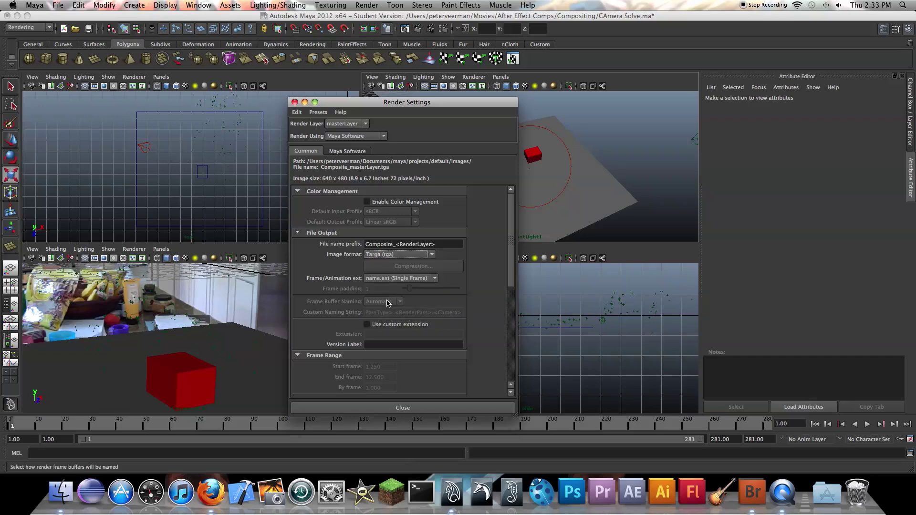
left_click(399, 278)
left_click(381, 289)
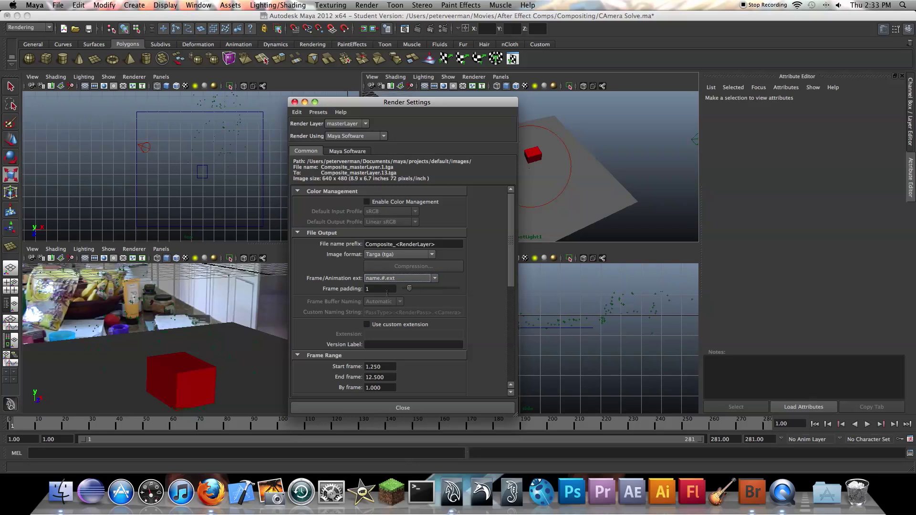
Set the render frame range to start frame 1 and end frame 281.
left_click(377, 288)
scroll(371, 344, "down", 3)
double_click(392, 310)
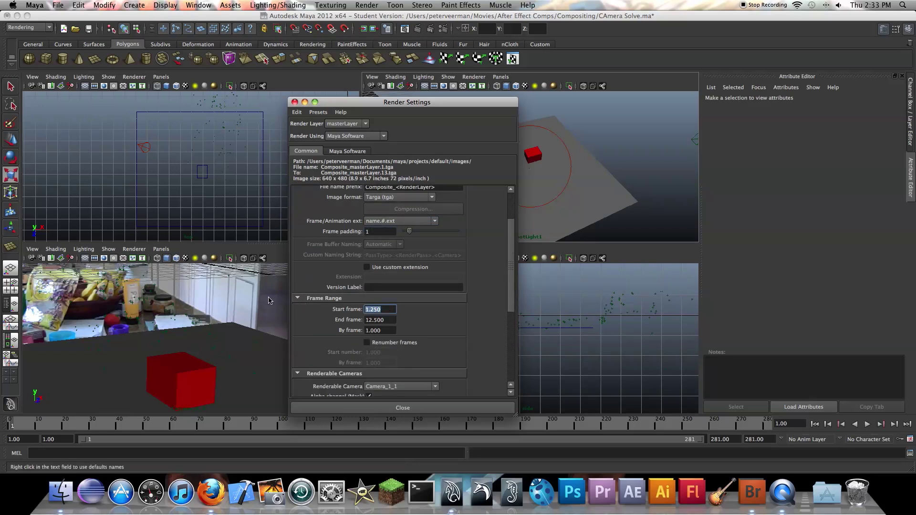
type("1")
key("Tab")
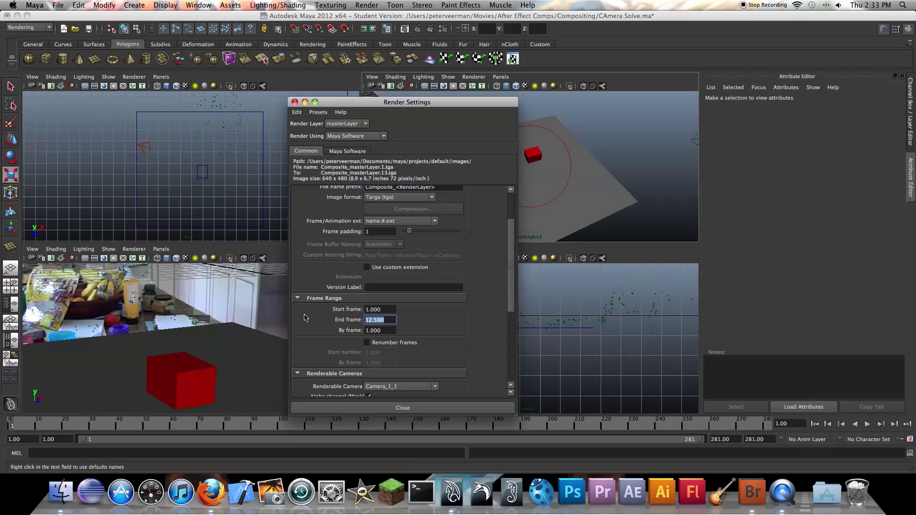
type("281")
left_click(385, 310)
scroll(385, 313, "down", 6)
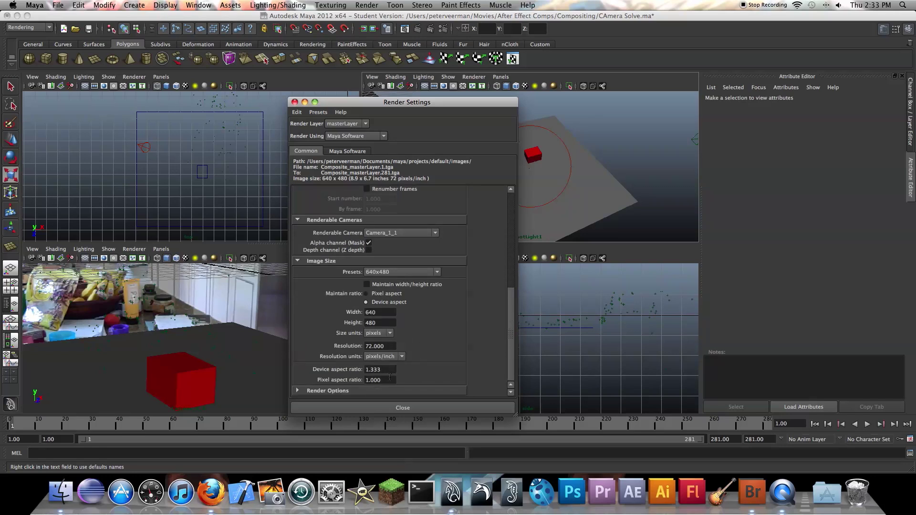
scroll(394, 377, "up", 8)
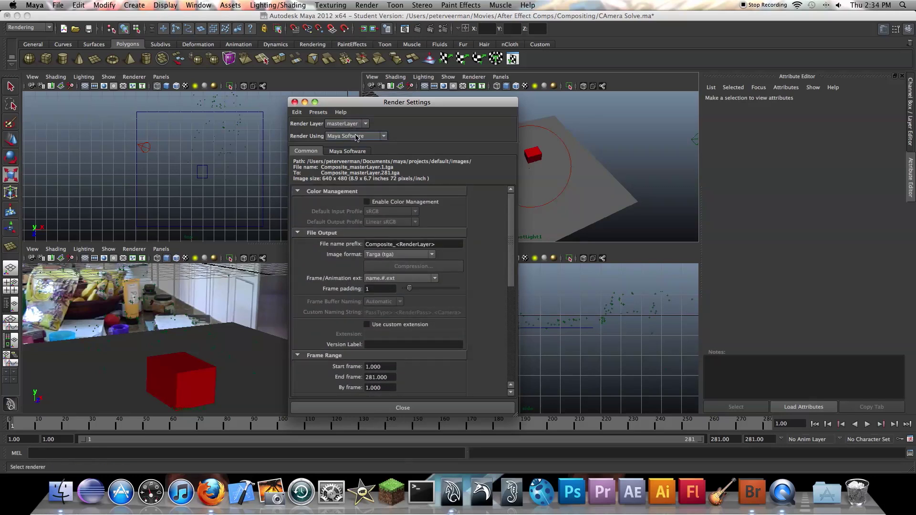
Switch Render Using to mental ray.
left_click(357, 137)
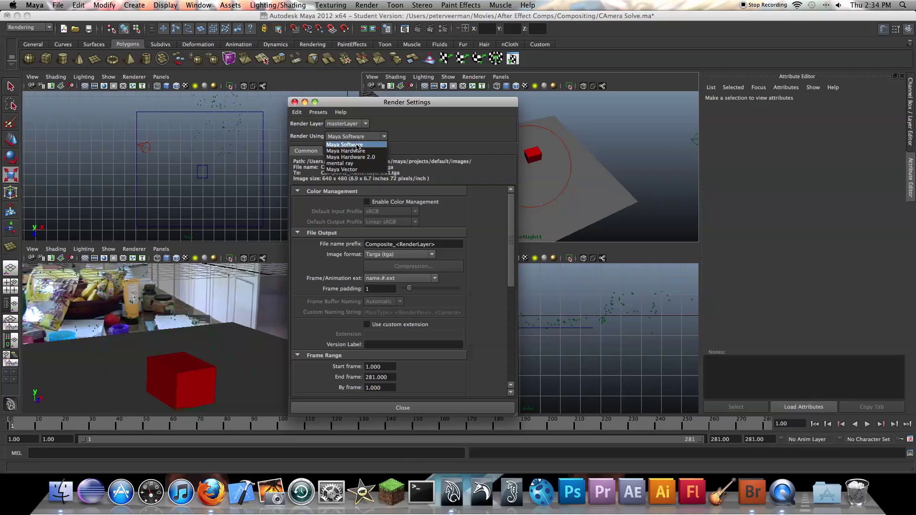
left_click(358, 163)
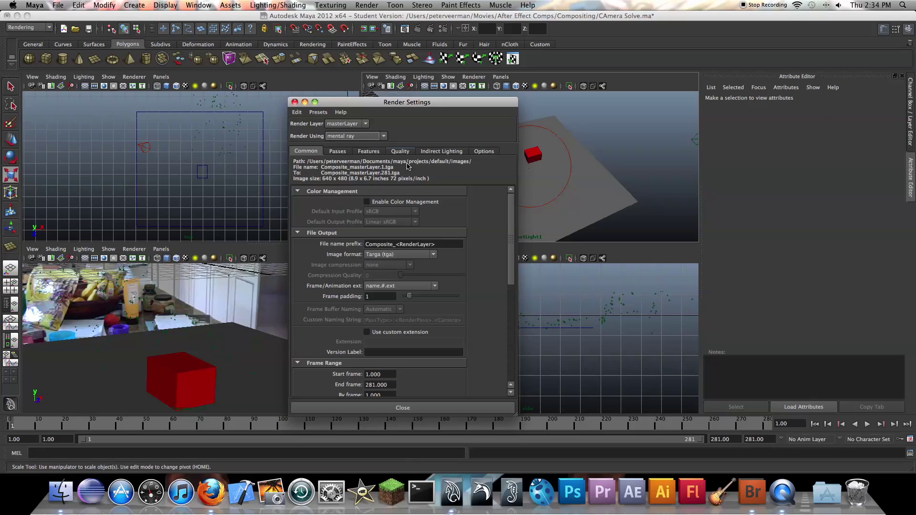
On the Quality tab, apply the Preview: Motion Blur quality preset.
left_click(400, 151)
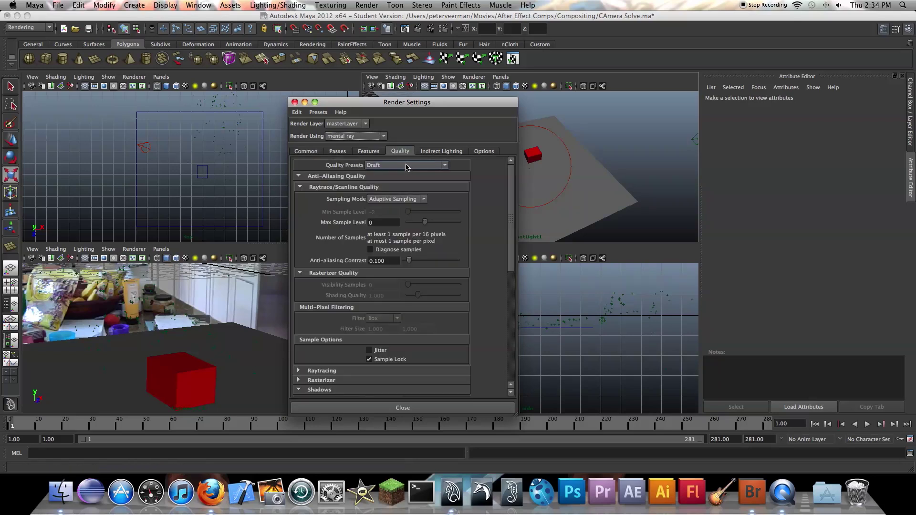
left_click(406, 166)
scroll(410, 206, "down", 2)
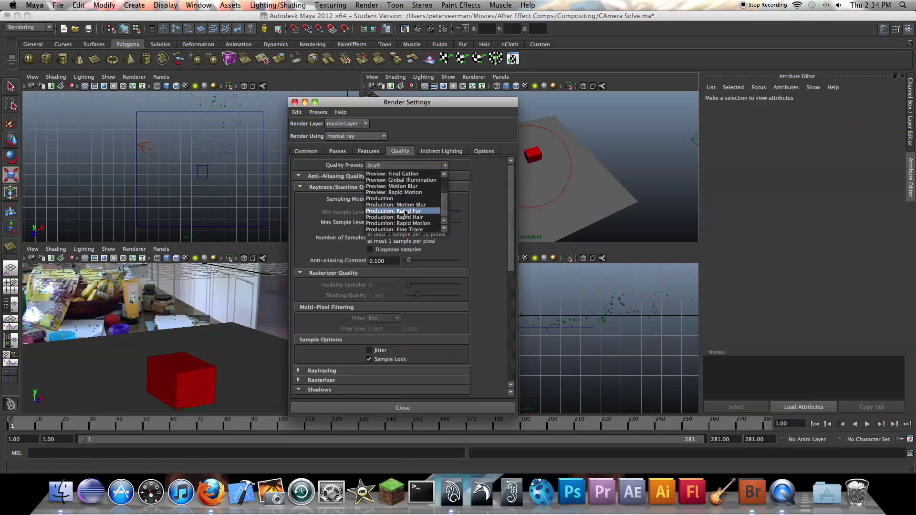
scroll(430, 214, "up", 3)
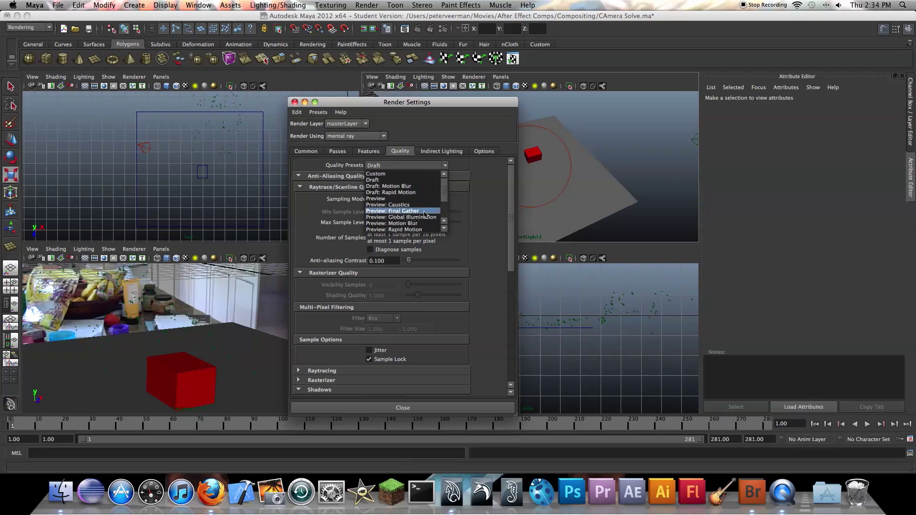
scroll(444, 201, "down", 2)
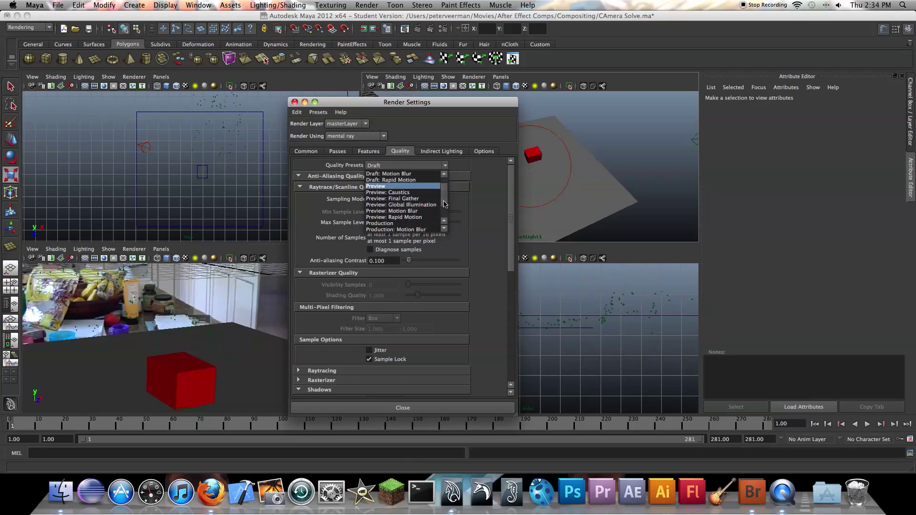
scroll(399, 215, "down", 3)
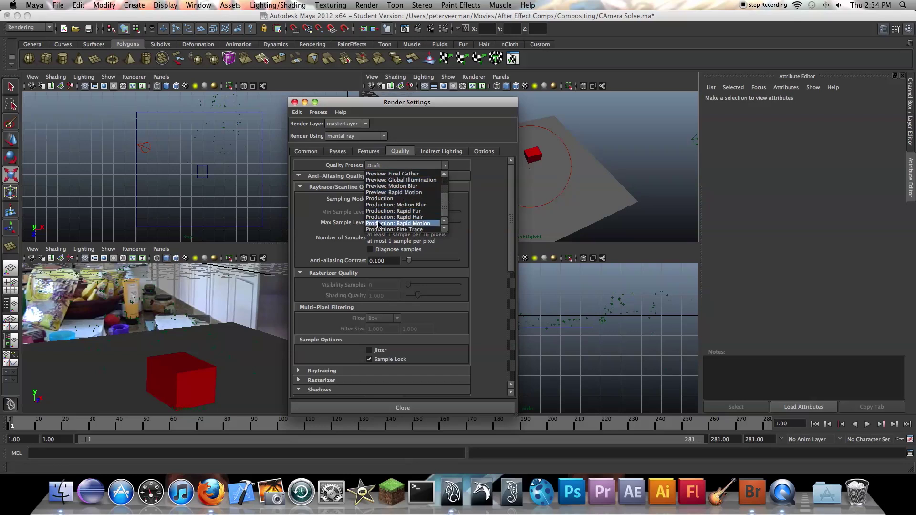
scroll(378, 225, "up", 4)
scroll(378, 220, "down", 3)
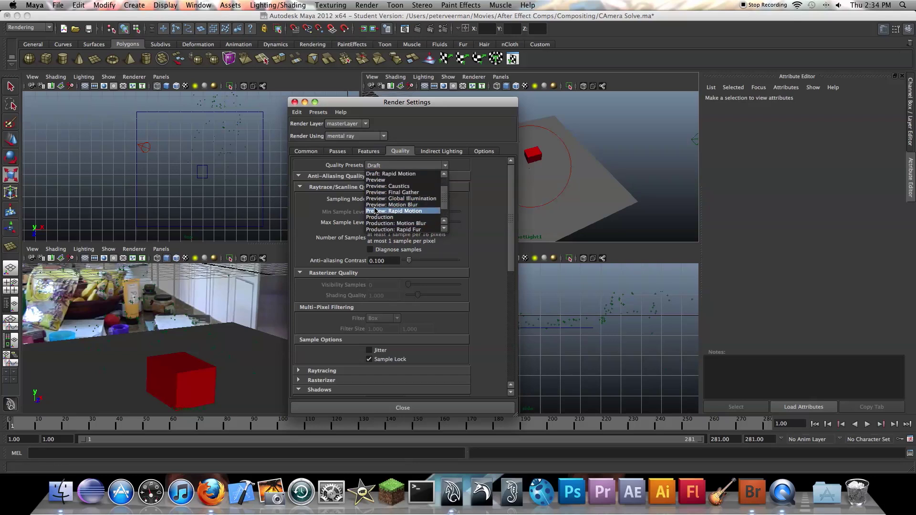
left_click(385, 207)
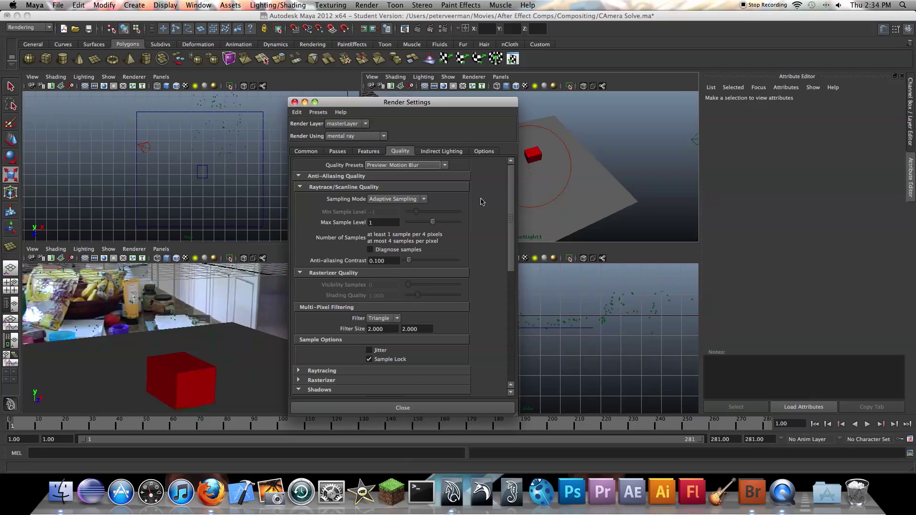
left_click(442, 151)
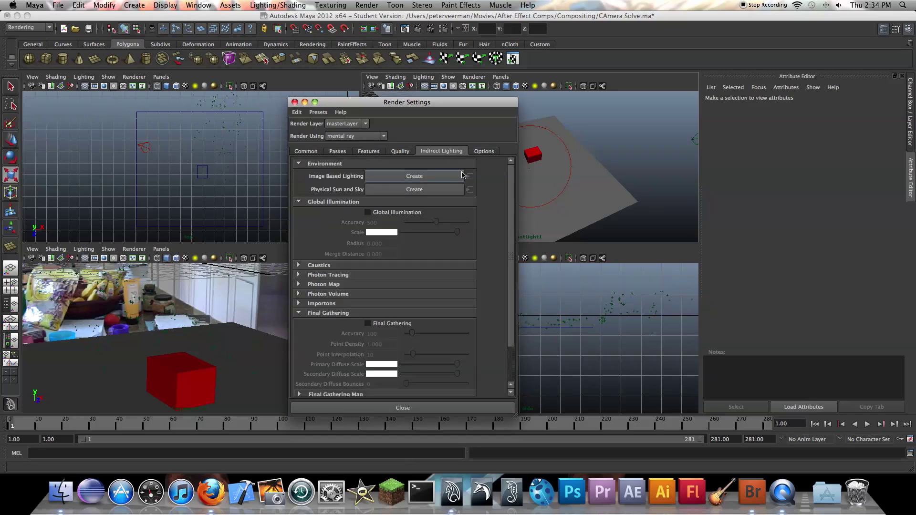
Leave Global Illumination off and create an image-based light, then browse for its image file.
left_click(369, 213)
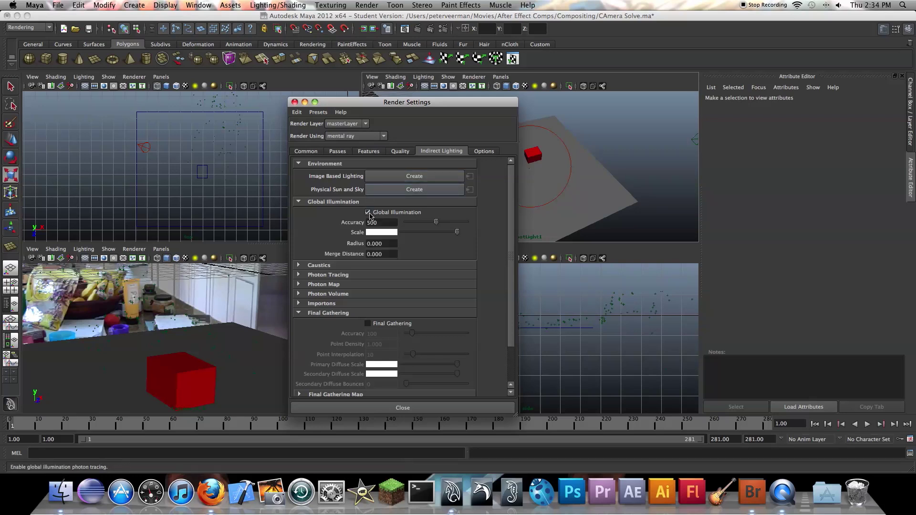
left_click(370, 214)
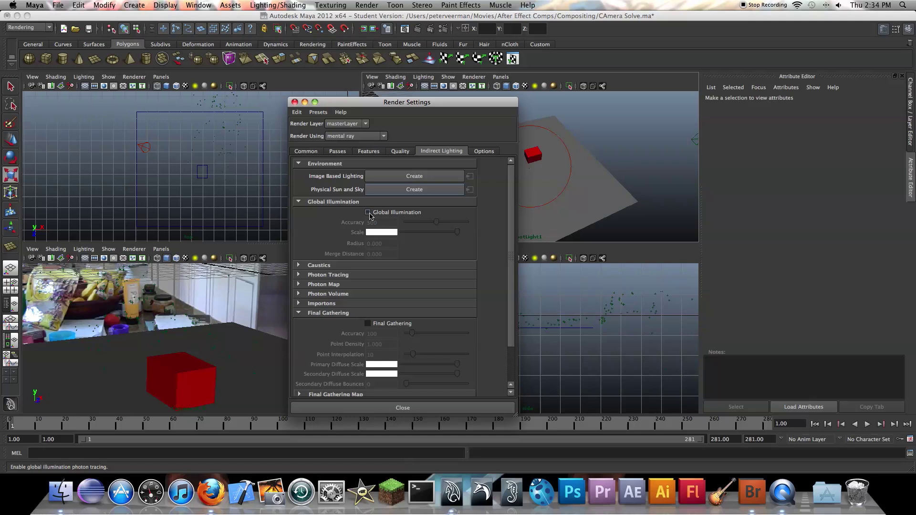
left_click(402, 181)
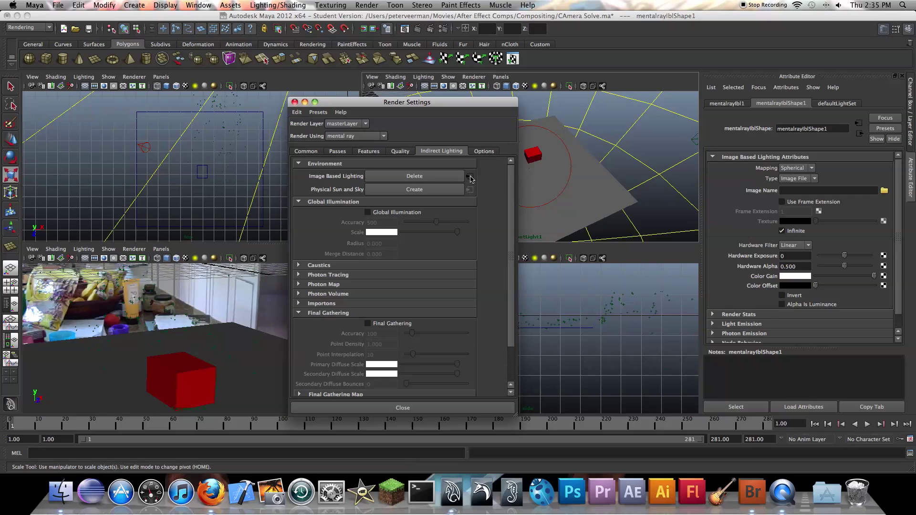
left_click(885, 191)
Load frame VID00488.00013.jpg from the Sequence folder as the image-based light's image.
left_click(316, 134)
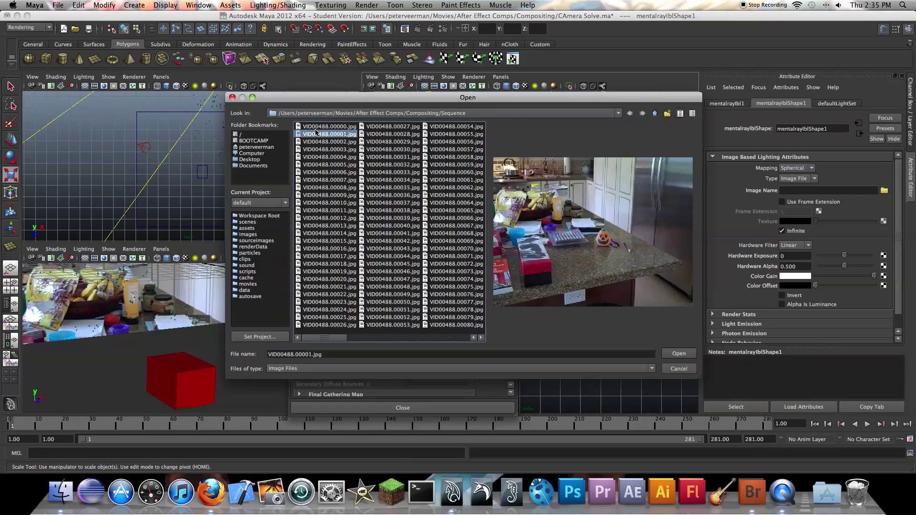
left_click(316, 164)
left_click(329, 210)
left_click(326, 225)
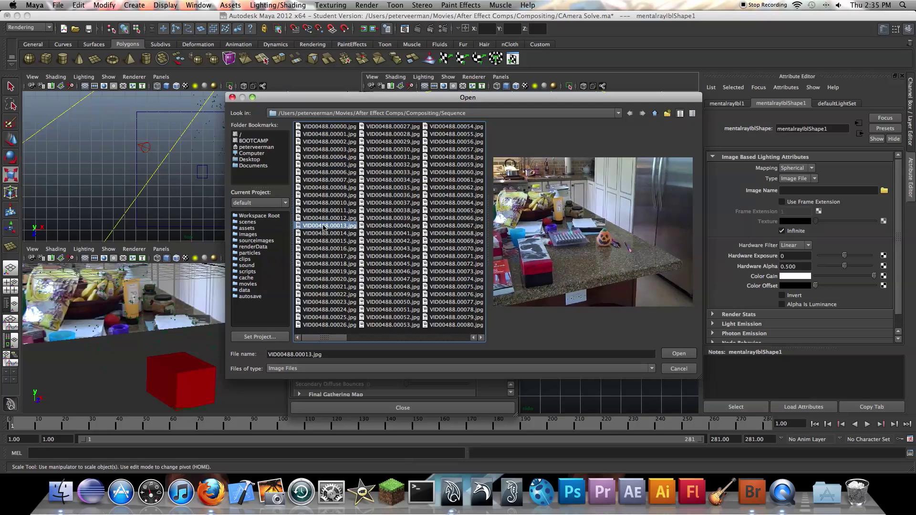
left_click(683, 354)
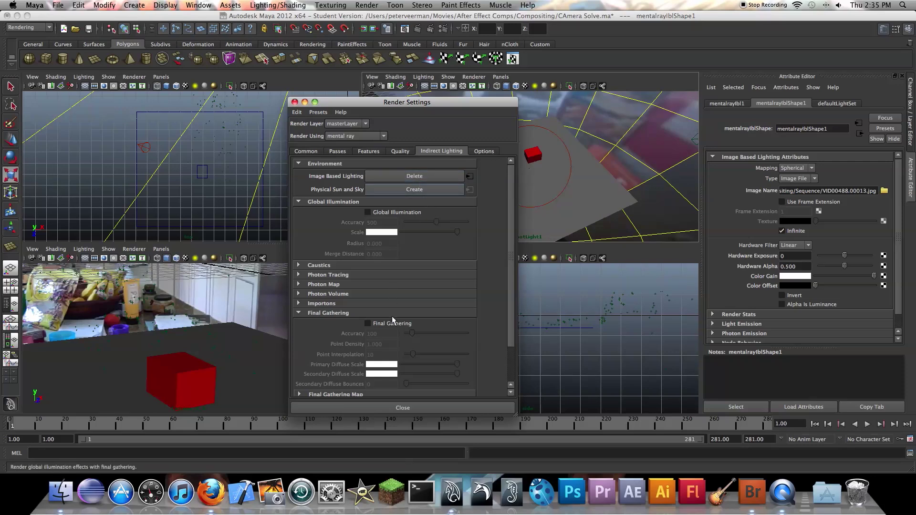
Turn on Global Illumination and Final Gathering, raising Final Gathering accuracy to 244.
left_click(390, 213)
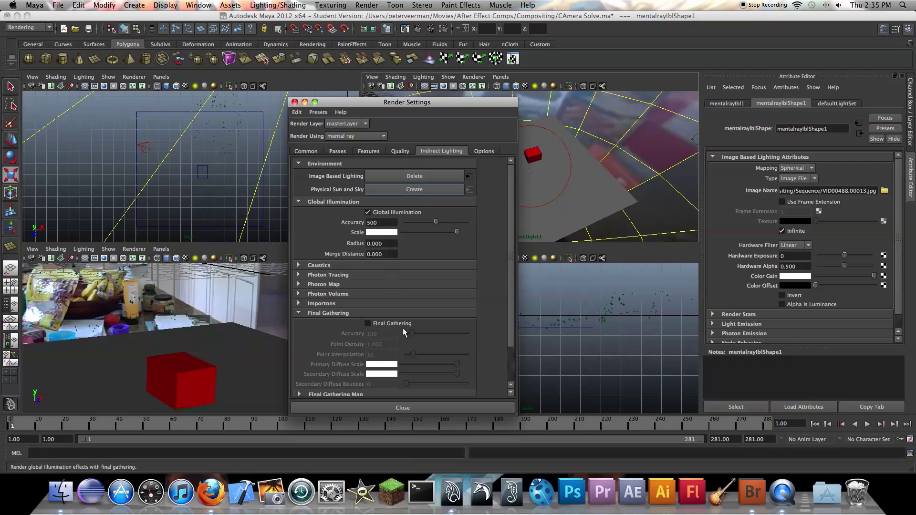
left_click(387, 324)
scroll(416, 325, "down", 3)
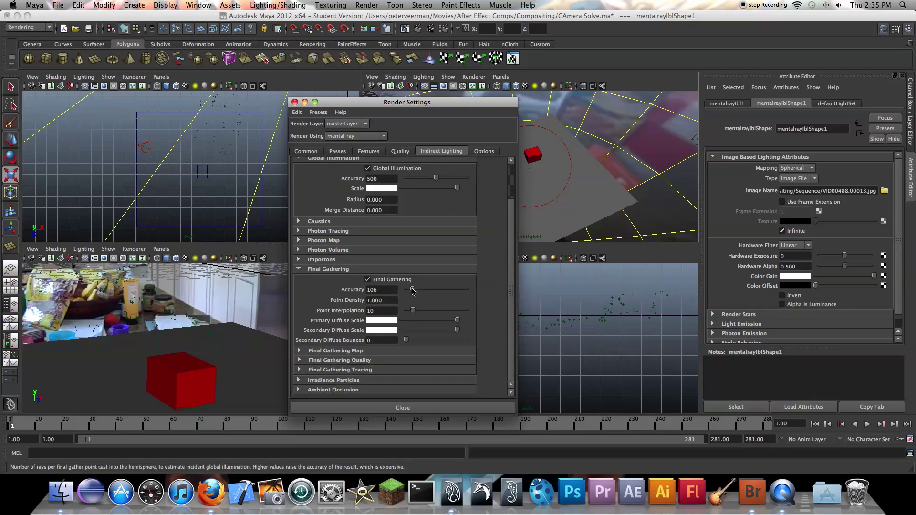
left_click_drag(412, 290, 421, 290)
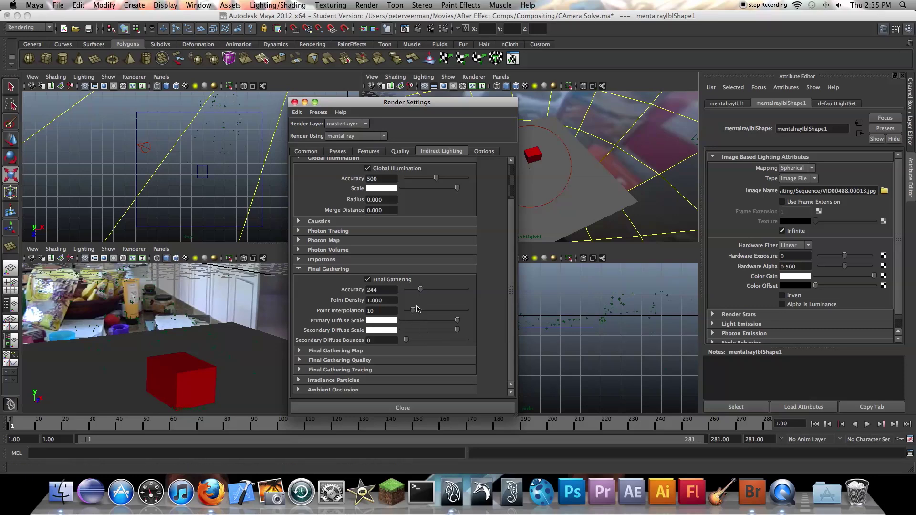
Raise Global Illumination accuracy to 611 and close Render Settings.
scroll(392, 232, "up", 3)
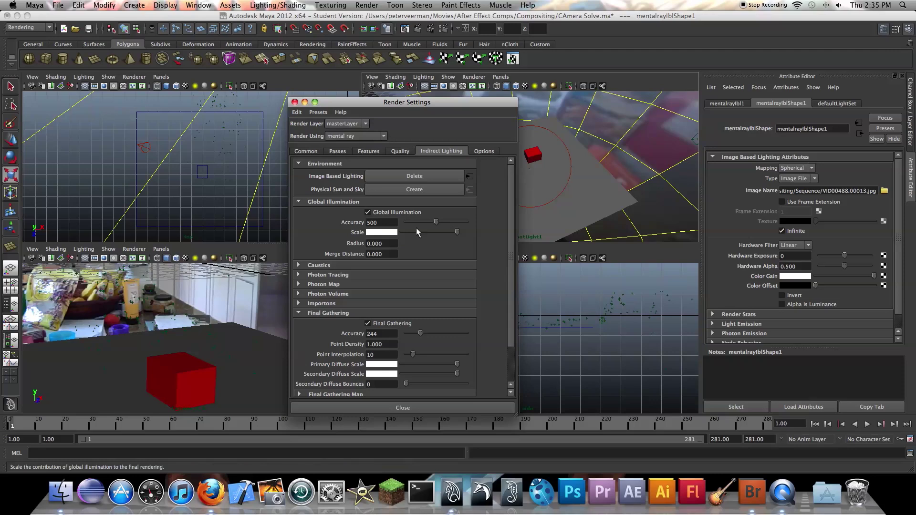
left_click_drag(436, 223, 442, 223)
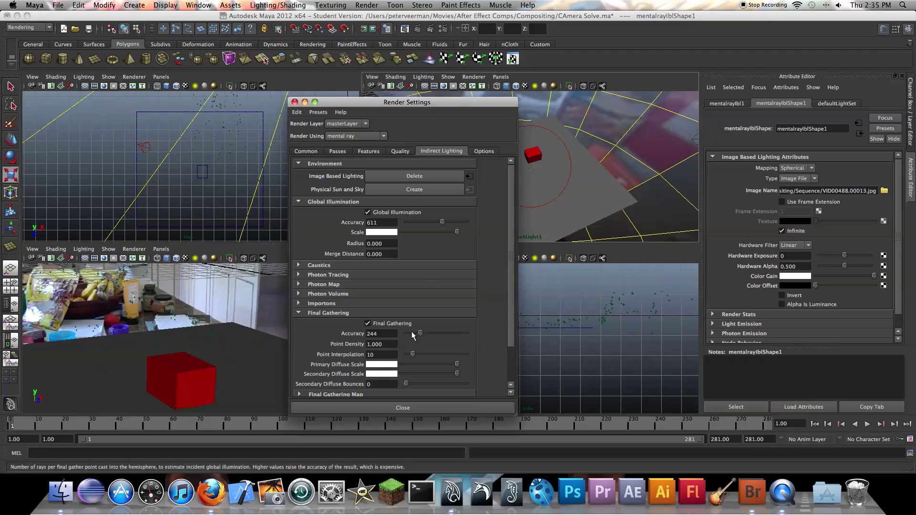
scroll(411, 332, "down", 3)
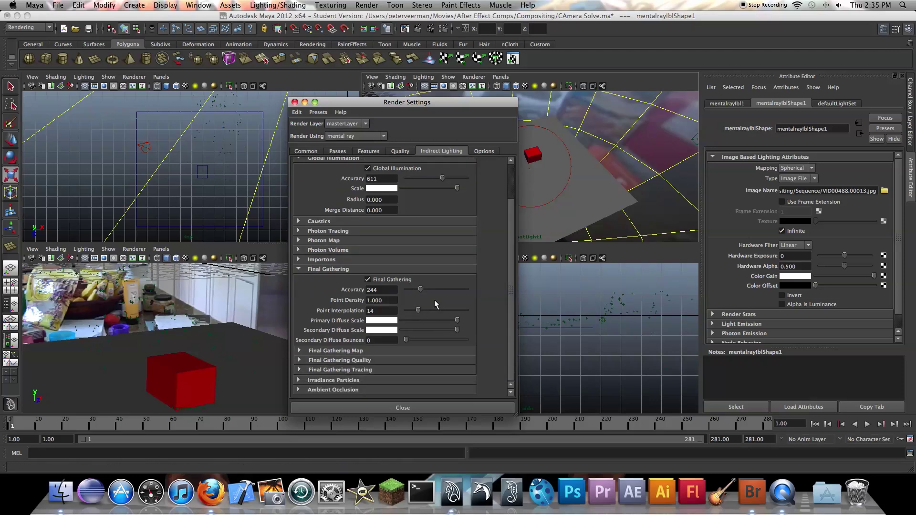
scroll(379, 385, "up", 3)
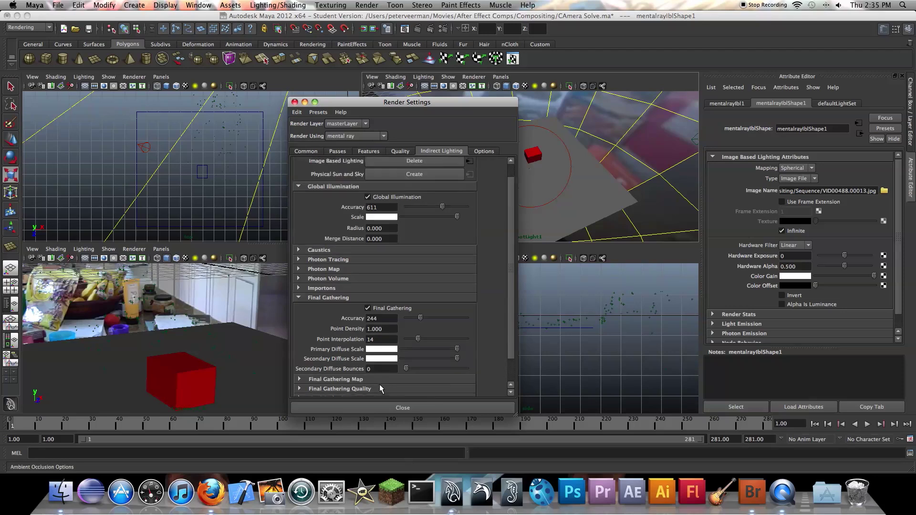
left_click(382, 408)
left_click(285, 322)
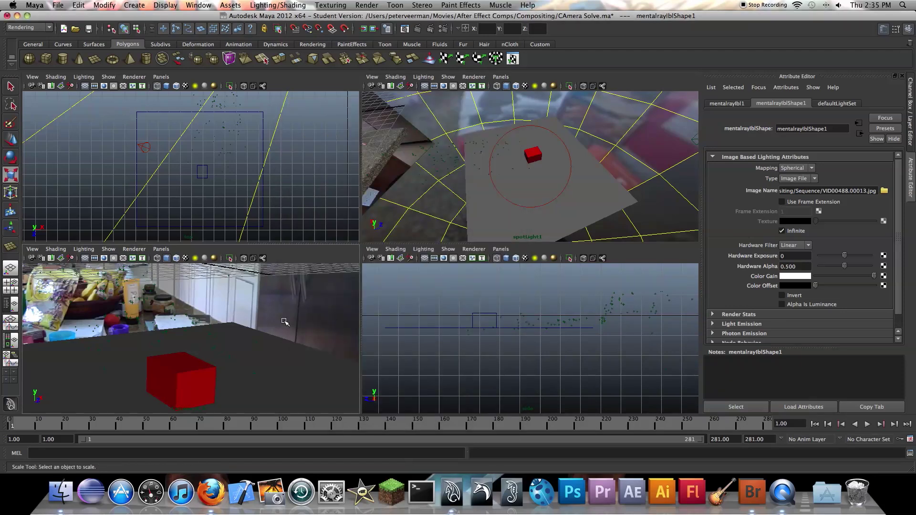
left_click(417, 29)
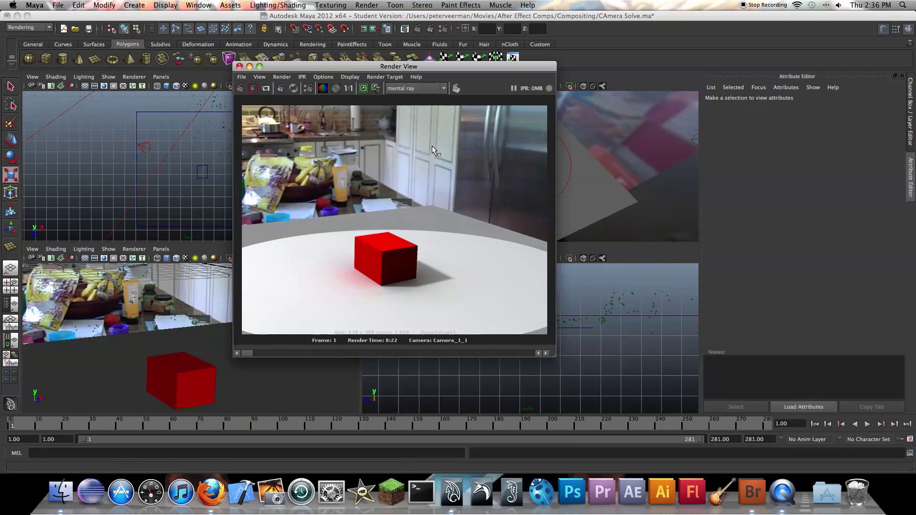
left_click(240, 67)
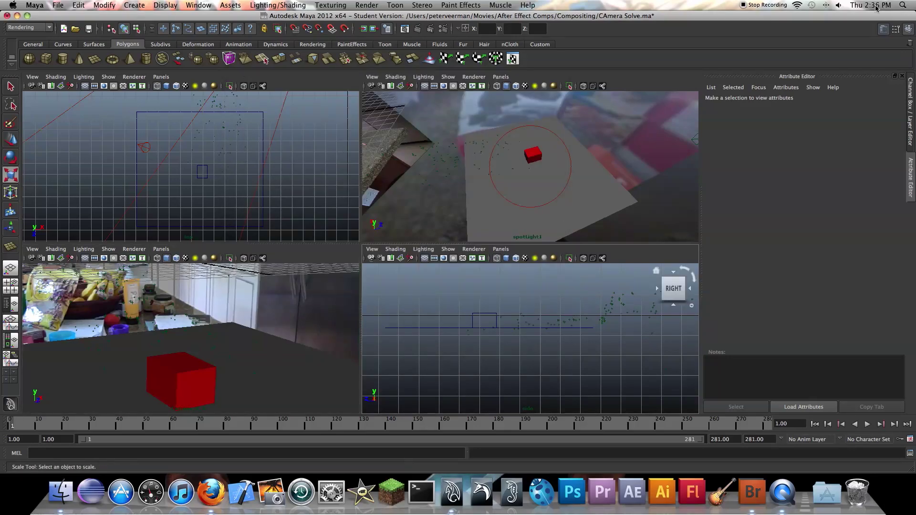
Show the Channel Box/Layer Editor, select the red cube and ground plane, and switch to Move.
key("ctrl+a")
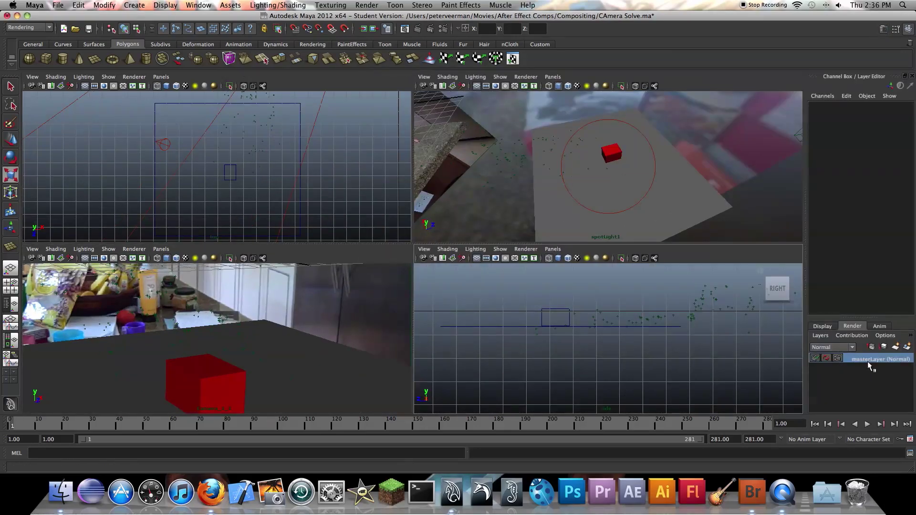
left_click(176, 389)
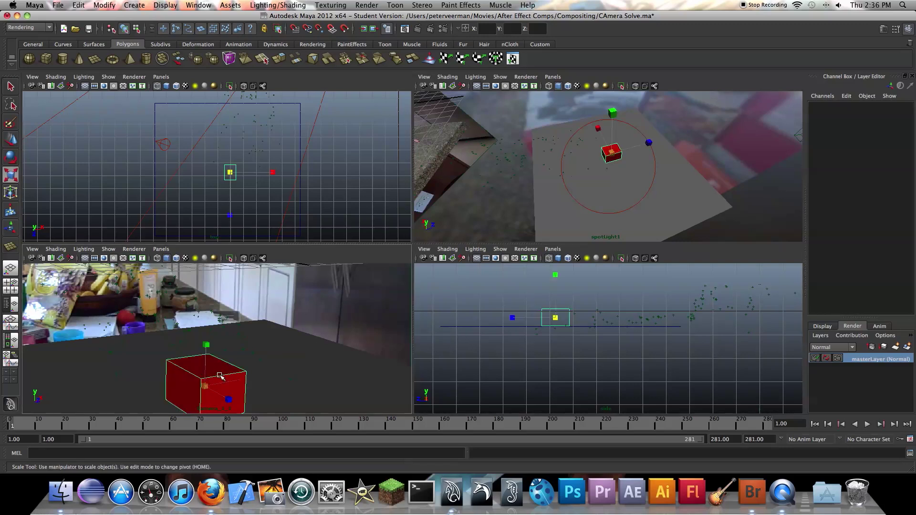
left_click(317, 359, "shift")
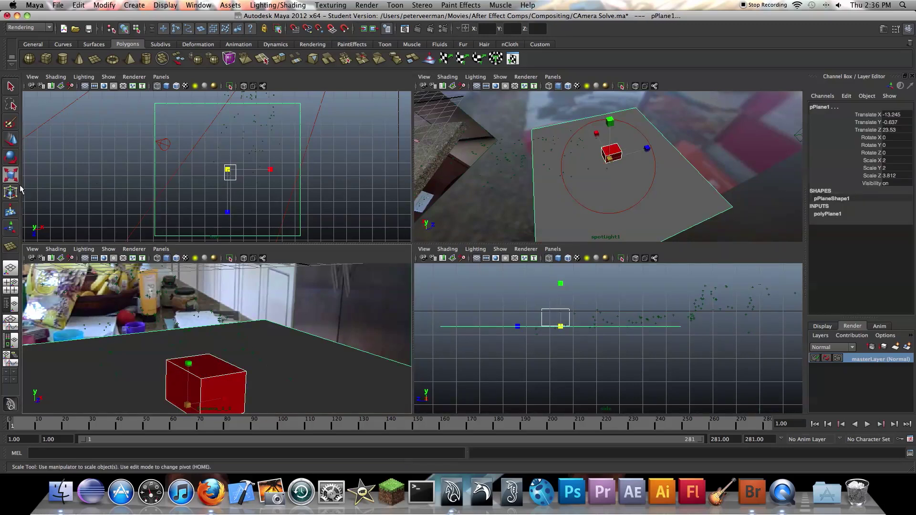
left_click(11, 138)
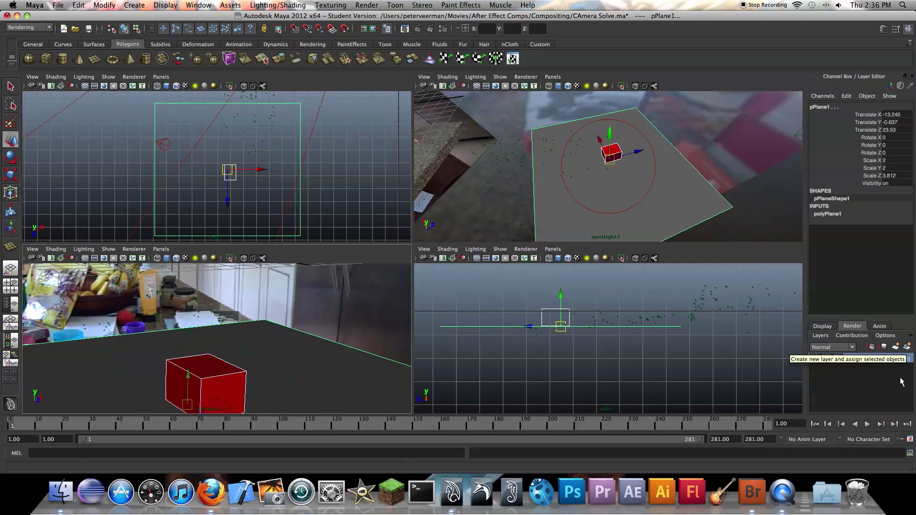
Create render layers from the selected cube and ground plane, making layer1 active.
left_click(908, 351)
left_click(908, 351)
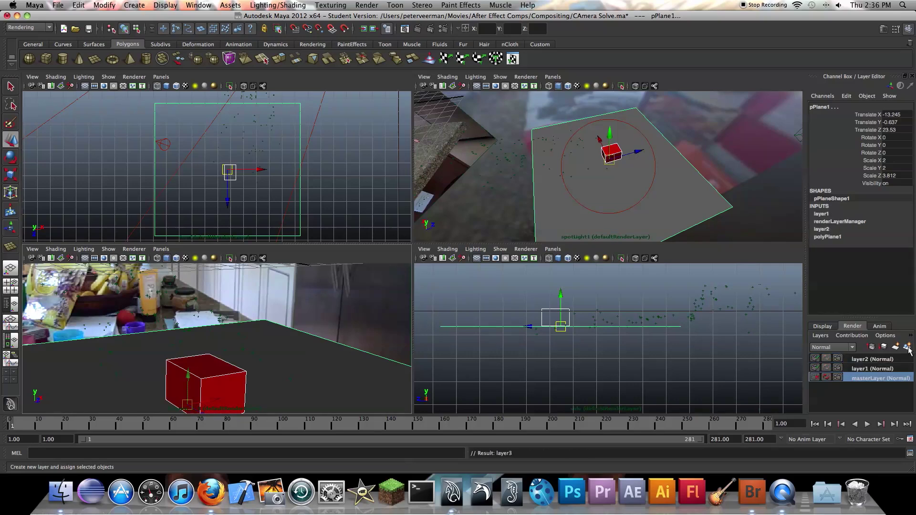
left_click(910, 351)
left_click(864, 388)
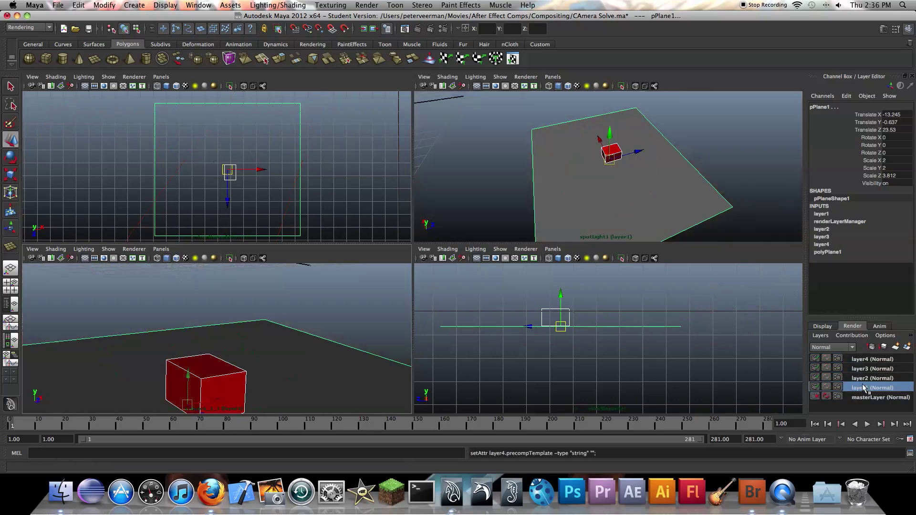
Rename layer1 to Color and layer2 to Shadow.
double_click(864, 389)
type("Color")
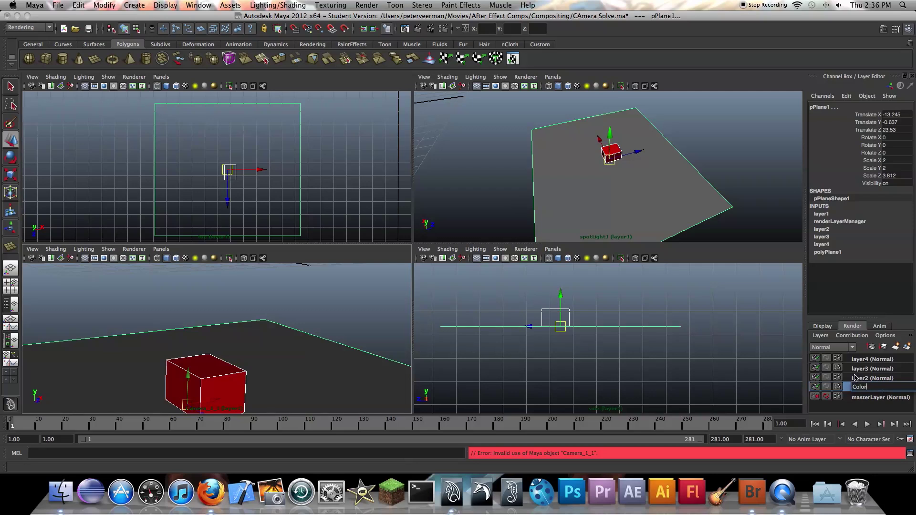
key("Return")
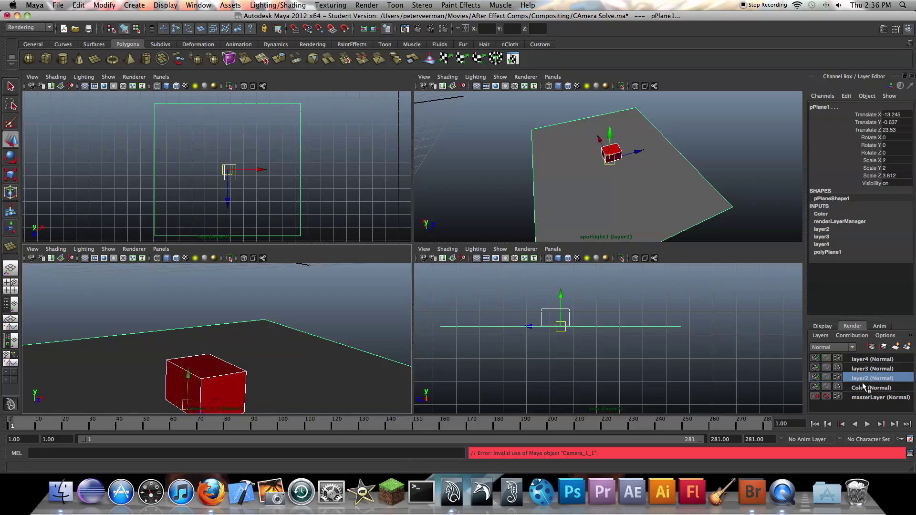
double_click(873, 378)
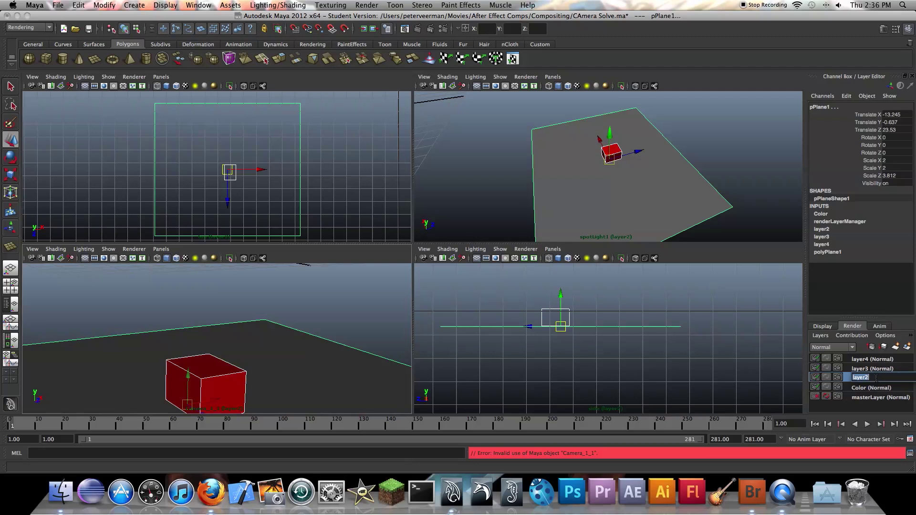
type("Shadow")
left_click(866, 368)
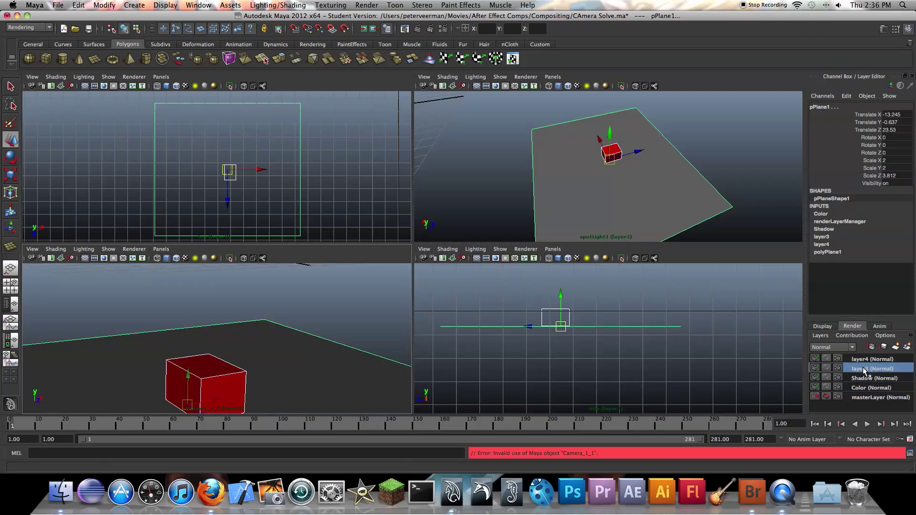
Rename layer3 to Alpha and layer4 to Reflection, then activate Color and deselect everything.
double_click(866, 369)
type("All")
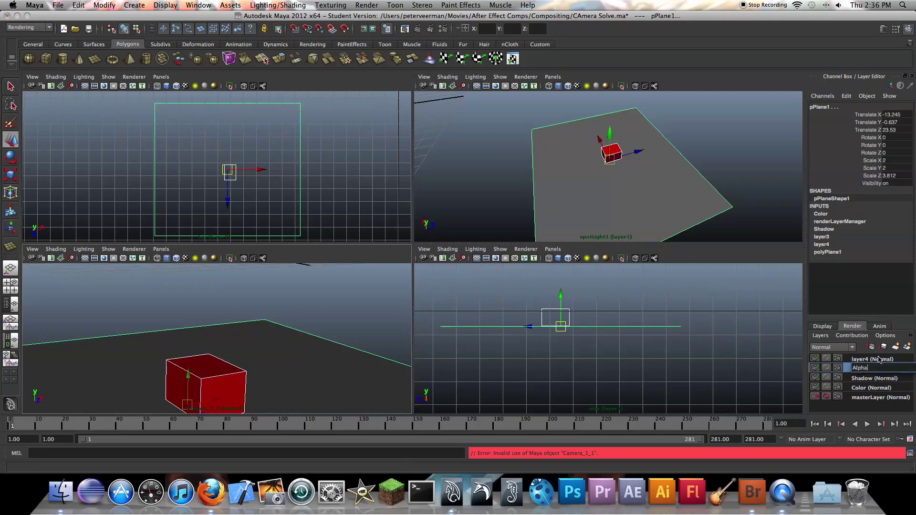
left_click(880, 359)
double_click(873, 362)
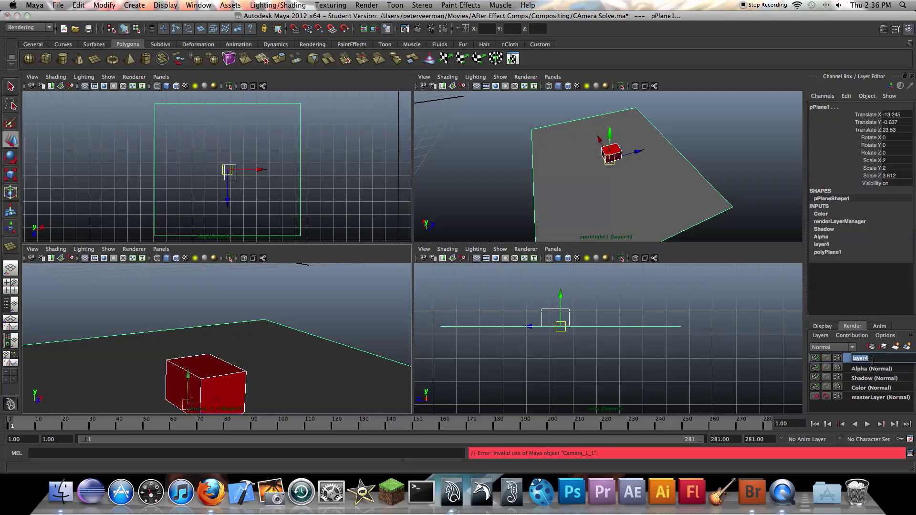
type("Reflection")
key("Return")
left_click(871, 388)
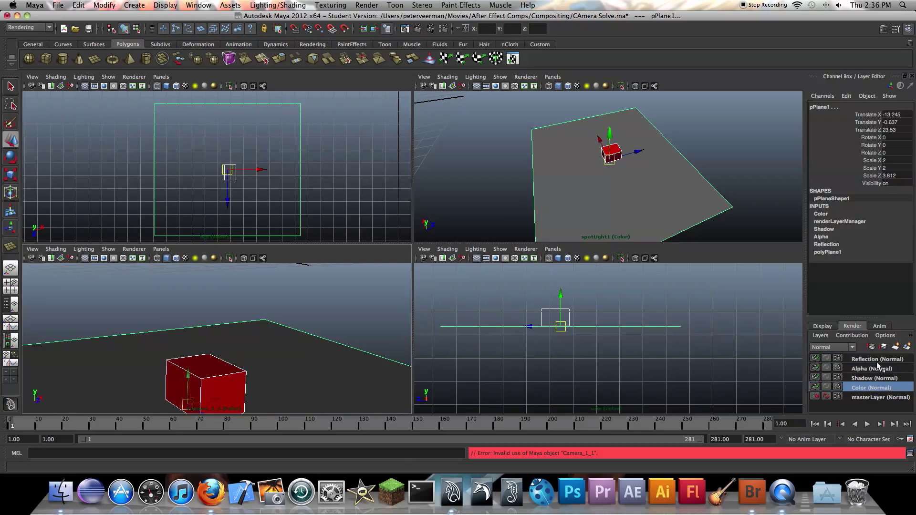
left_click(708, 374)
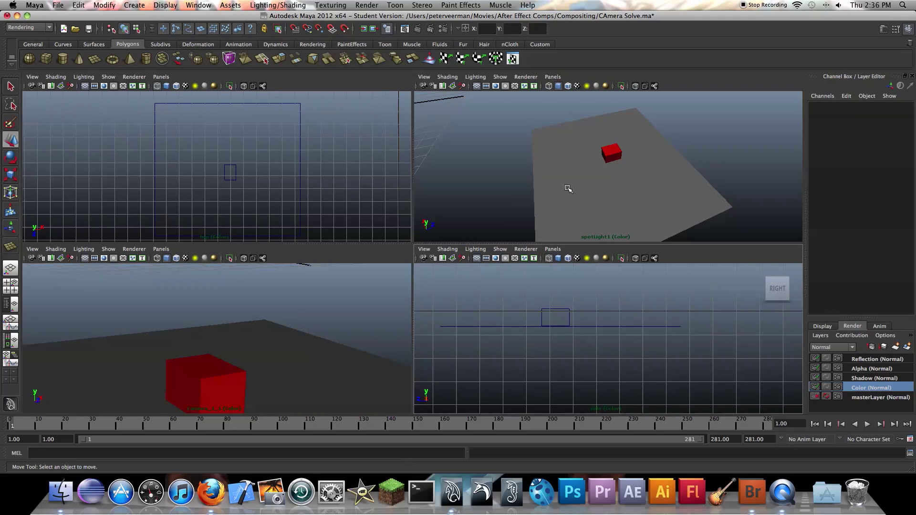
Add an ambient light to the scene from the Create > Lights menu.
left_click_drag(571, 191, 588, 174, "alt")
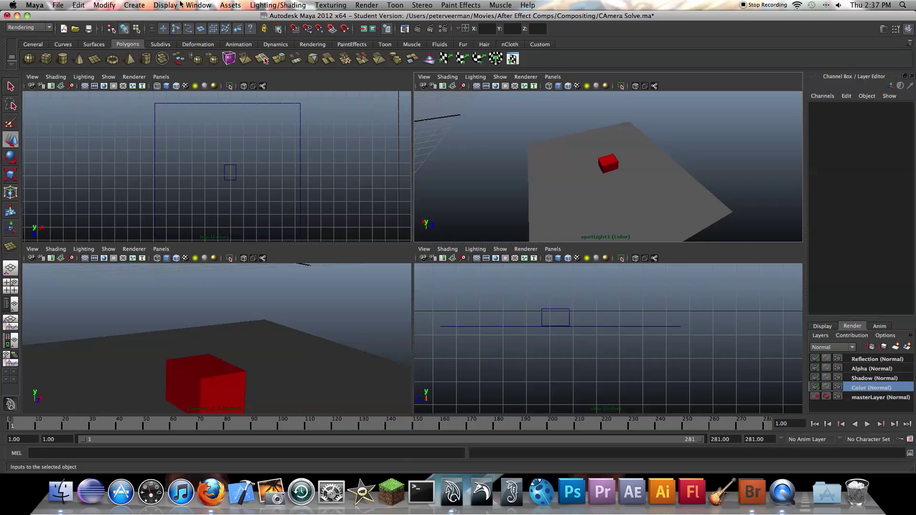
left_click(134, 4)
mouse_move(150, 59)
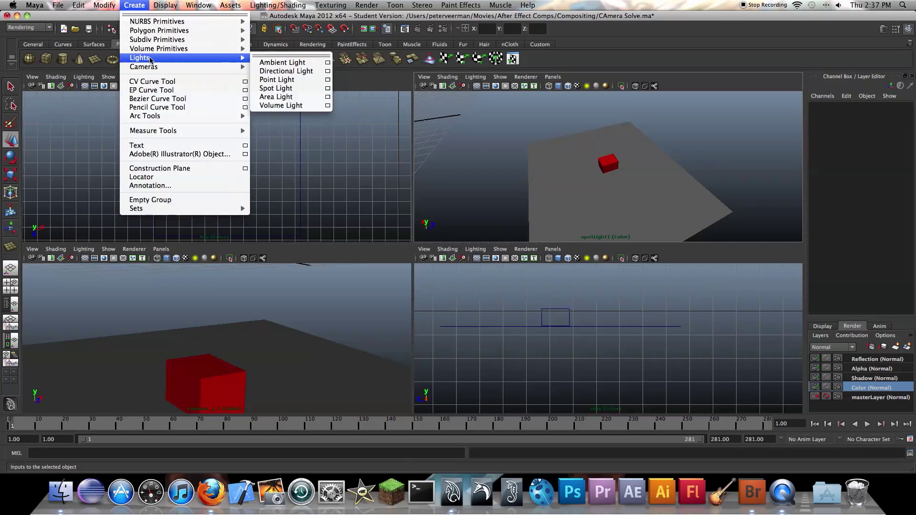
left_click(282, 62)
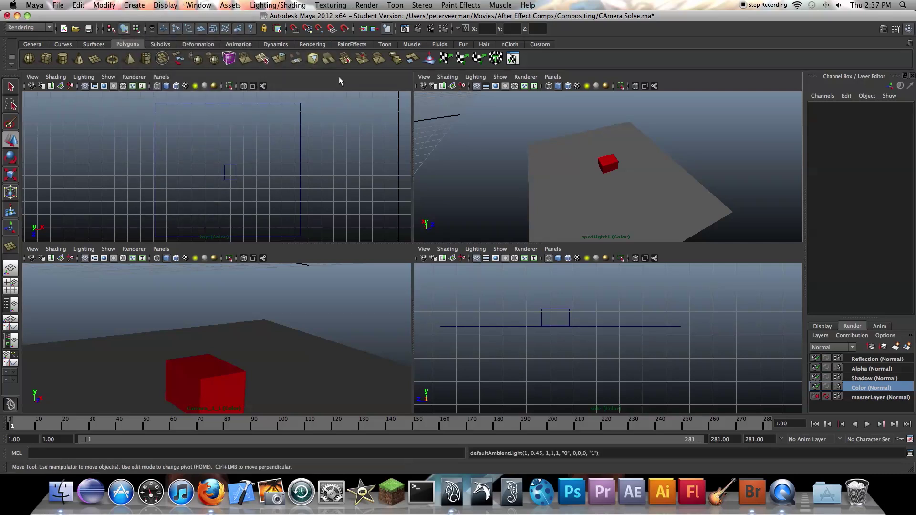
Move the ambient light up above the plane and next to the red cube.
left_click_drag(661, 188, 661, 143, "alt")
left_click(653, 167)
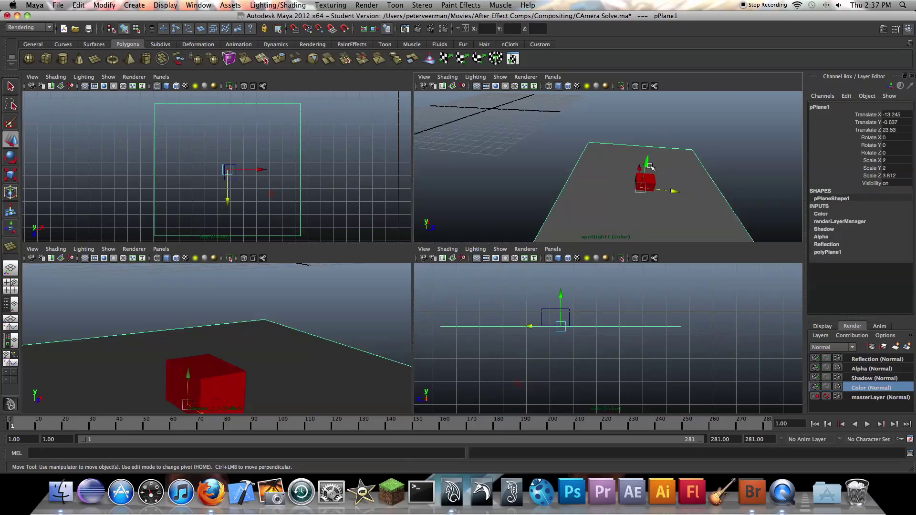
left_click(651, 167)
left_click_drag(651, 167, 678, 162)
left_click_drag(165, 287, 257, 355)
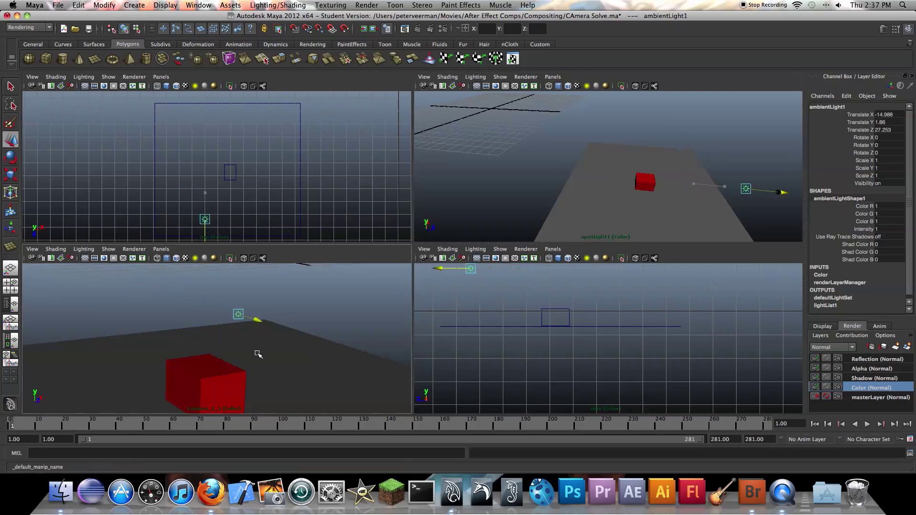
left_click_drag(210, 223, 242, 178)
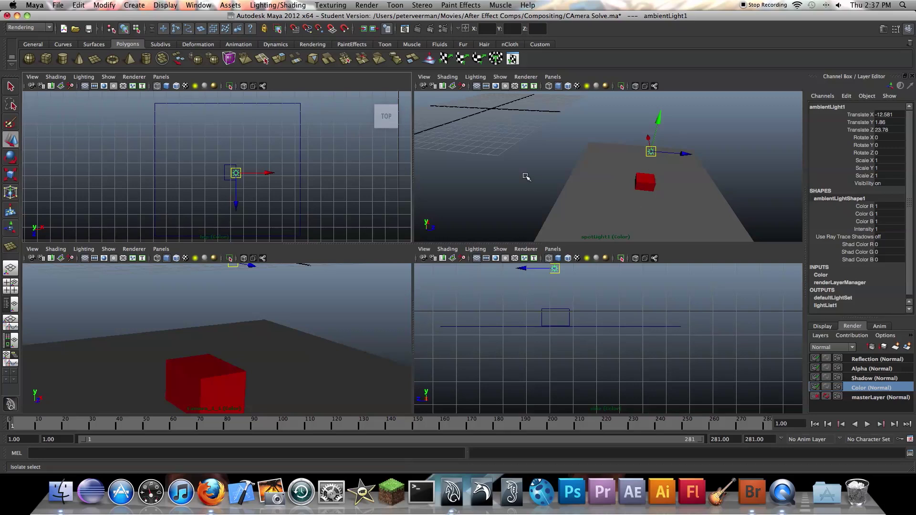
mouse_move(526, 176)
left_mouse_down("alt")
mouse_move(623, 170)
mouse_move(543, 180)
left_mouse_up("alt")
left_click_drag(614, 180, 584, 191, "alt")
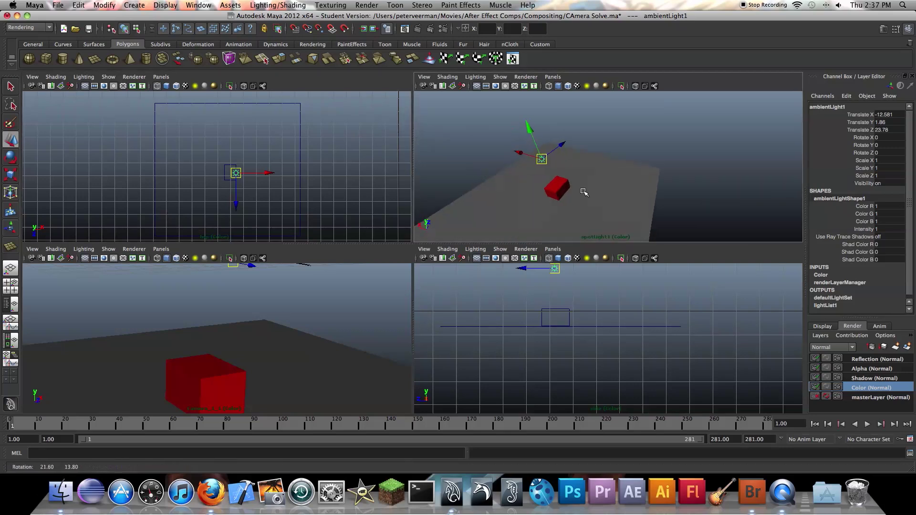
left_click_drag(236, 173, 231, 173)
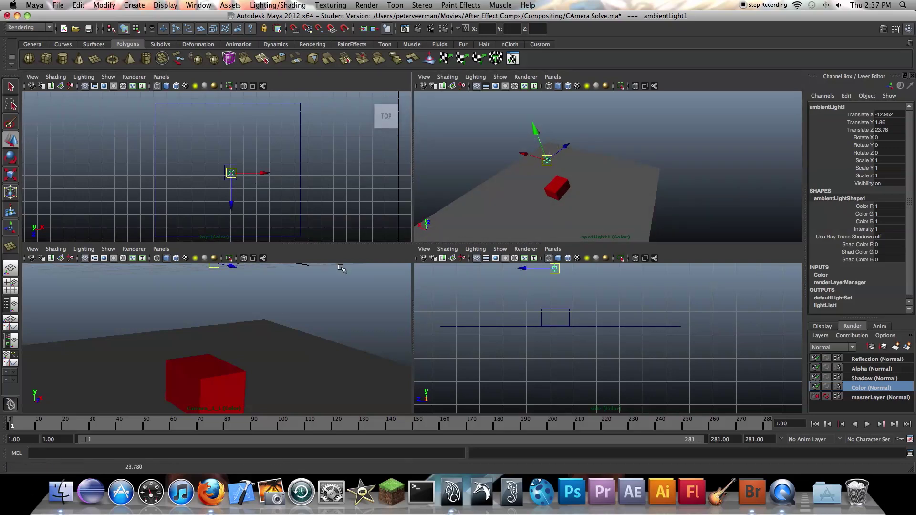
Set ambientLight1's Ambient Shade to 0 in the Attribute Editor, then deselect.
left_click(616, 301)
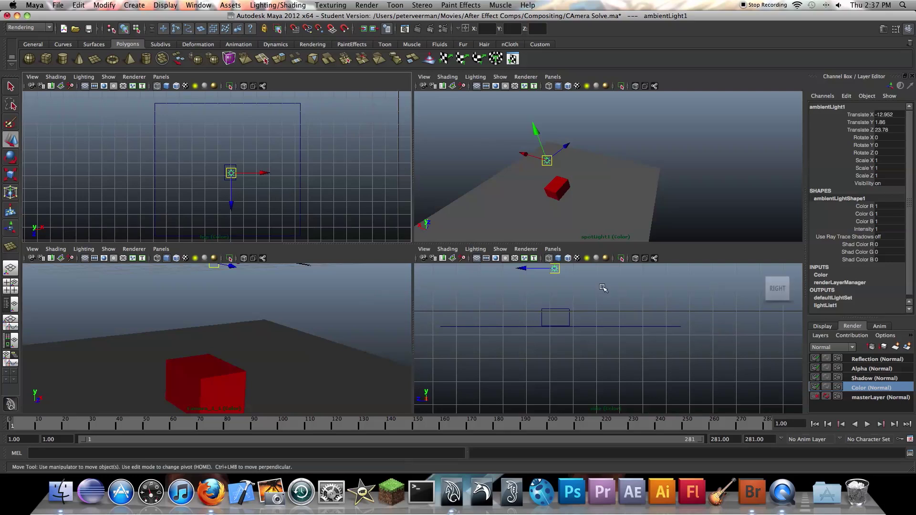
left_click(554, 158)
left_click(884, 29)
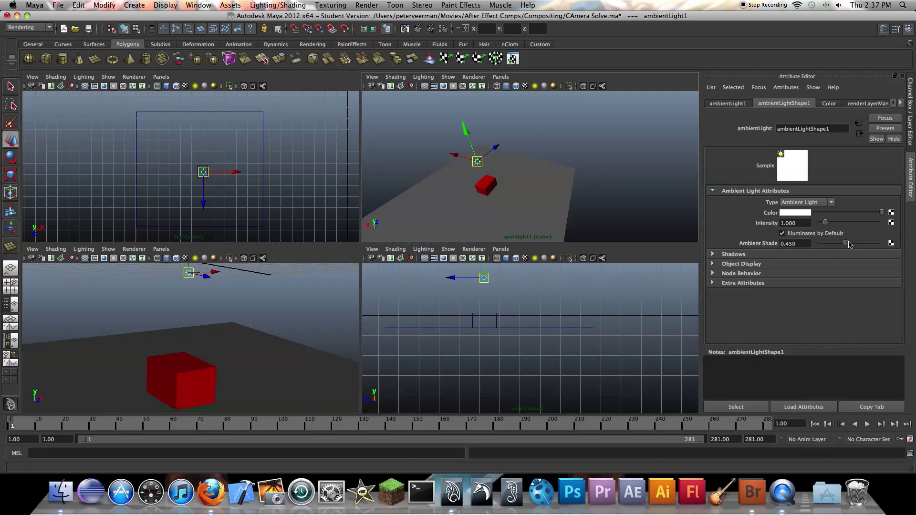
left_click_drag(849, 245, 769, 245)
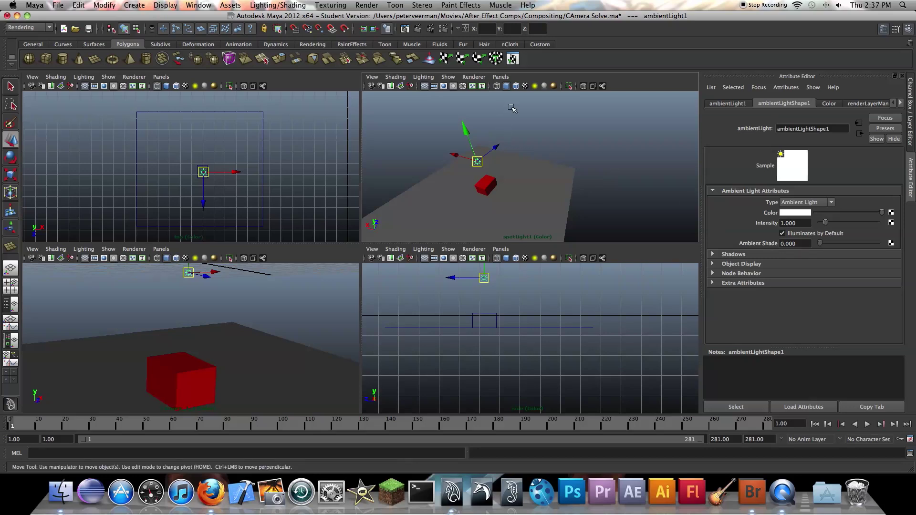
left_click(596, 132)
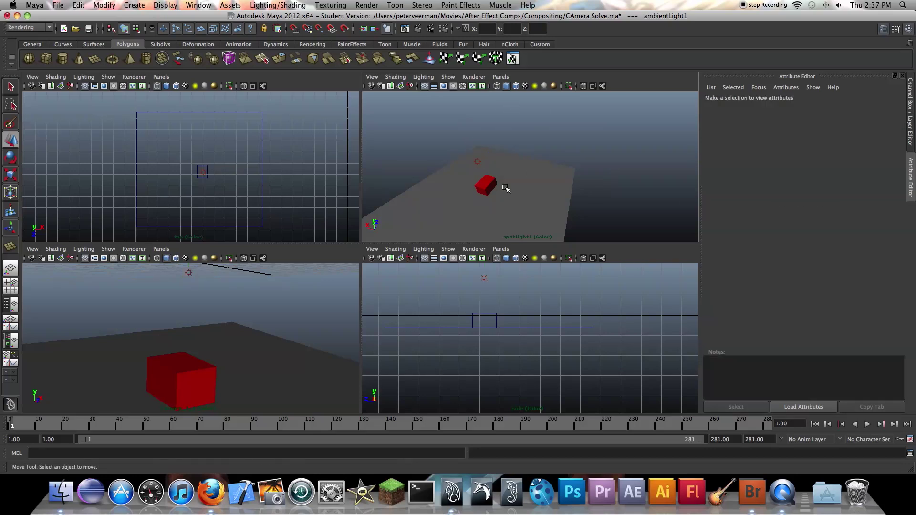
left_click(246, 339)
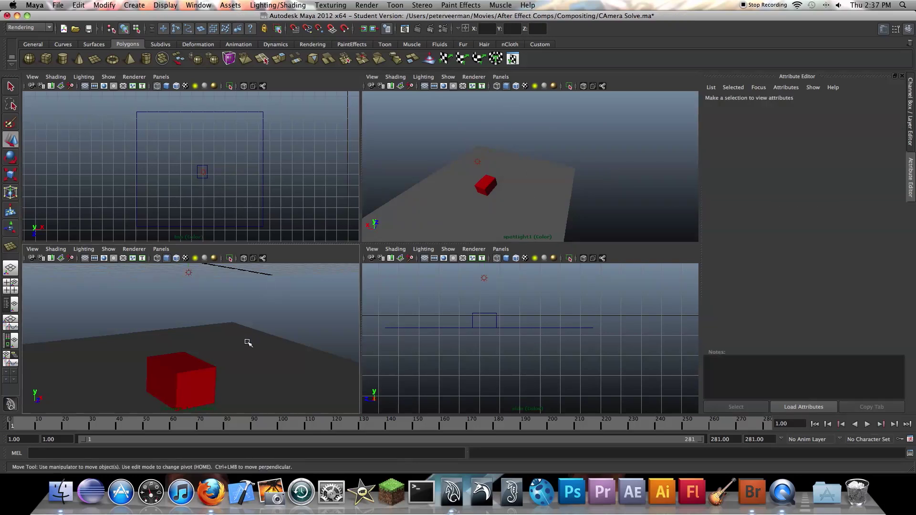
left_click(241, 347)
Select the ground plane and browse its transform attribute sections.
left_click(282, 339)
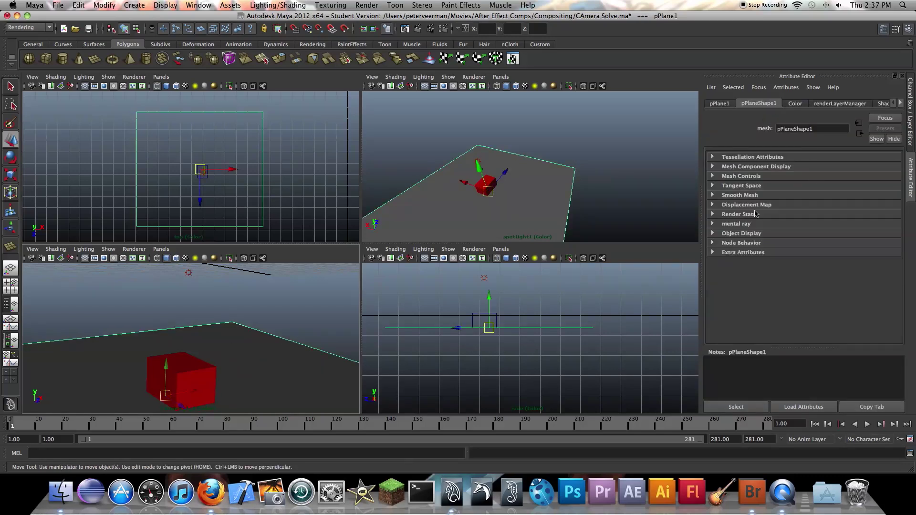
left_click(726, 253)
left_click(726, 232)
left_click(725, 232)
left_click(726, 253)
left_click(726, 253)
left_click(733, 234)
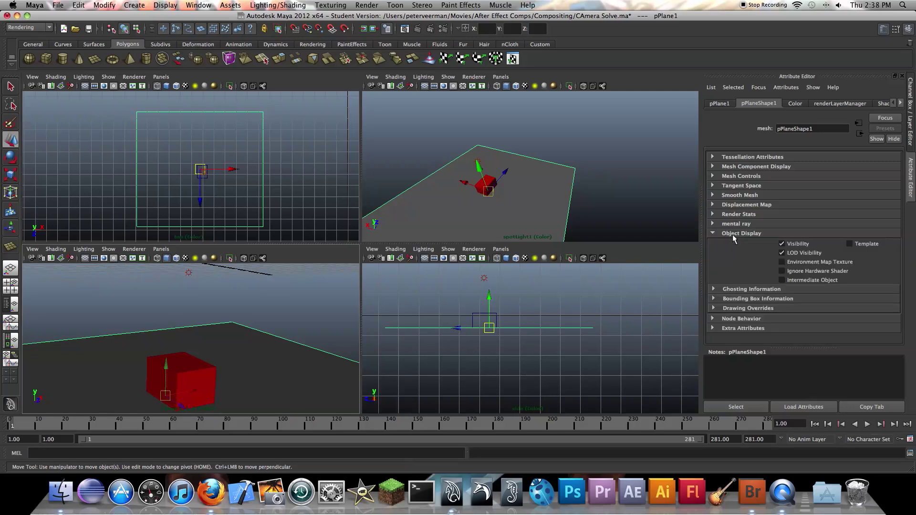
left_click(732, 234)
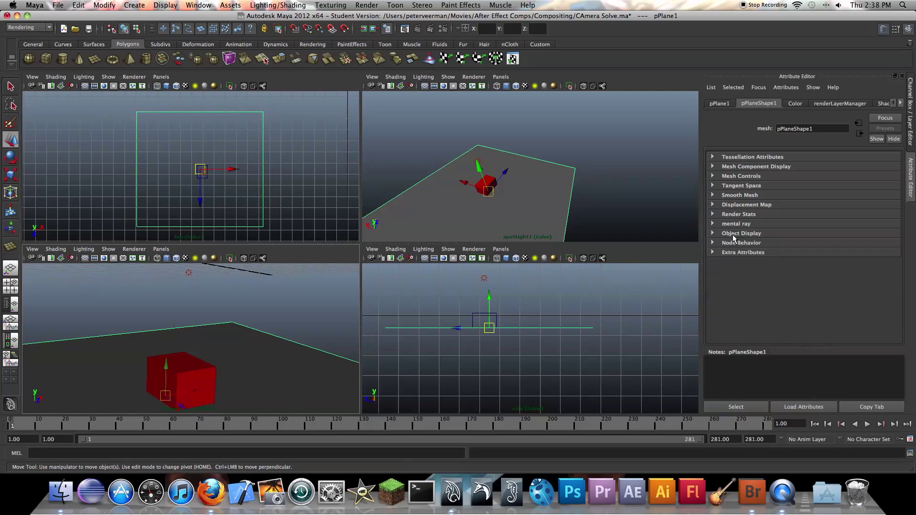
Switch to the pPlaneShape1 mesh attributes and browse its sections.
left_click(721, 104)
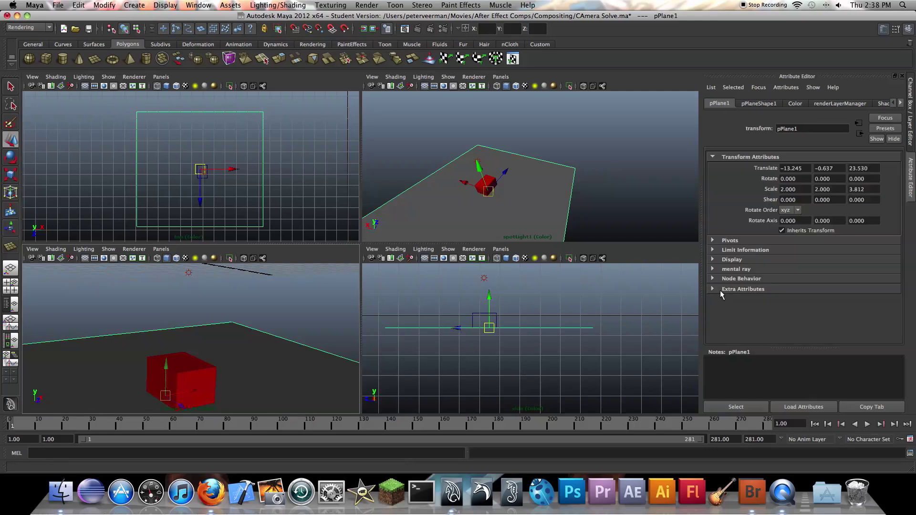
left_click(760, 103)
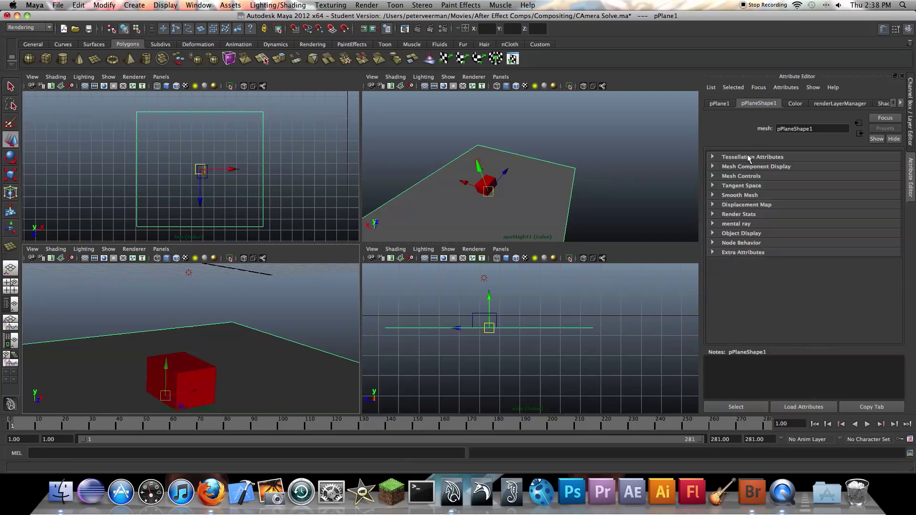
left_click(731, 157)
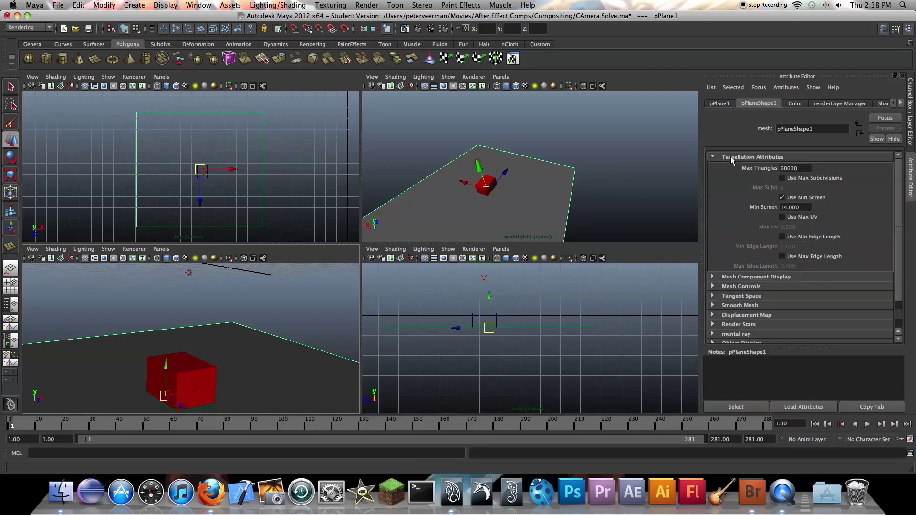
left_click(732, 158)
left_click(728, 166)
left_click(728, 166)
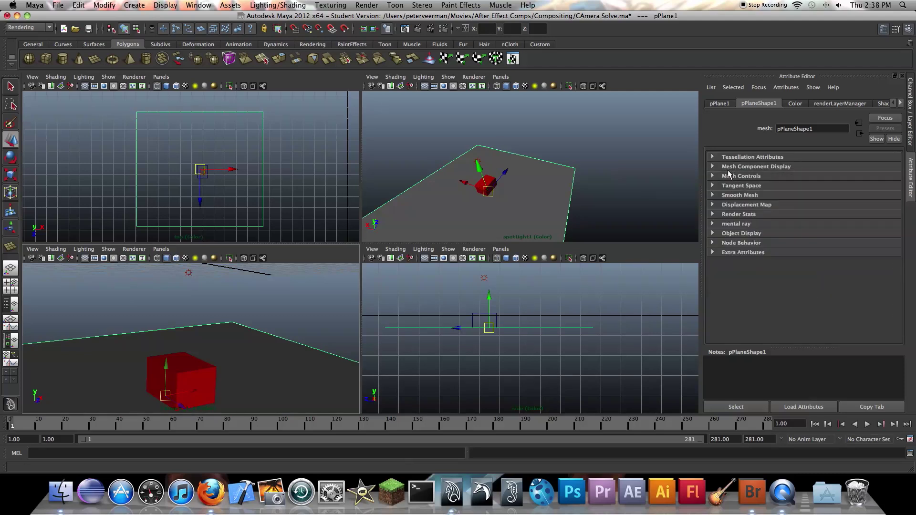
left_click(728, 168)
left_click(728, 168)
Uncheck Primary Visibility under the plane's Render Stats, then clear the selection.
left_click(738, 214)
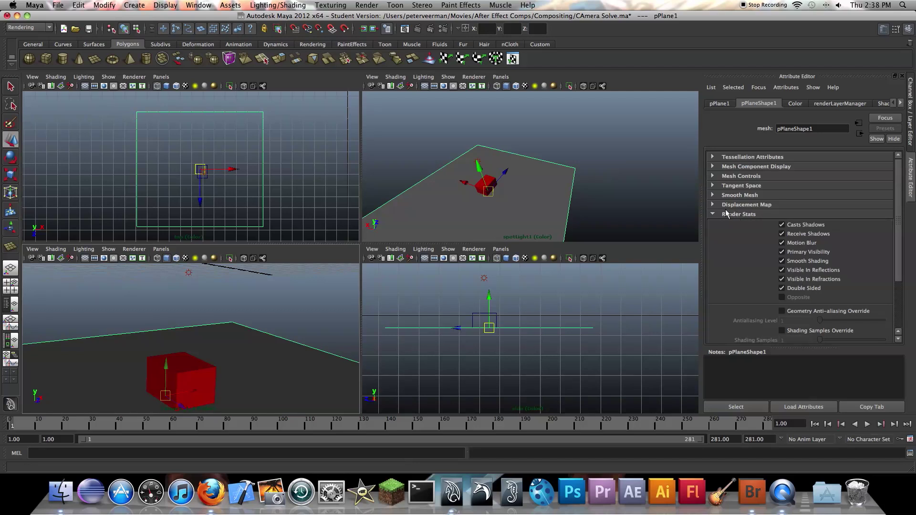
left_click(717, 212)
left_click(717, 213)
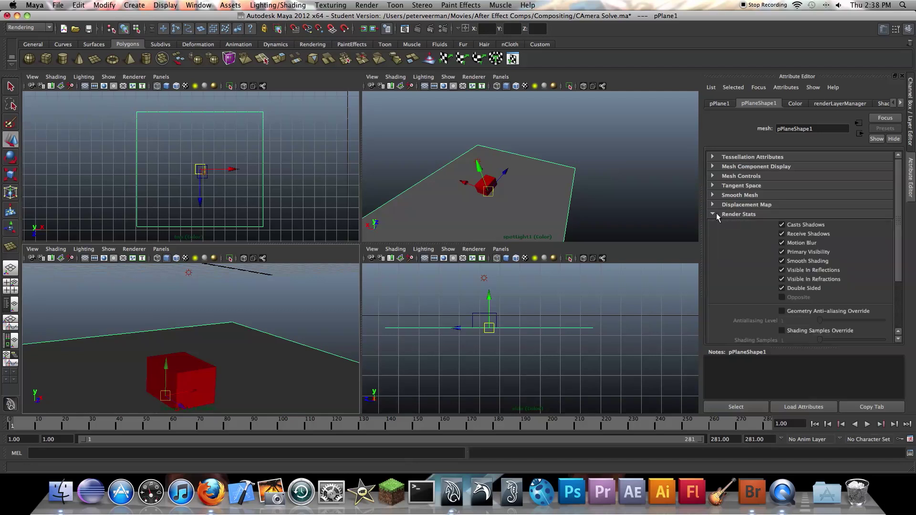
left_click(787, 252)
left_click(627, 272)
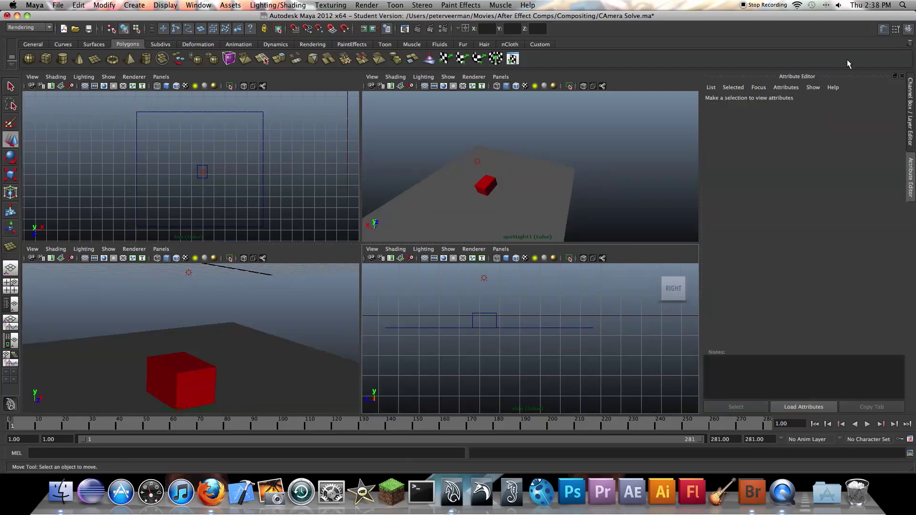
left_click(908, 29)
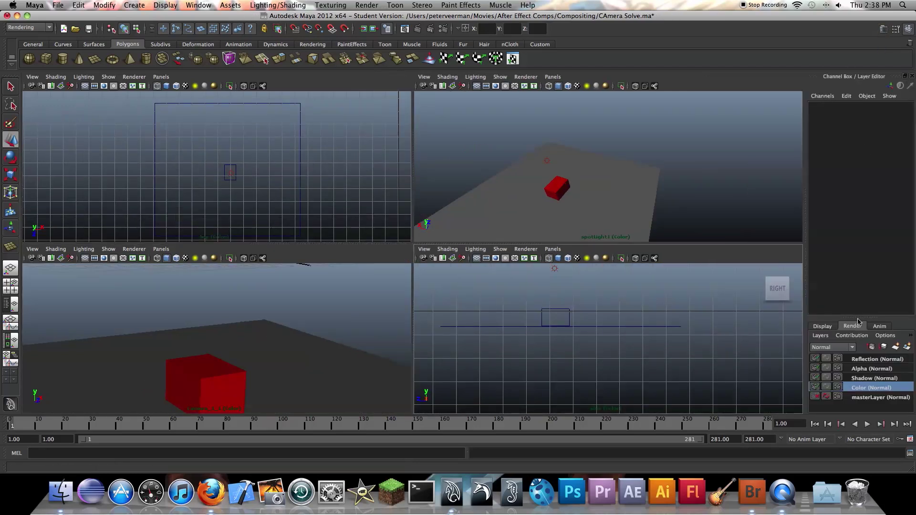
left_click(362, 350)
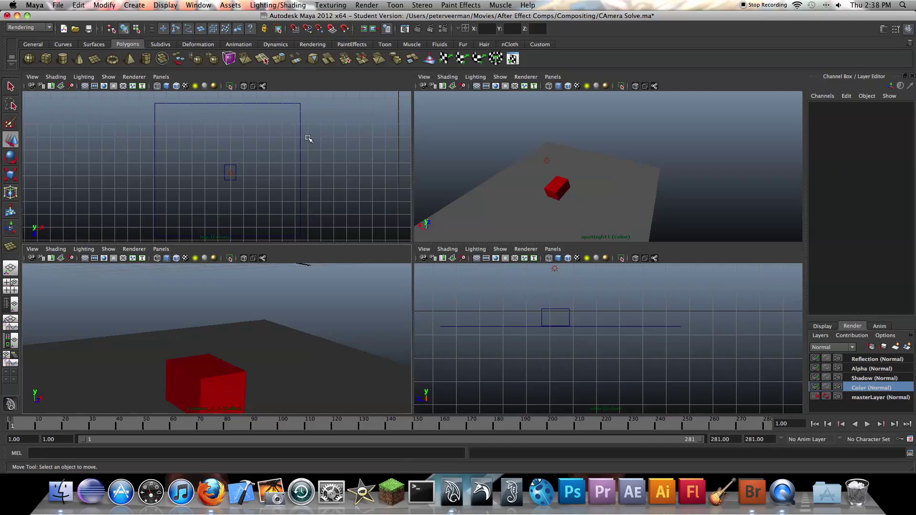
left_click(420, 32)
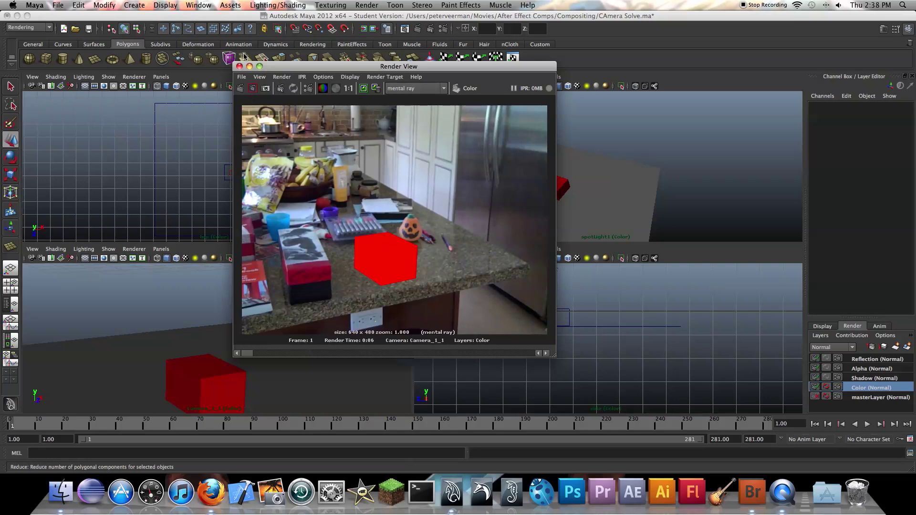
left_click(240, 67)
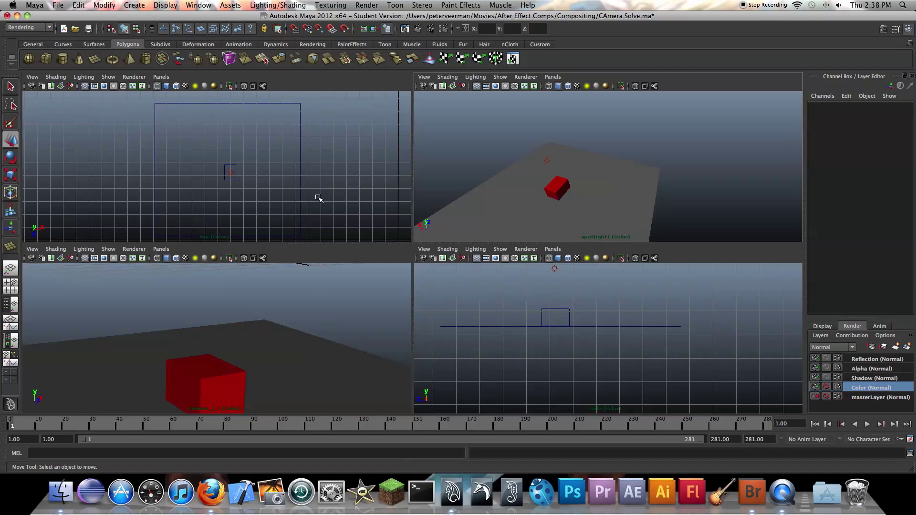
Switch to the masterLayer render layer and make the top view active.
scroll(307, 178, "down", 2)
mouse_move(615, 174)
left_mouse_down("alt")
mouse_move(538, 160)
mouse_move(486, 123)
mouse_move(621, 168)
left_mouse_up("alt")
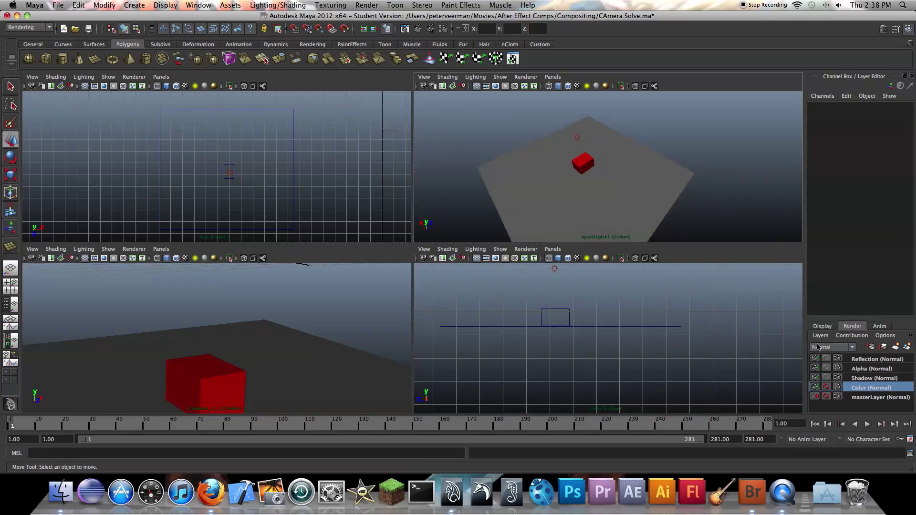
left_click(878, 398)
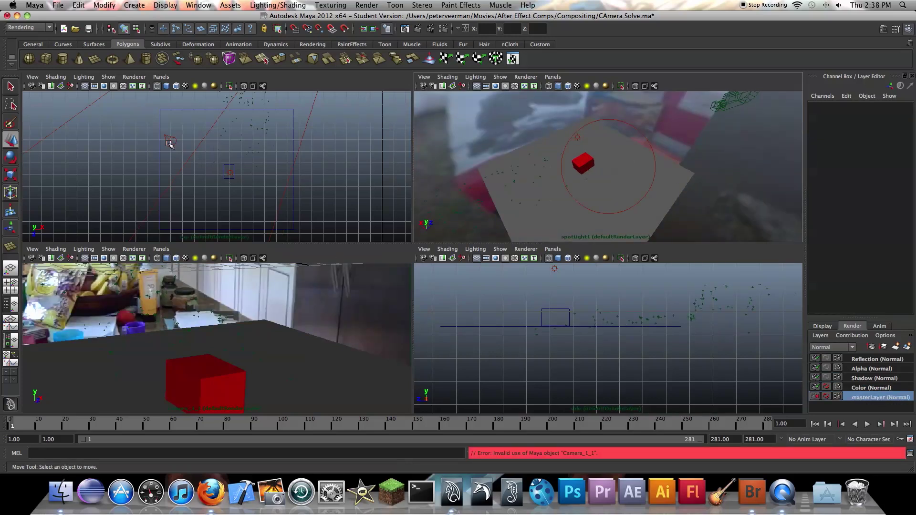
left_click(277, 166)
left_click_drag(481, 170, 569, 164, "alt")
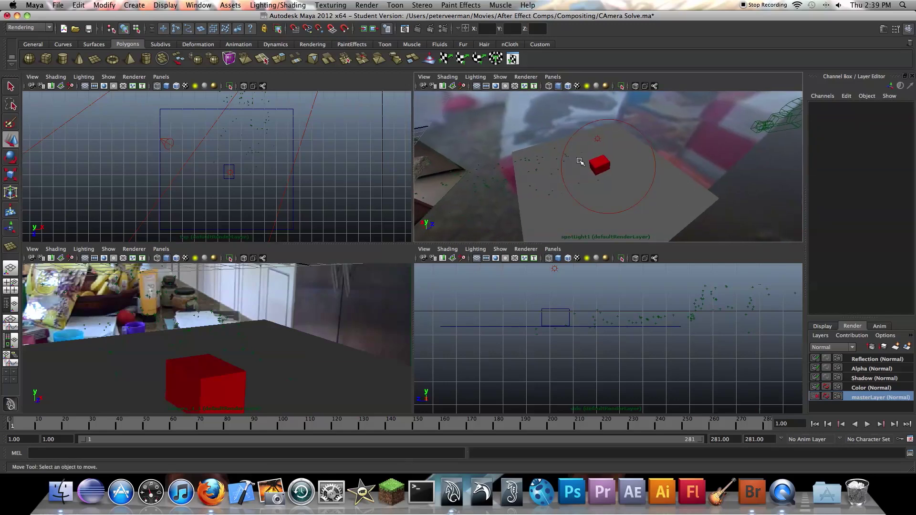
Look through the default persp camera and select the tracked camera Camera_1_1.
left_click(553, 77)
mouse_move(588, 86)
left_click(657, 105)
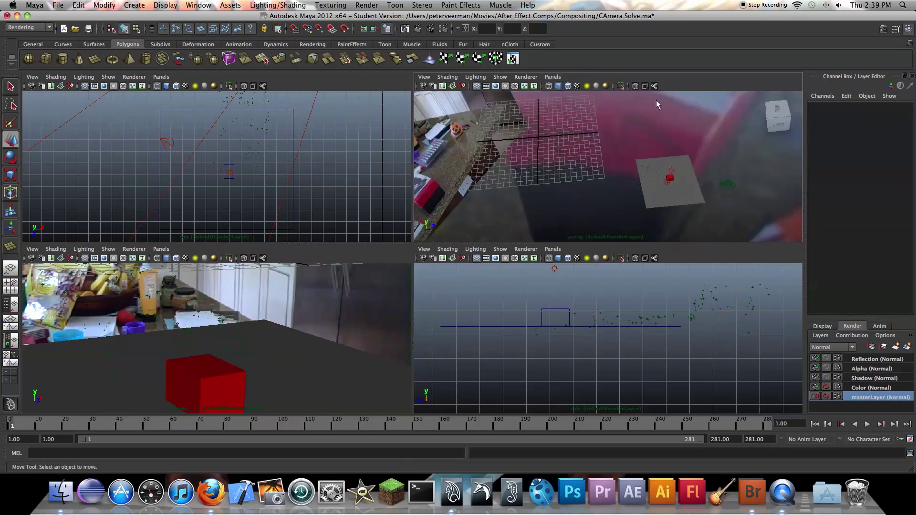
left_click_drag(686, 158, 726, 152, "alt")
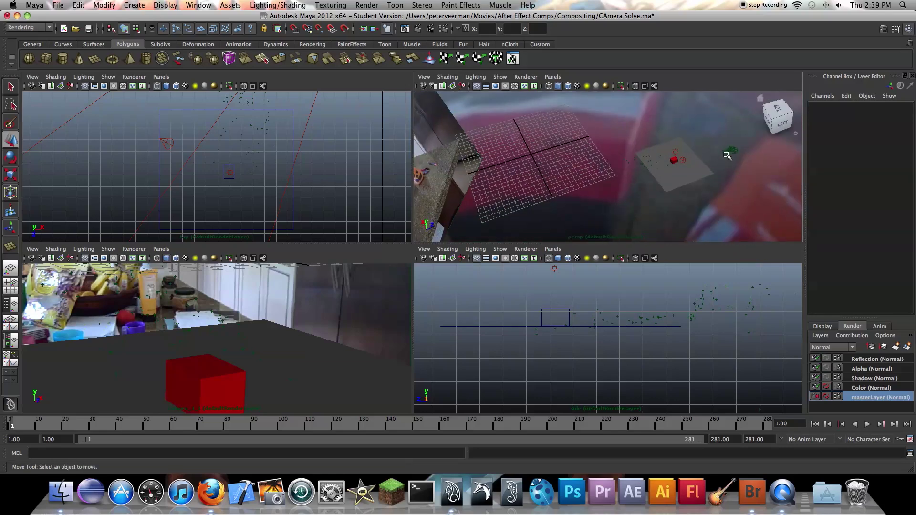
left_click(729, 152)
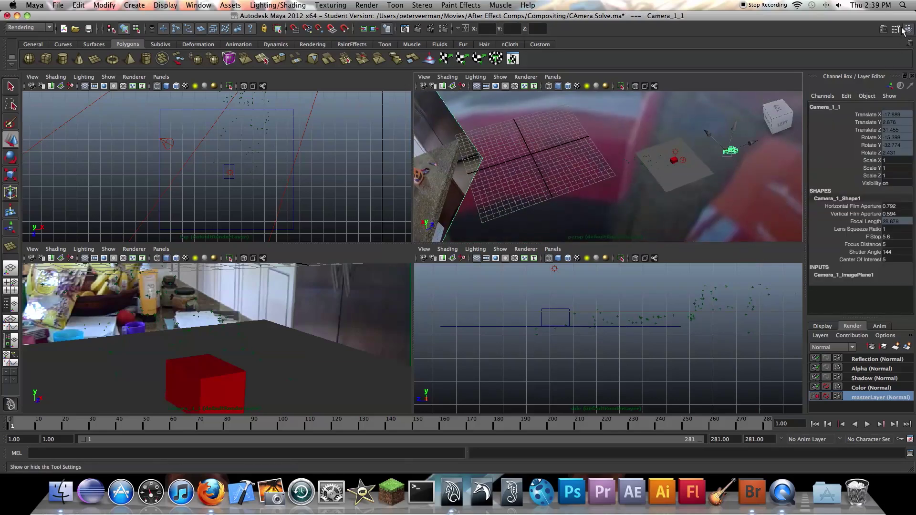
Return to the Color render layer and show Camera_1_1's shape attributes.
left_click(883, 29)
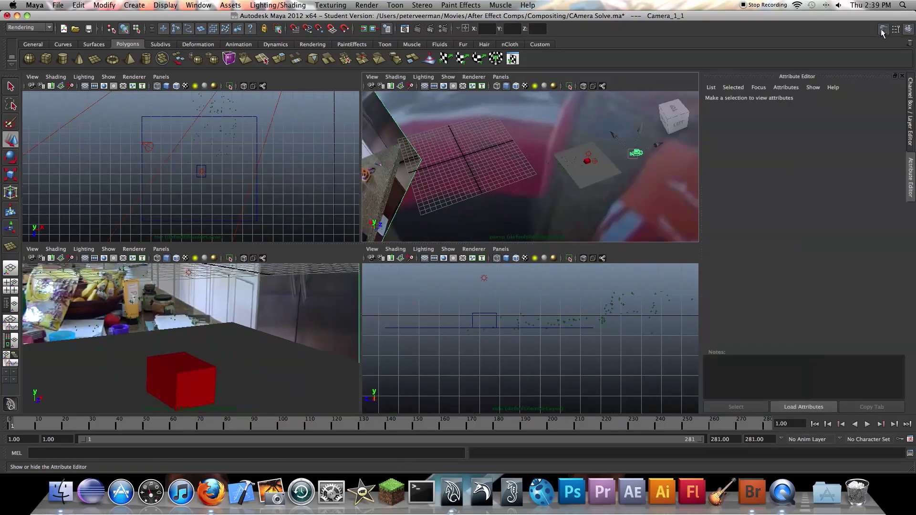
left_click(883, 30)
left_click(858, 388)
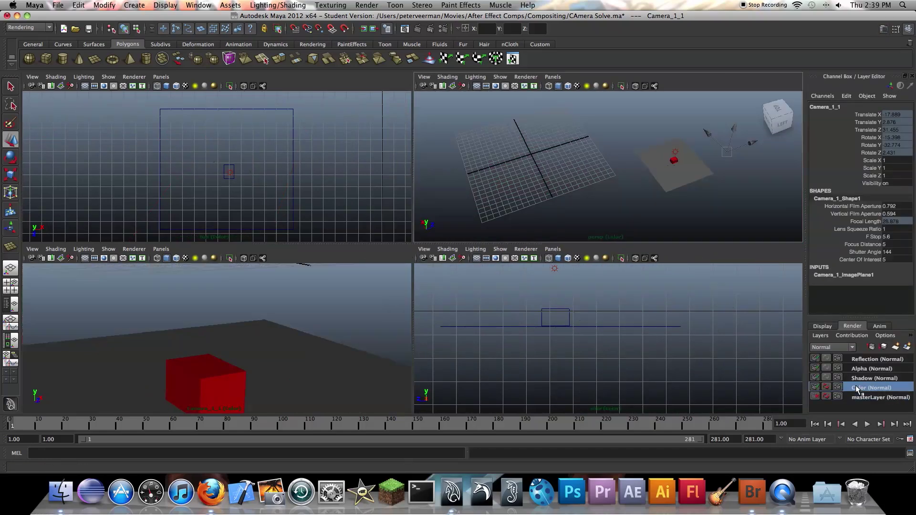
left_click(882, 30)
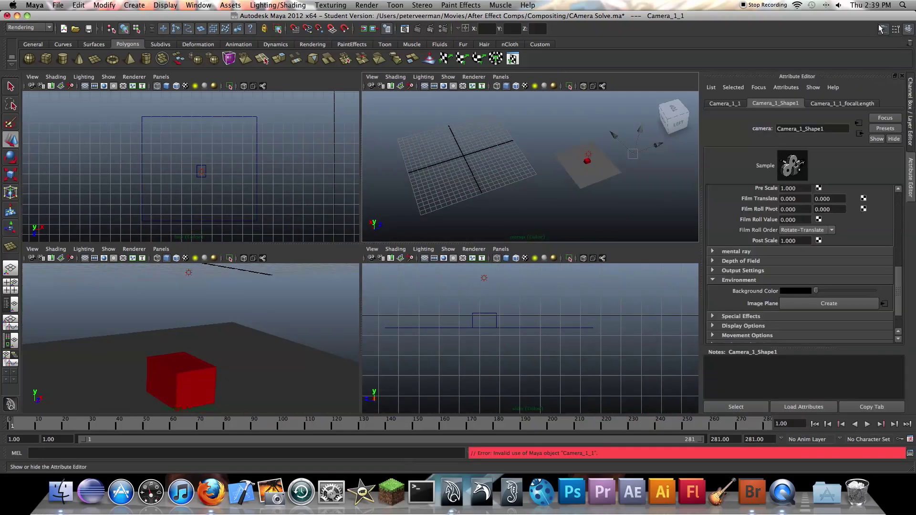
scroll(785, 290, "down", 3)
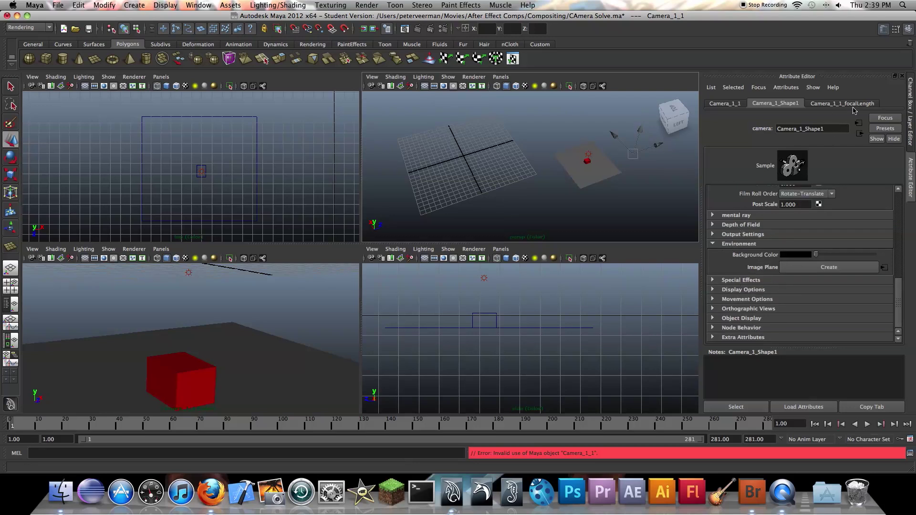
left_click(852, 104)
left_click(781, 104)
scroll(883, 269, "up", 10)
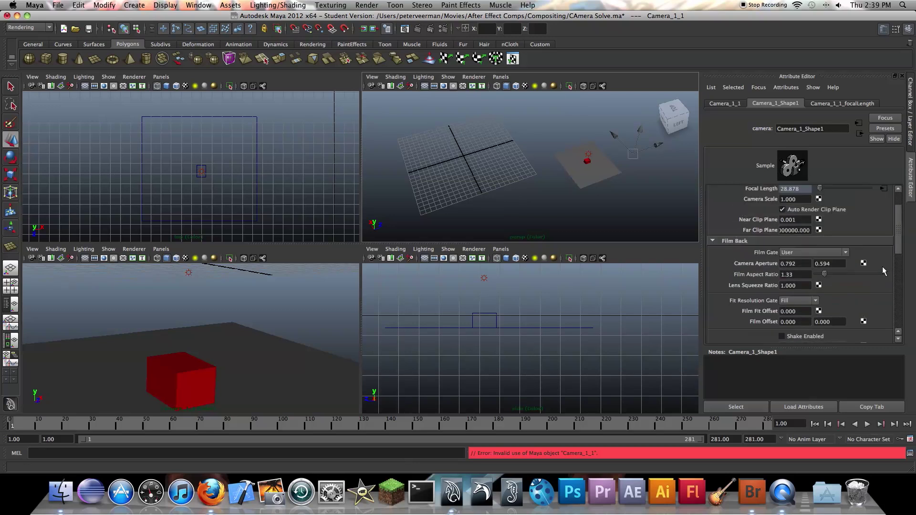
scroll(883, 267, "down", 10)
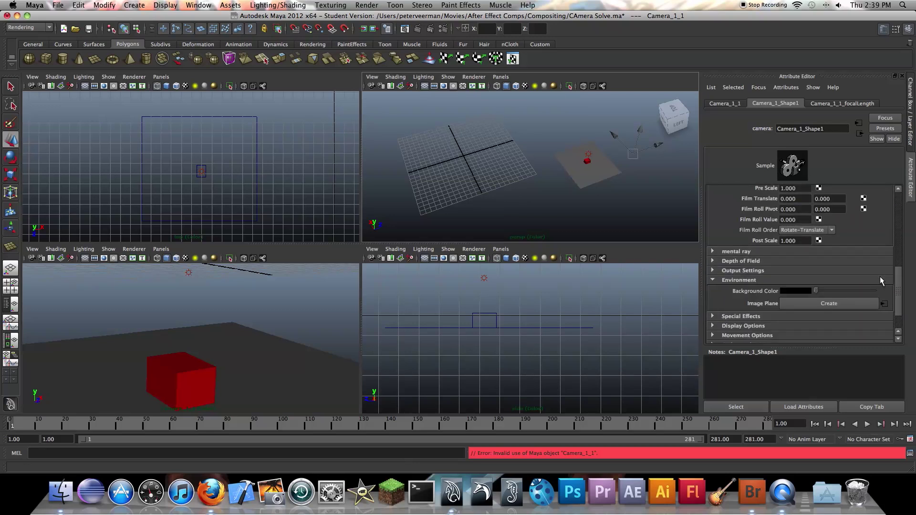
Create a Color-layer override on the image plane's Alpha Gain.
left_click(885, 306)
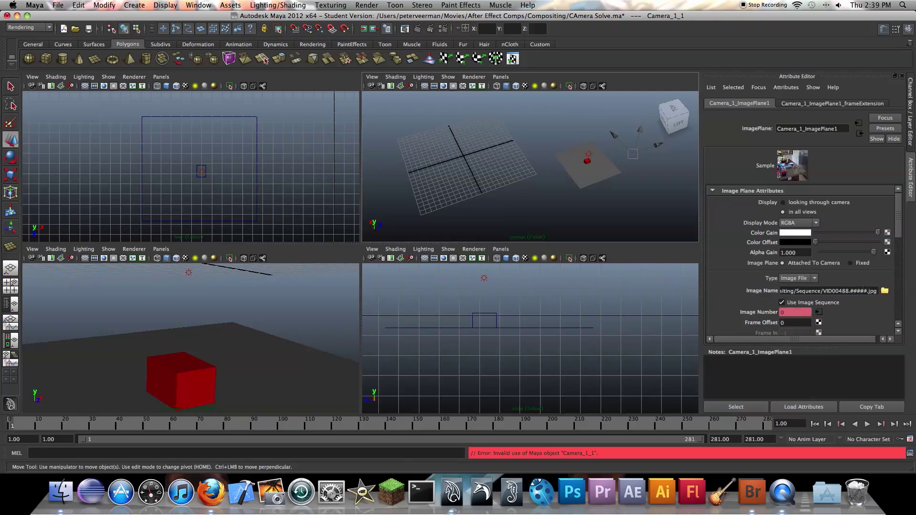
scroll(859, 286, "down", 2)
scroll(804, 236, "up", 2)
right_click(807, 253)
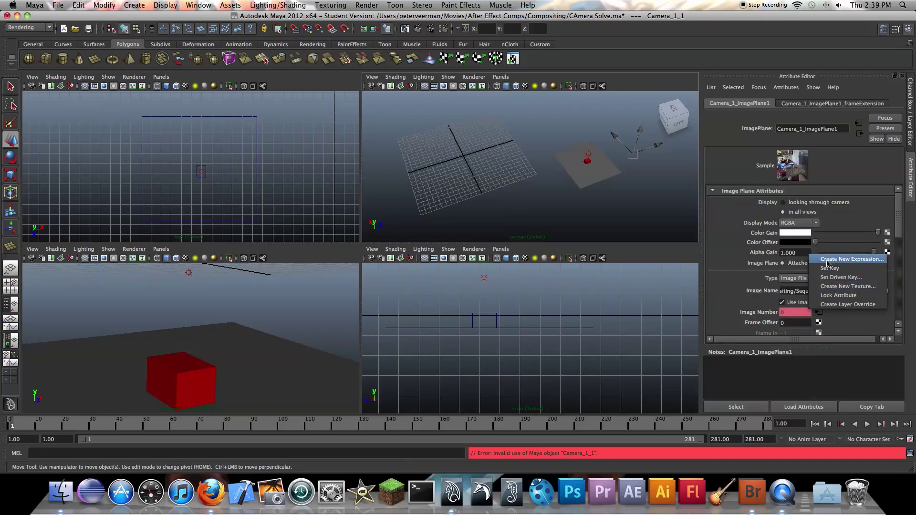
left_click(836, 305)
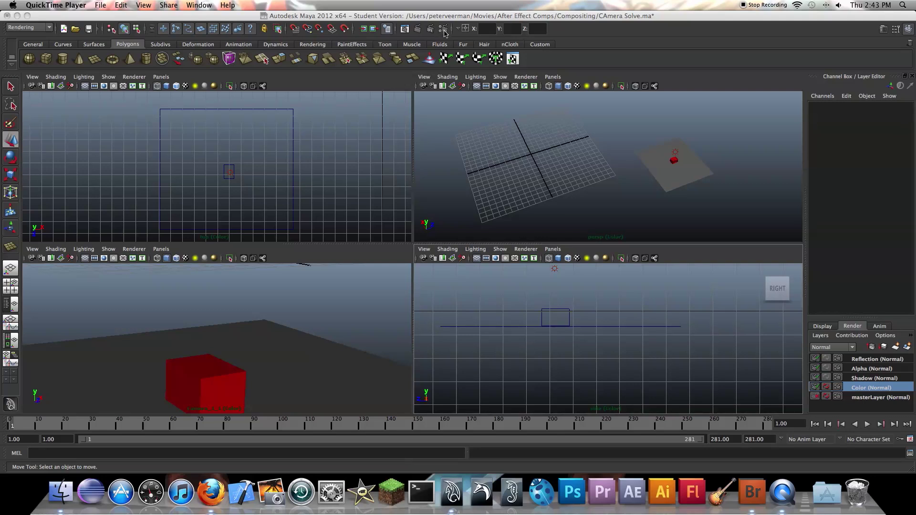
Open the Color layer's Render Settings and move the window aside.
left_click(444, 31)
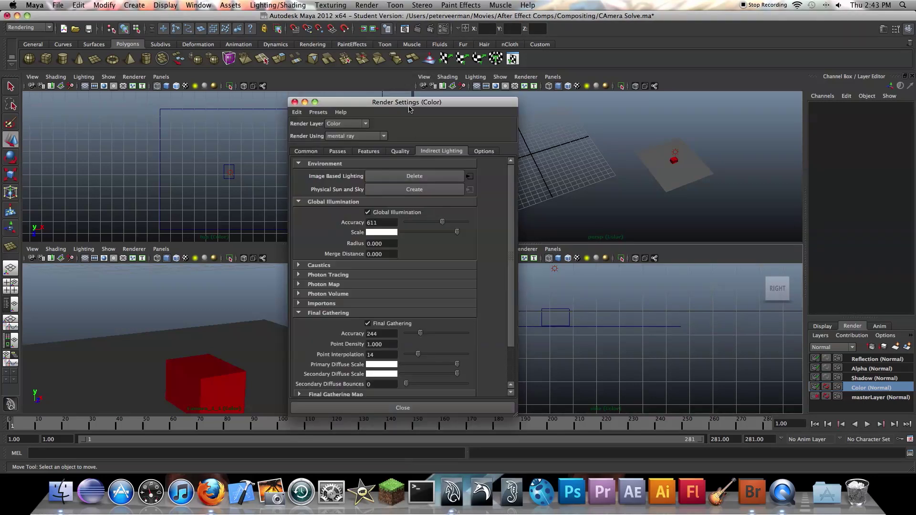
left_click_drag(409, 108, 398, 56)
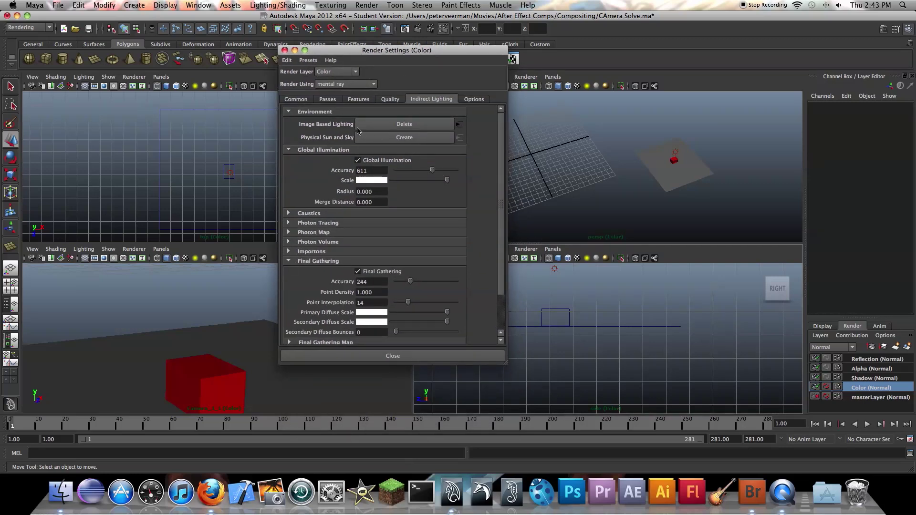
left_click_drag(420, 49, 405, 54)
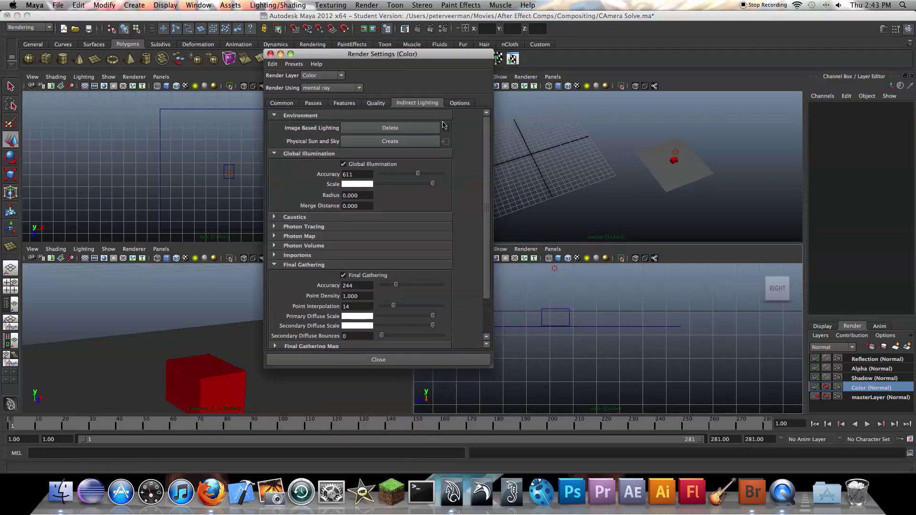
Override and switch off Primary Visibility on mentalrayIblShape1's Render Stats.
left_click(446, 128)
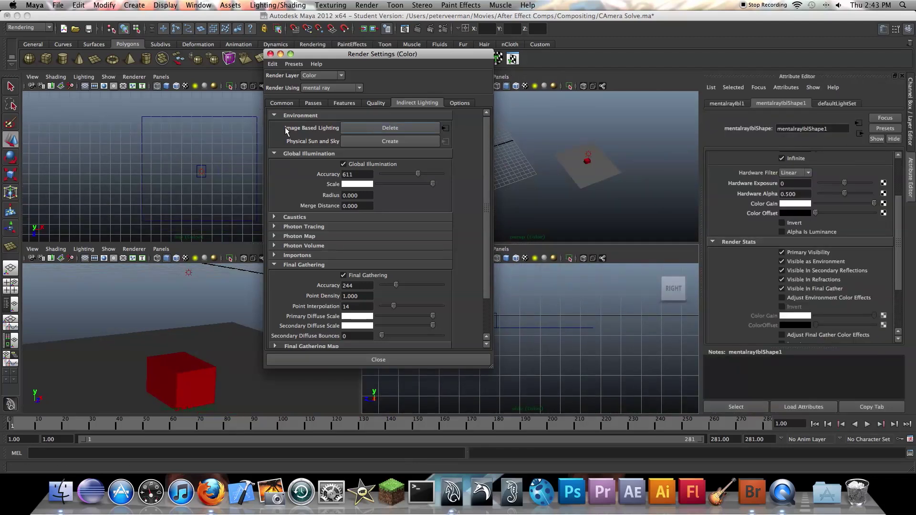
left_click(740, 242)
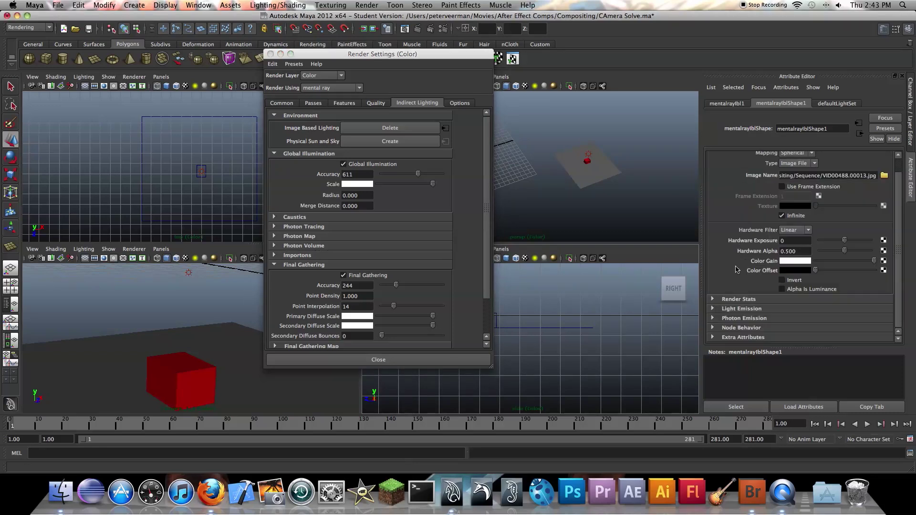
left_click(737, 299)
scroll(787, 248, "down", 3)
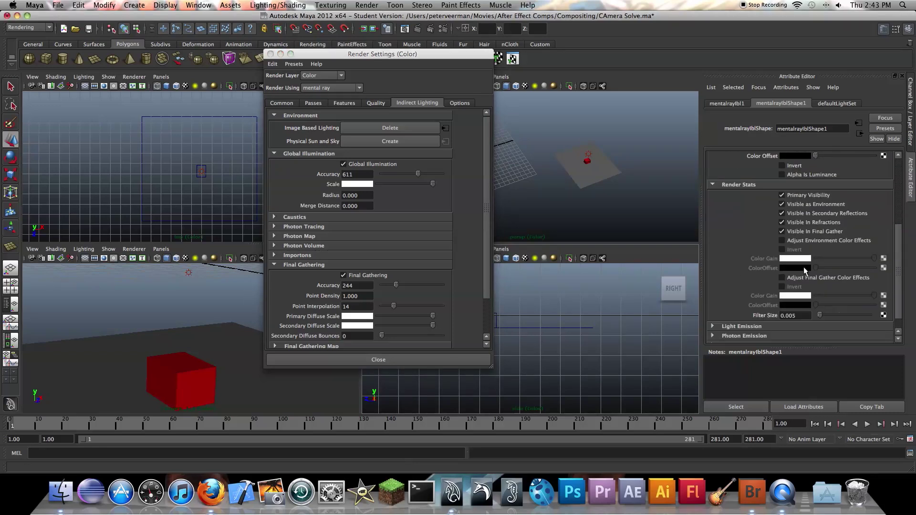
right_click(812, 197)
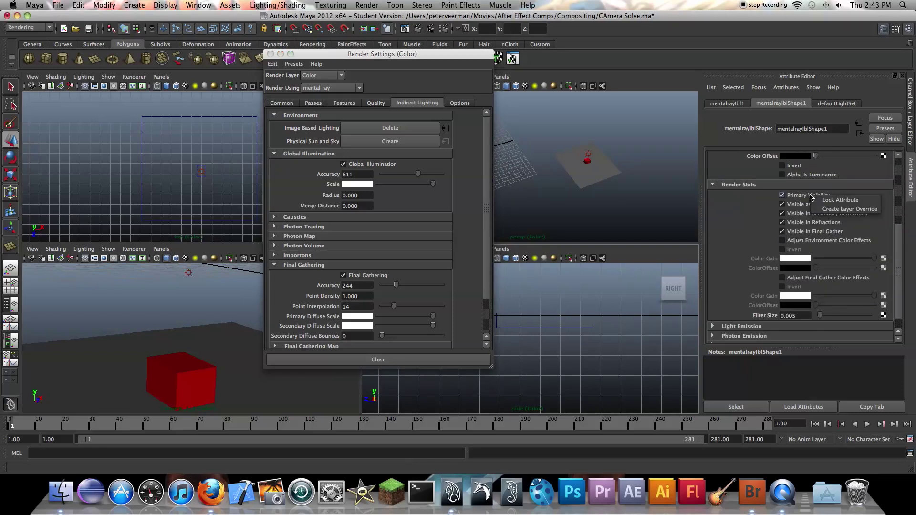
left_click(831, 210)
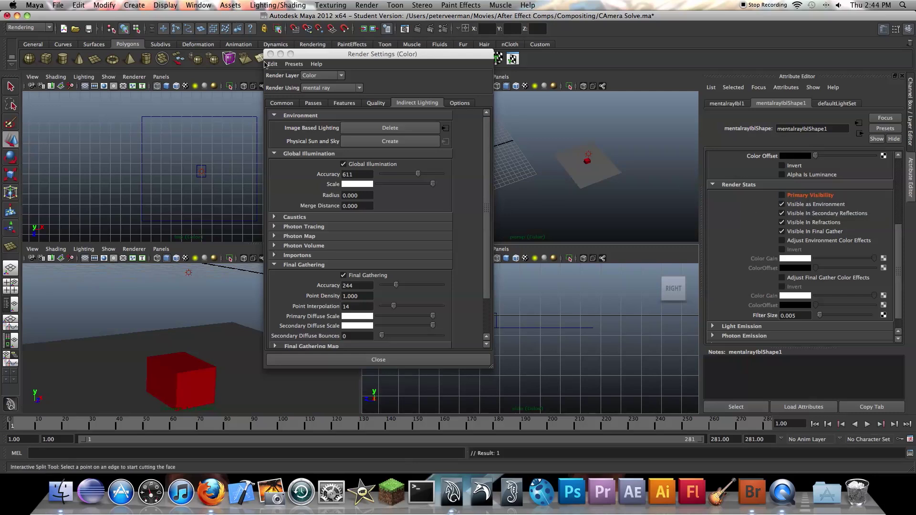
Close Render Settings, render the Color layer's current frame and view its alpha channel.
left_click(403, 366)
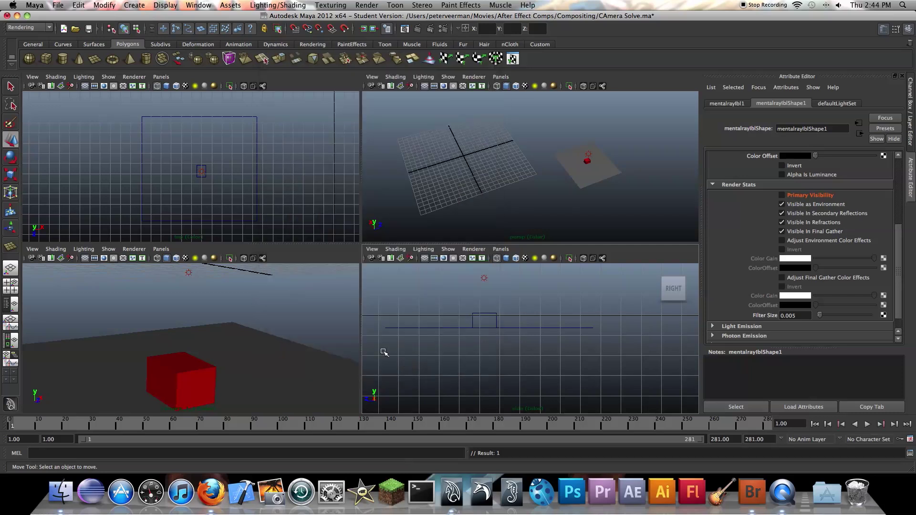
left_click(417, 30)
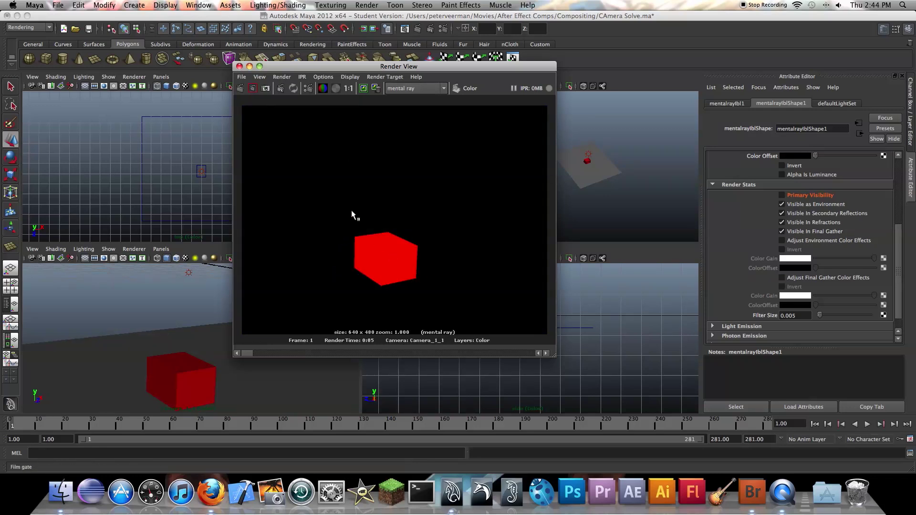
left_click(336, 89)
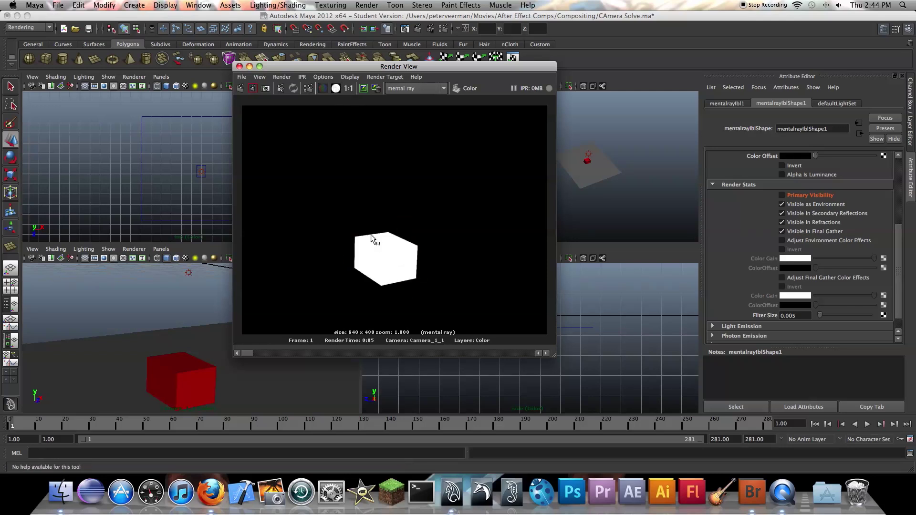